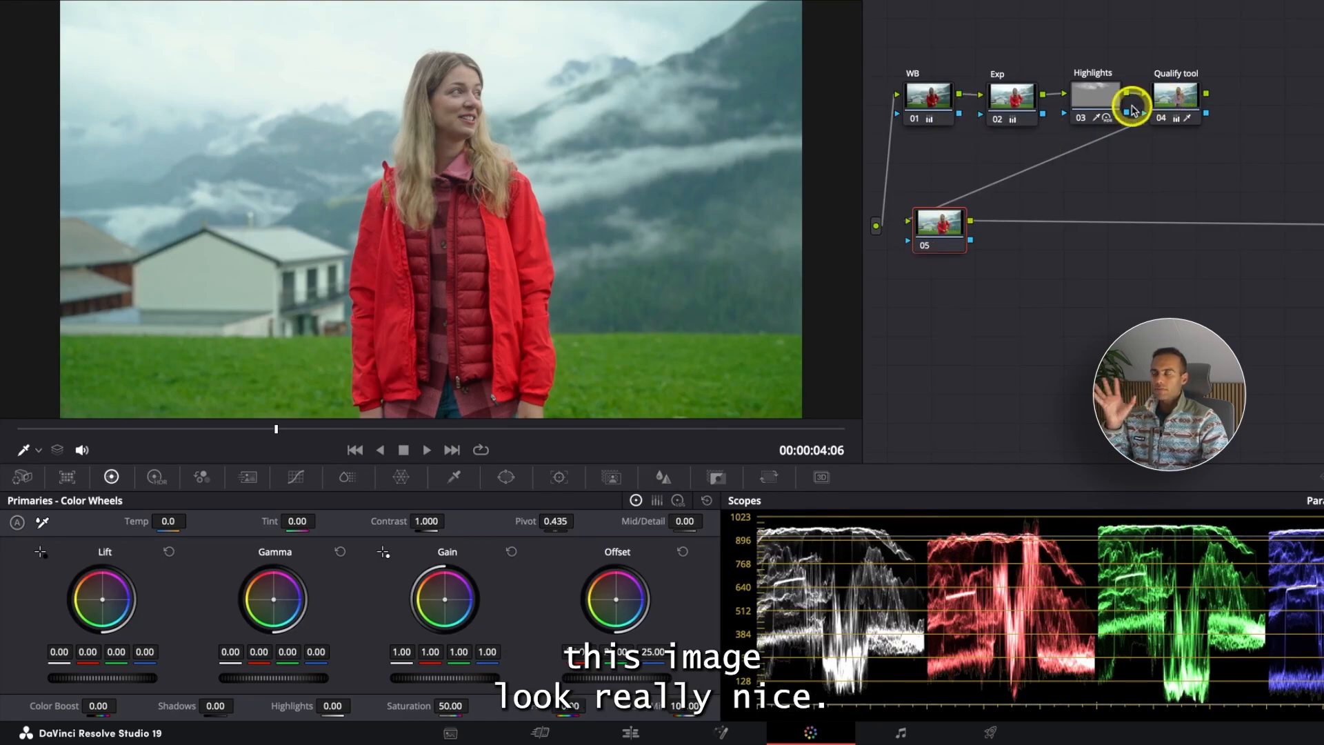
- Select node 05 and move it lower and to the right in the node graph
click(1179, 98)
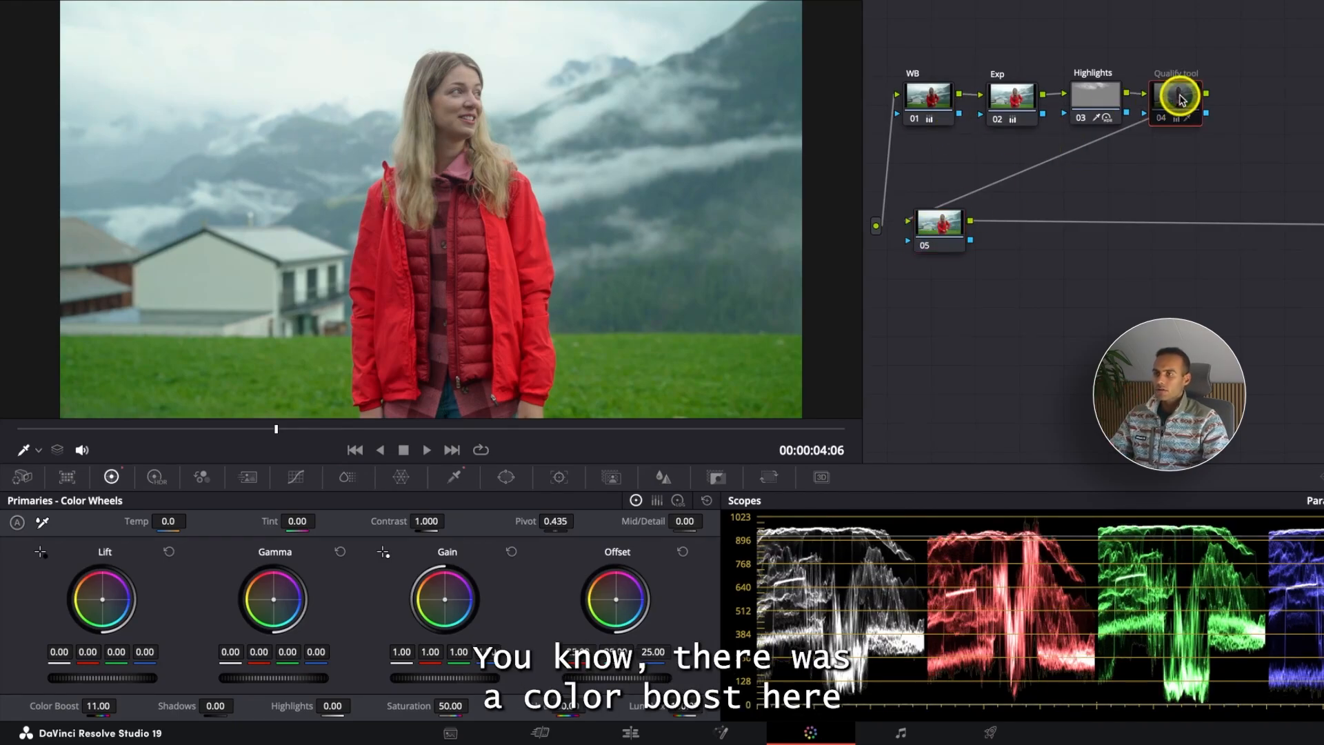
click(941, 226)
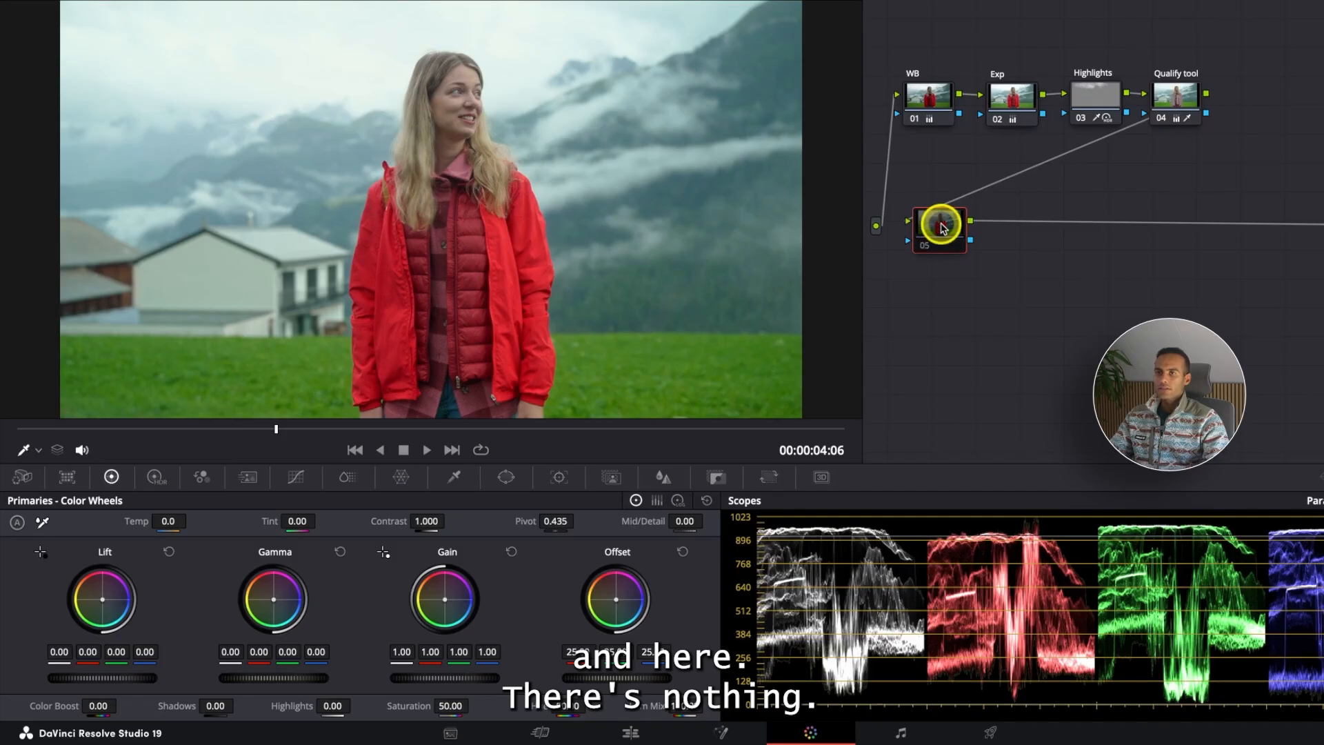
drag(942, 228, 1005, 248)
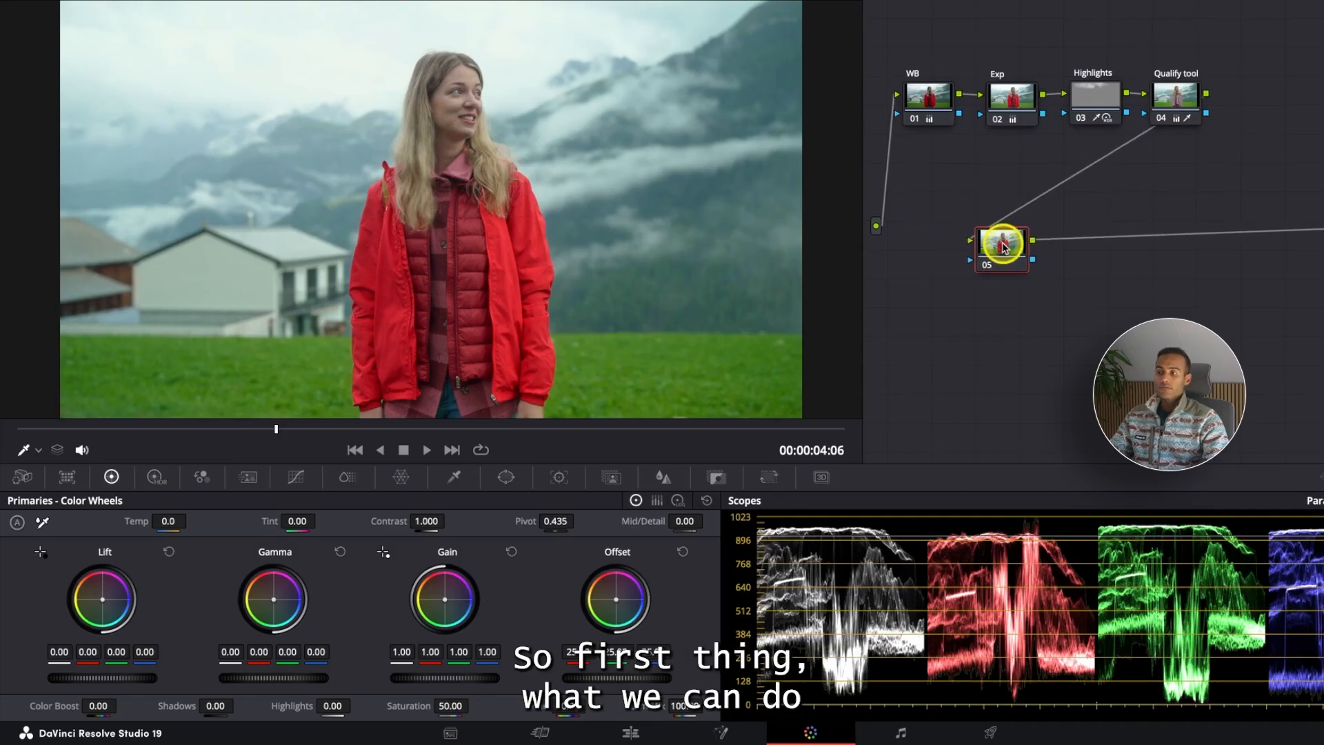
- Label node 05 as CS and nudge it slightly left
click(295, 475)
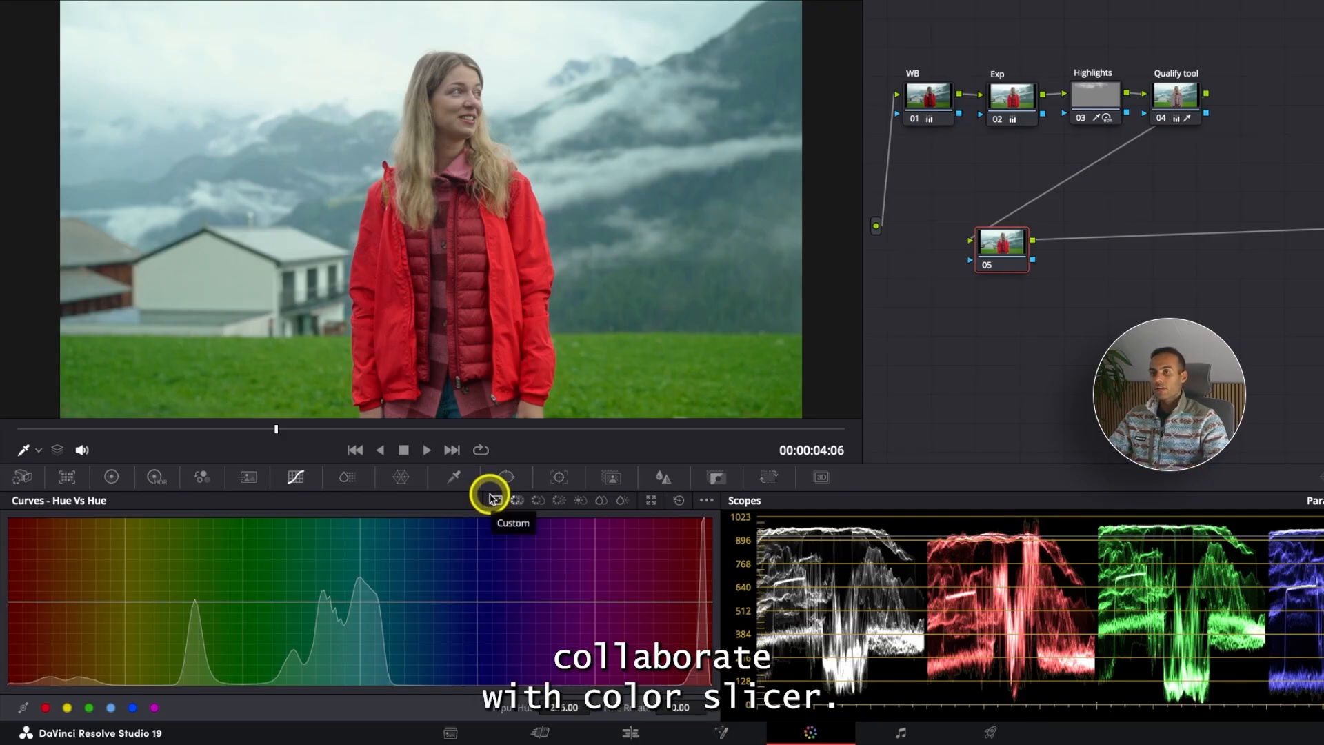
right_click(995, 256)
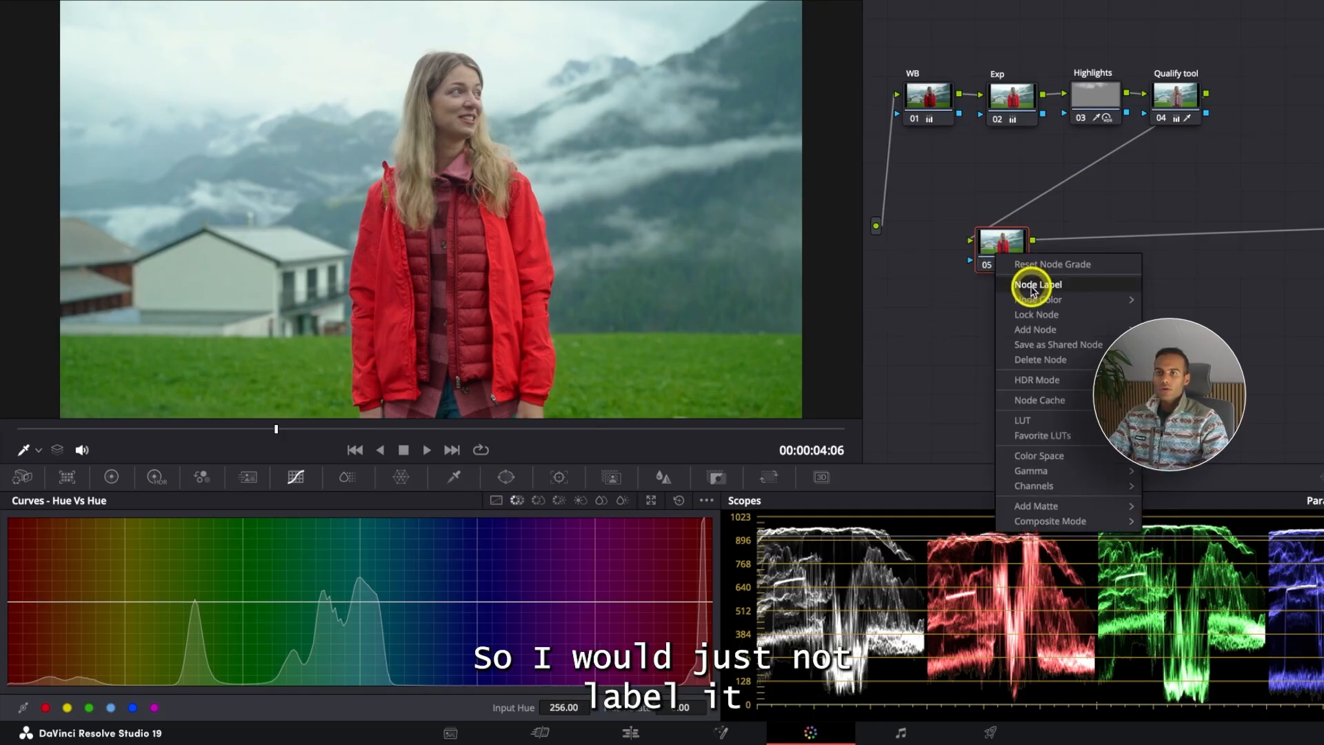
click(1042, 285)
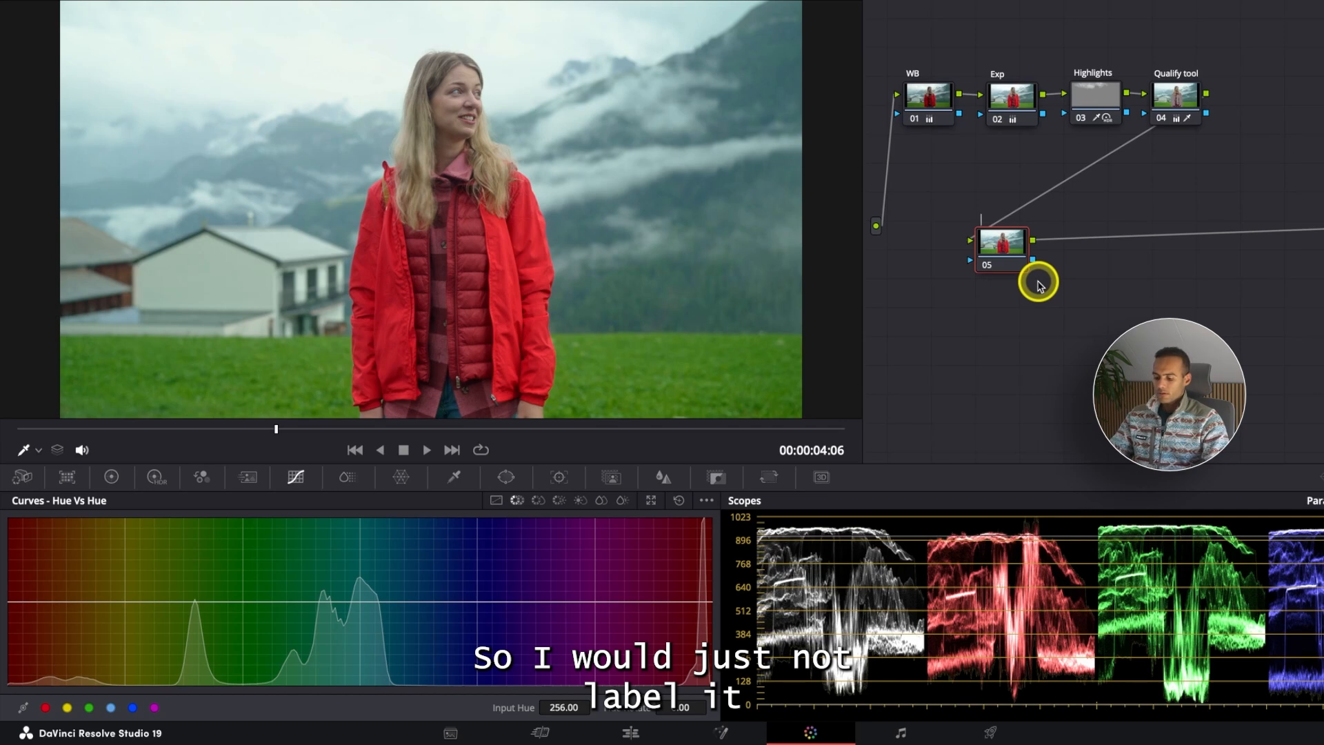
text(c)
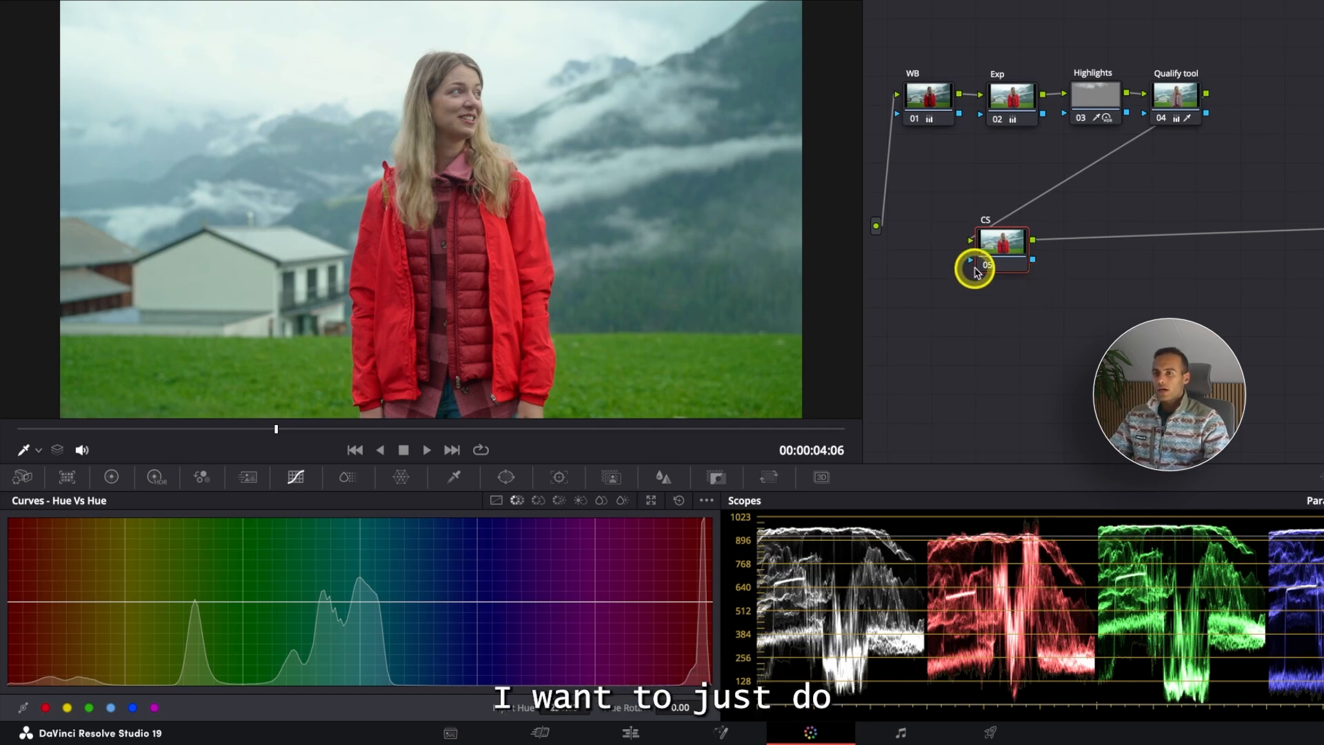
drag(976, 266, 955, 258)
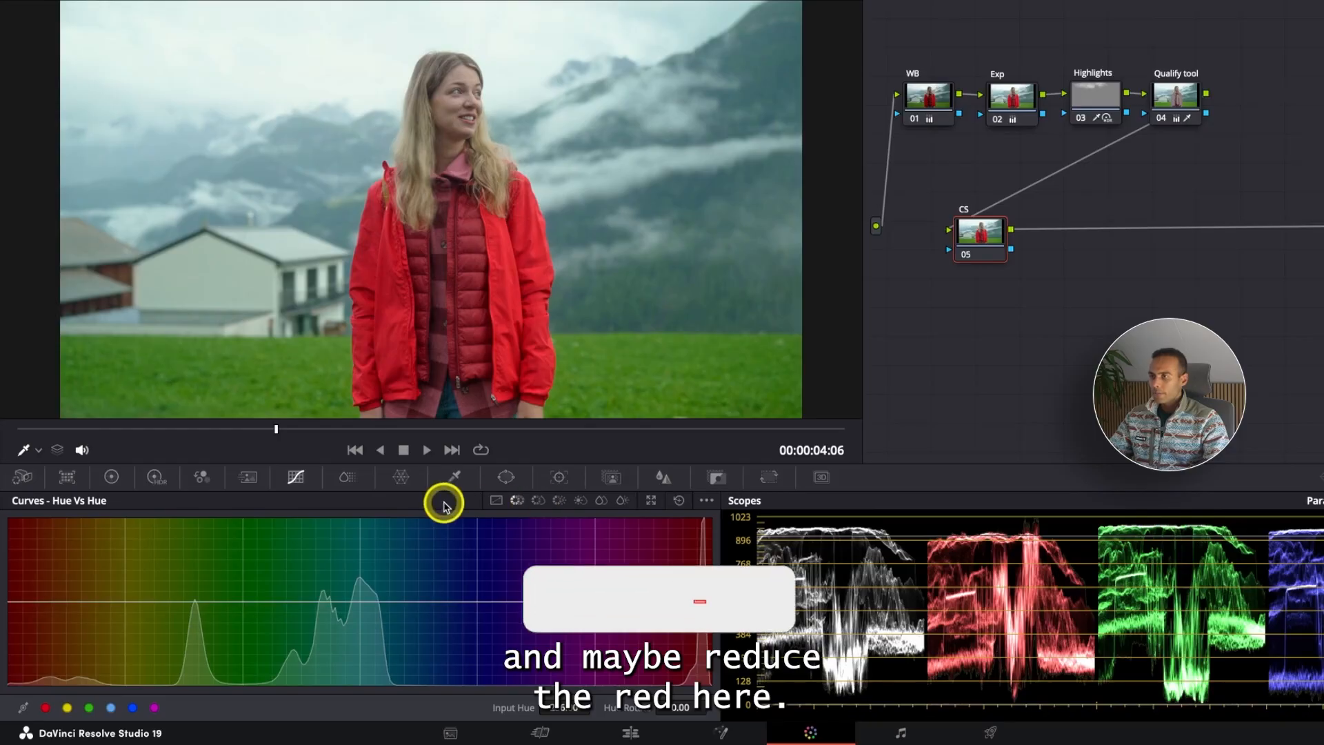
- In Color Slice, lower the Green density to 0.11 and saturation to 0.72, then toggle the node to compare before and after
click(350, 478)
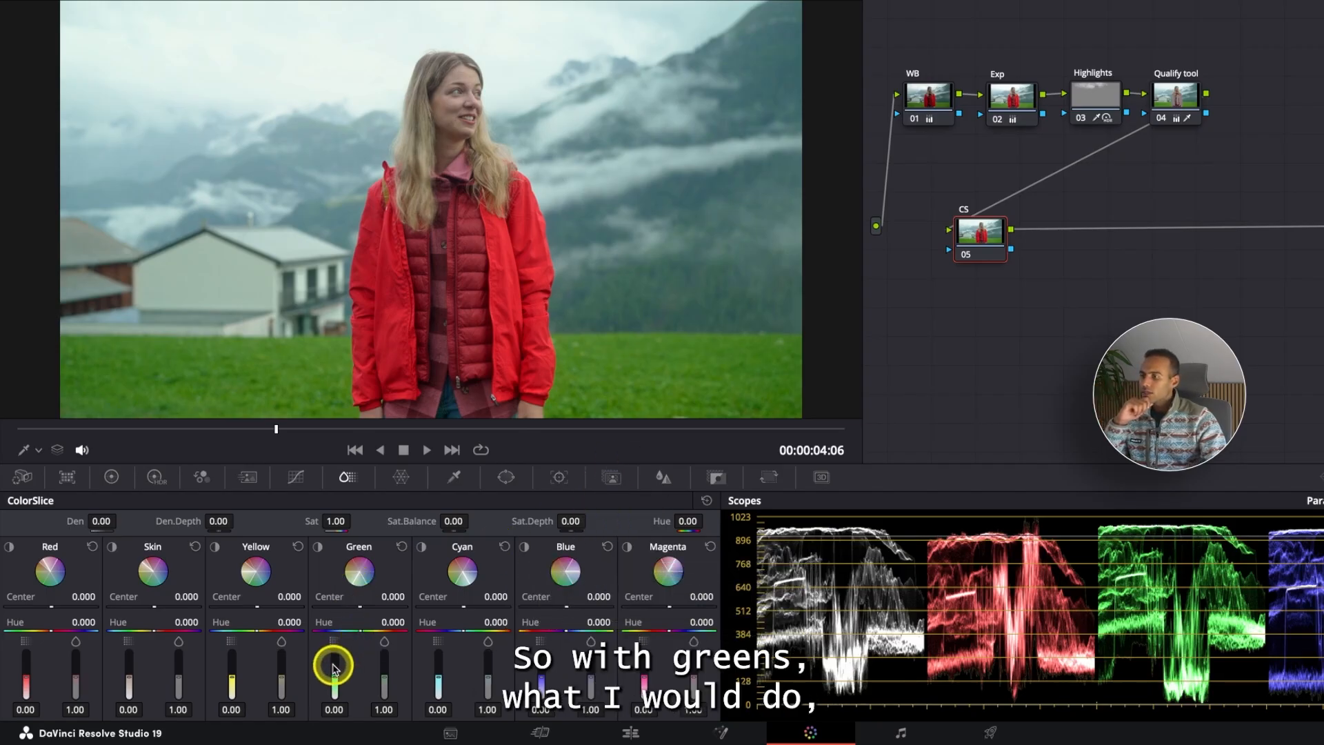
click(317, 547)
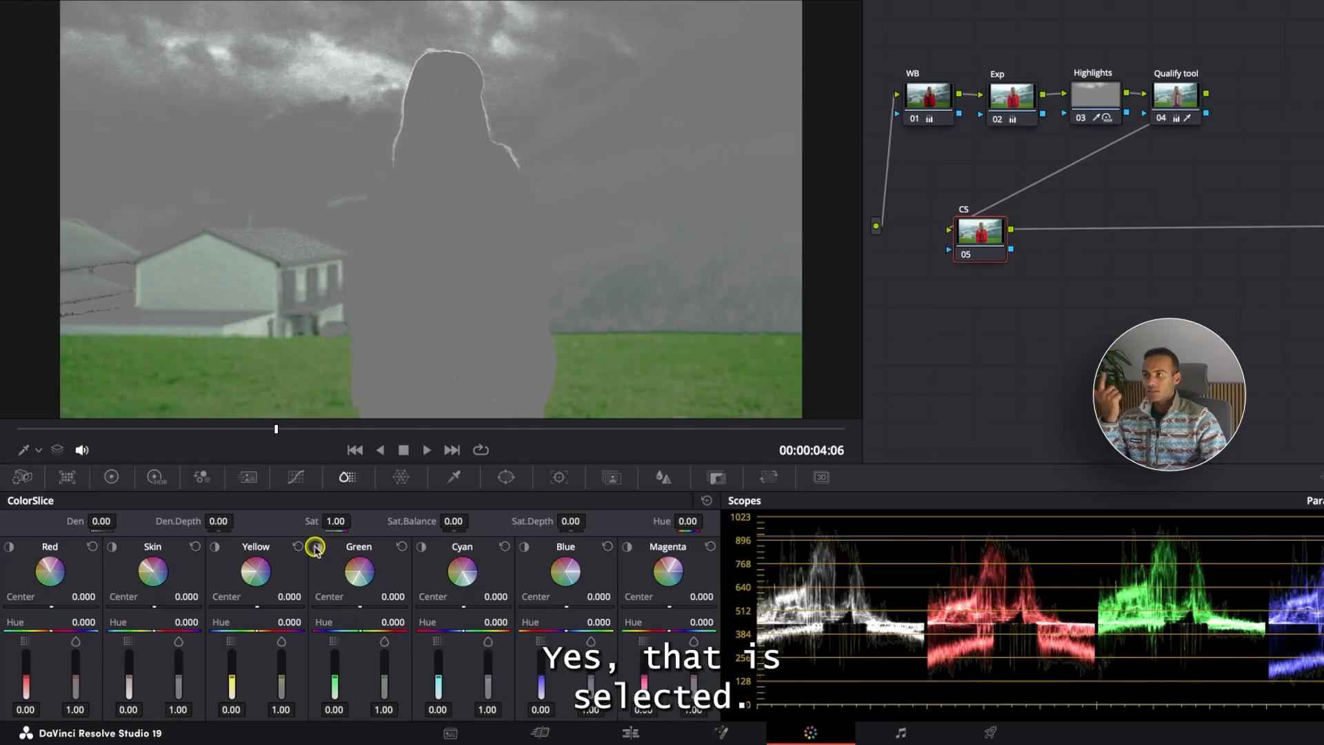
click(316, 546)
drag(336, 682, 336, 674)
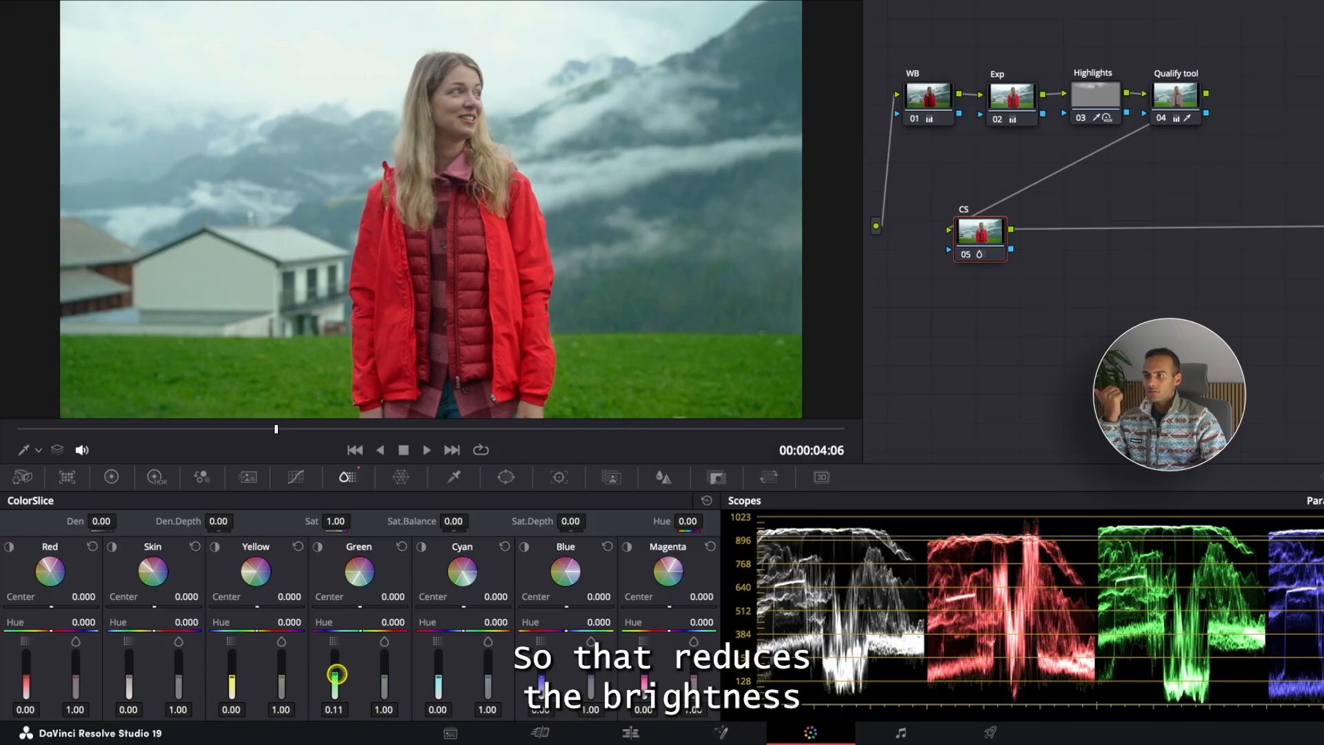
drag(384, 679, 387, 688)
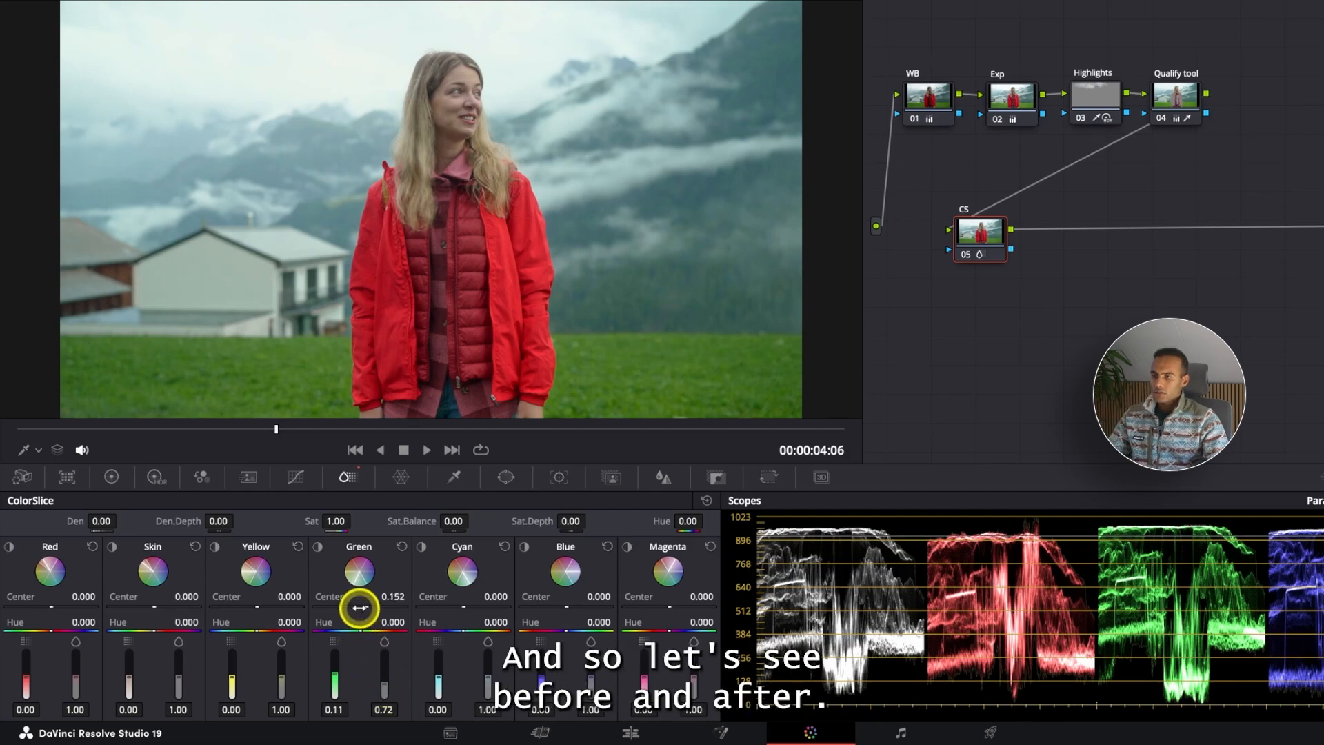
key(super+d)
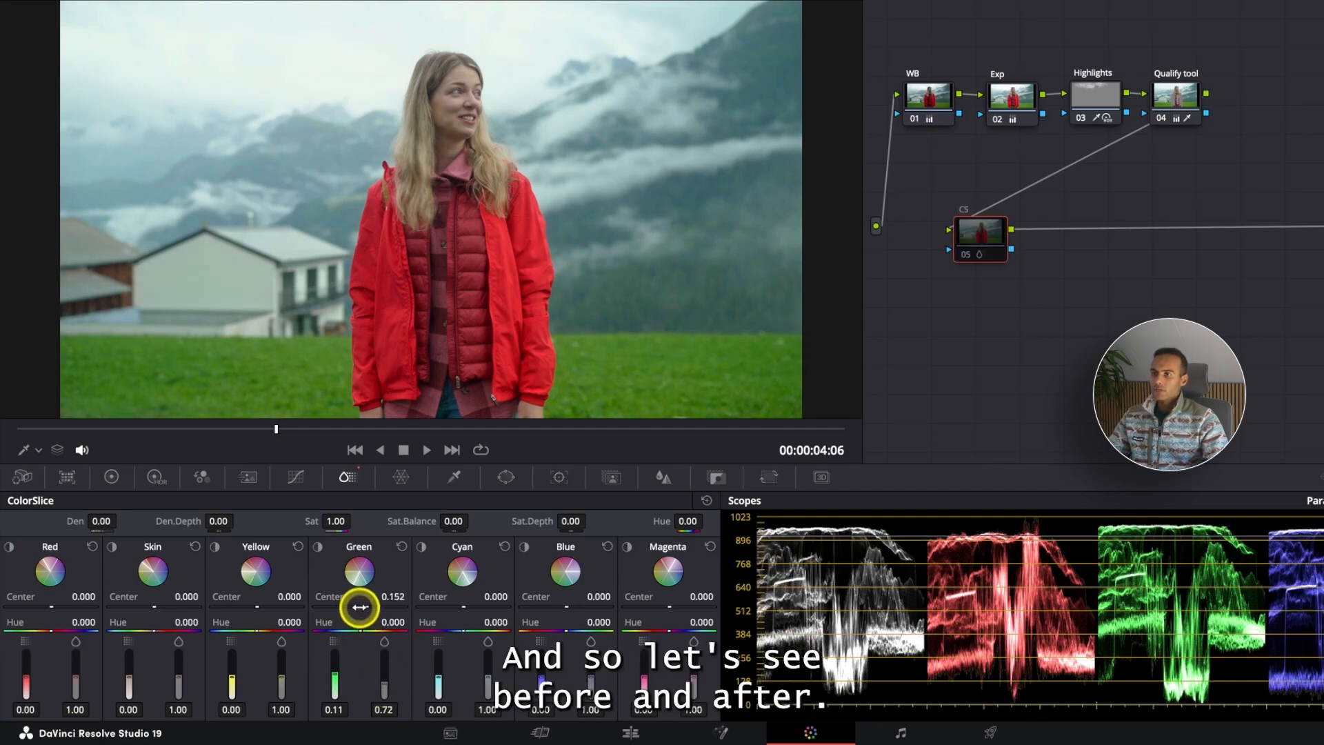
key(super+d)
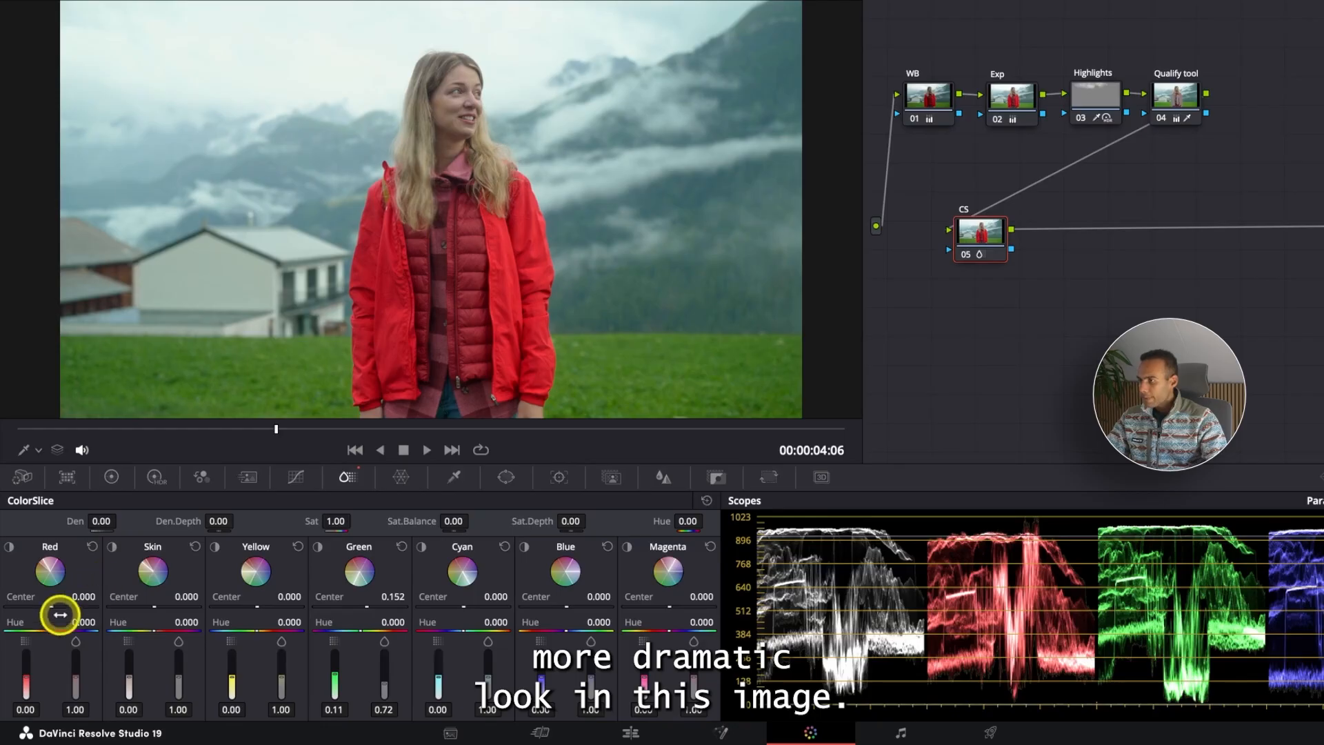
- Try shifting the Red slice's center to -0.288, then reset the Red slice
click(10, 548)
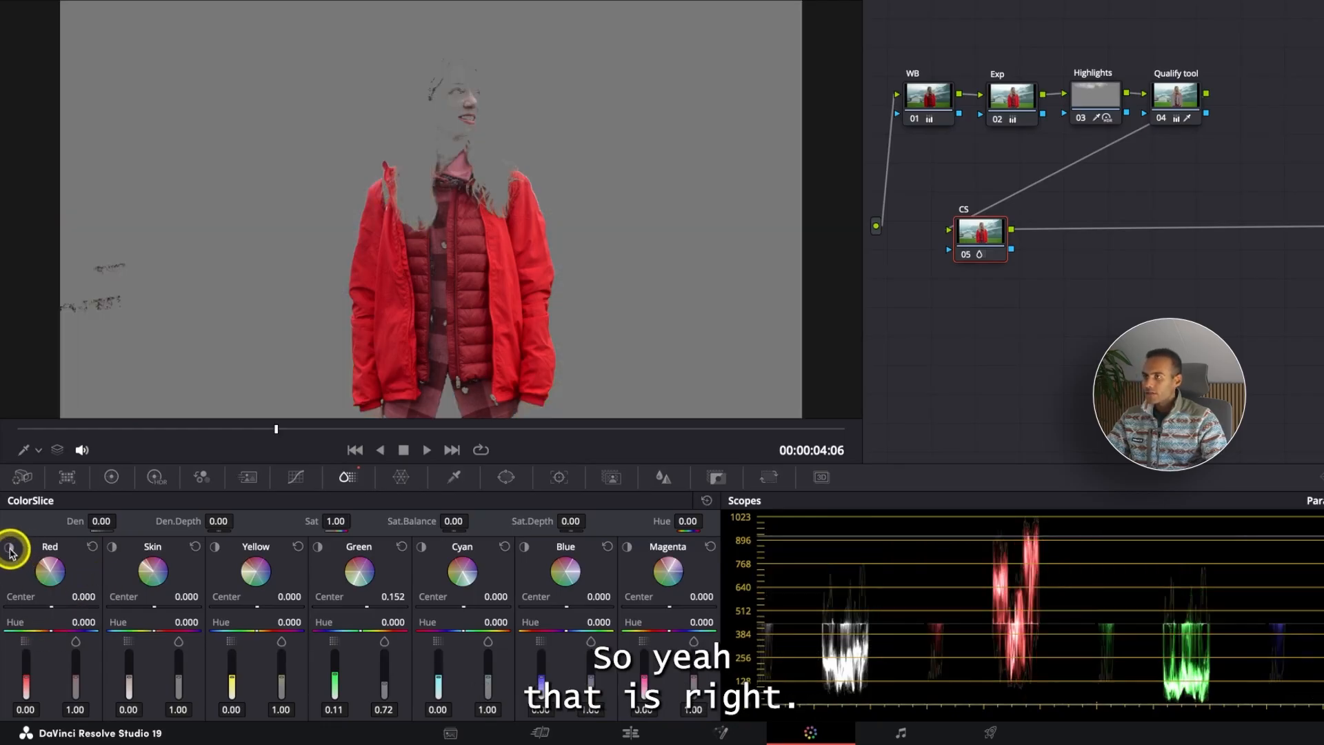
click(10, 549)
click(75, 0)
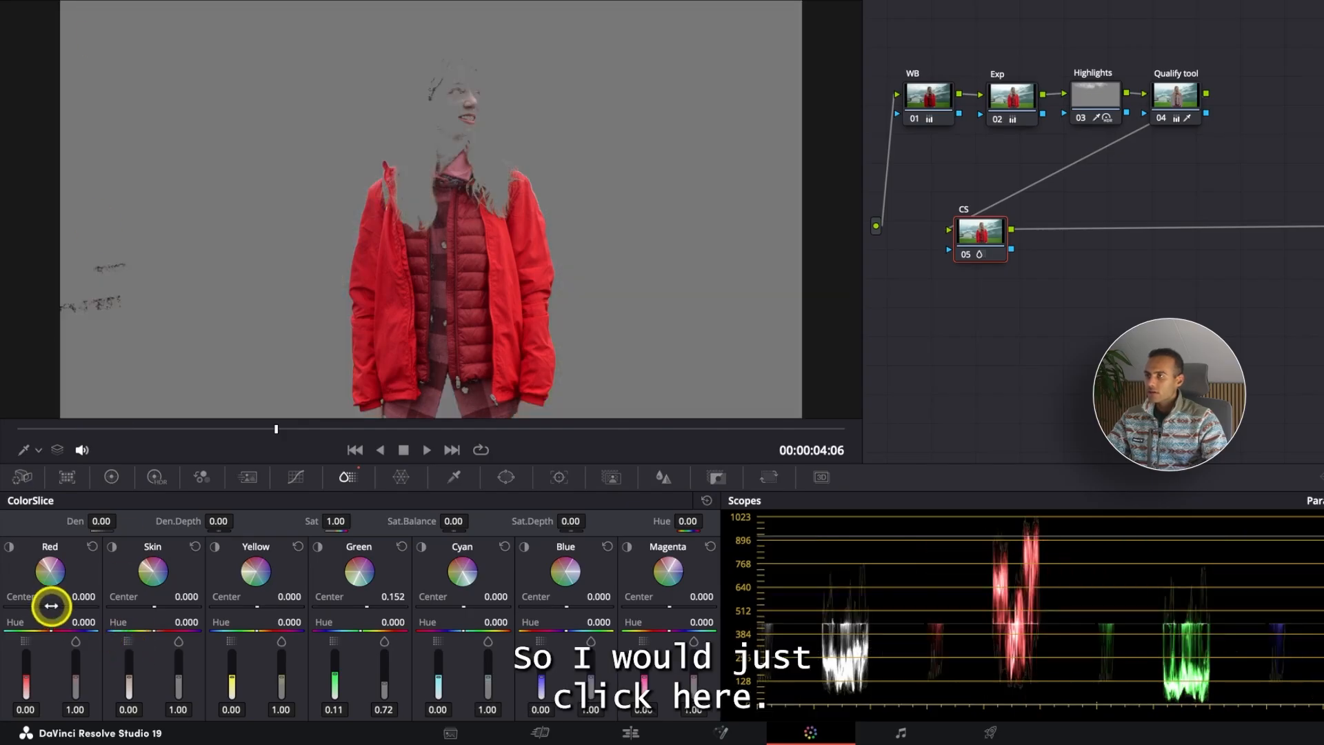
drag(51, 606, 43, 606)
mouse_move(720, 339)
mouse_down()
mouse_move(405, 342)
mouse_move(650, 331)
mouse_move(1103, 341)
mouse_move(535, 343)
mouse_move(702, 338)
mouse_up()
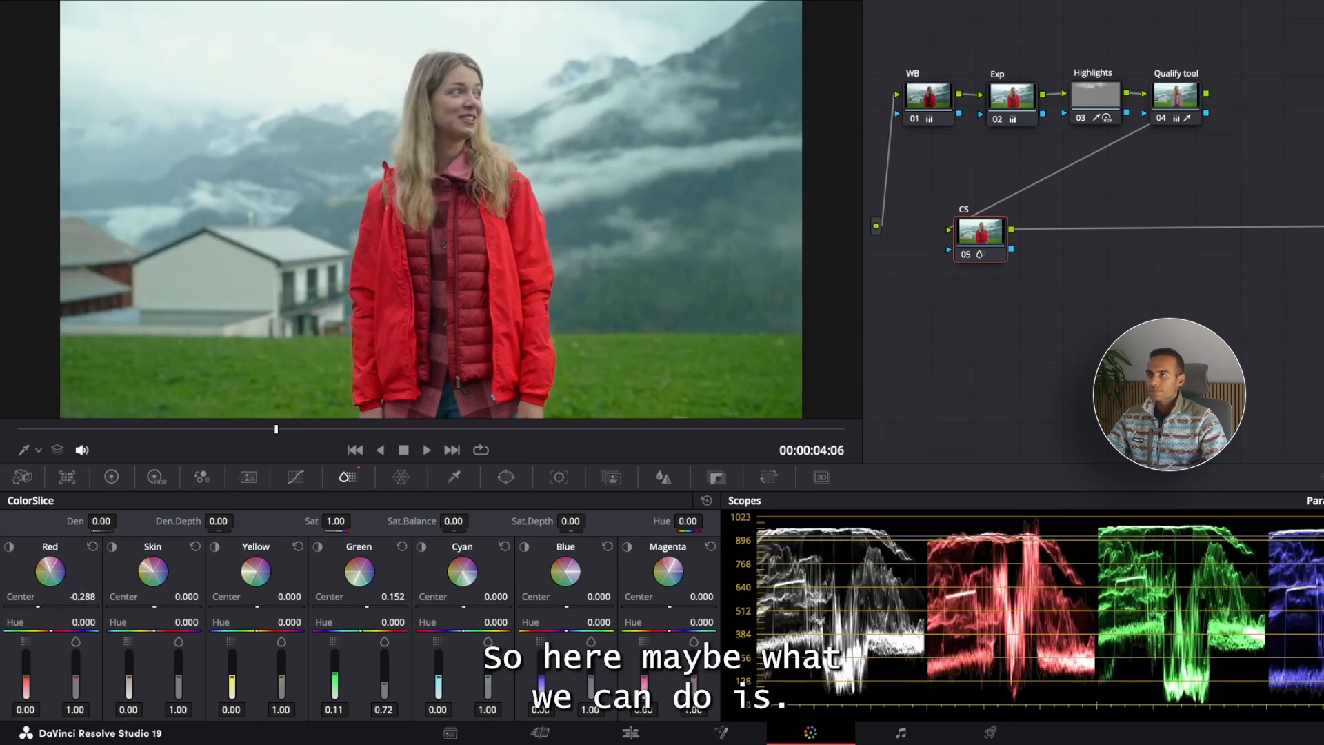
click(1003, 245)
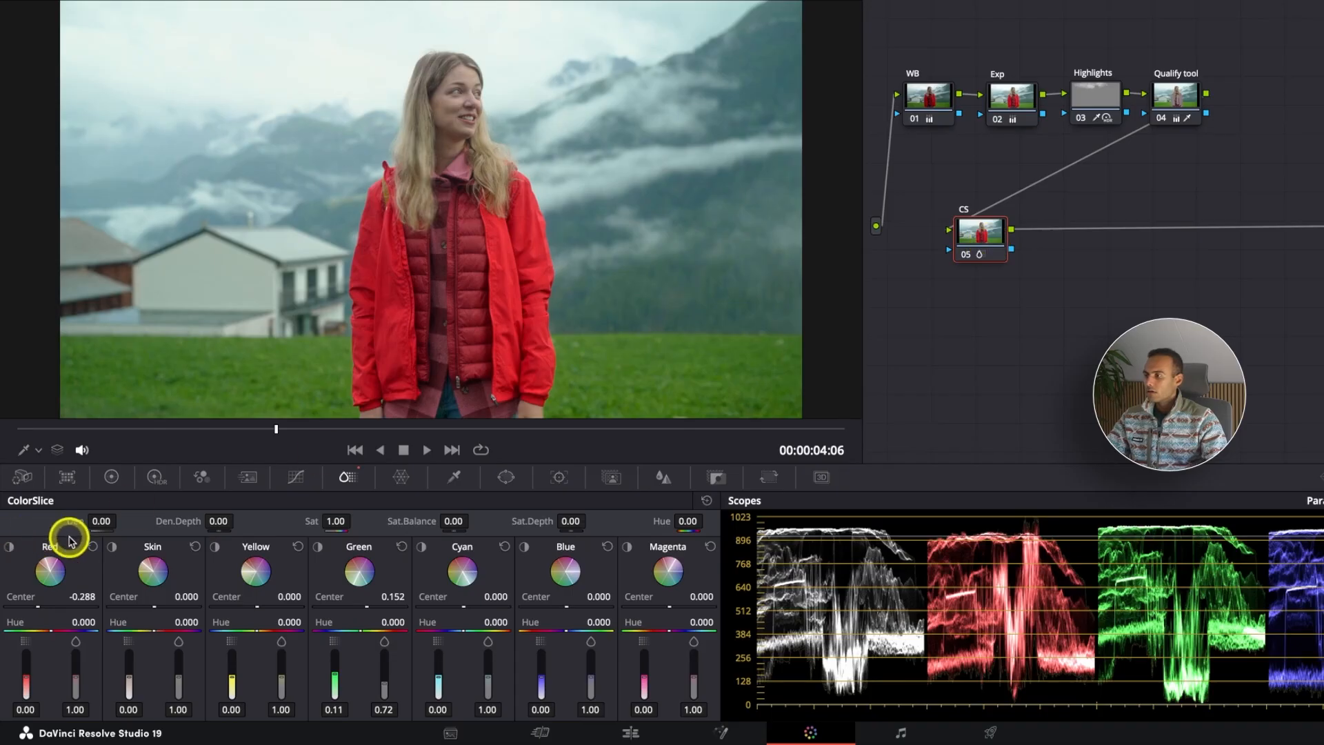
click(92, 546)
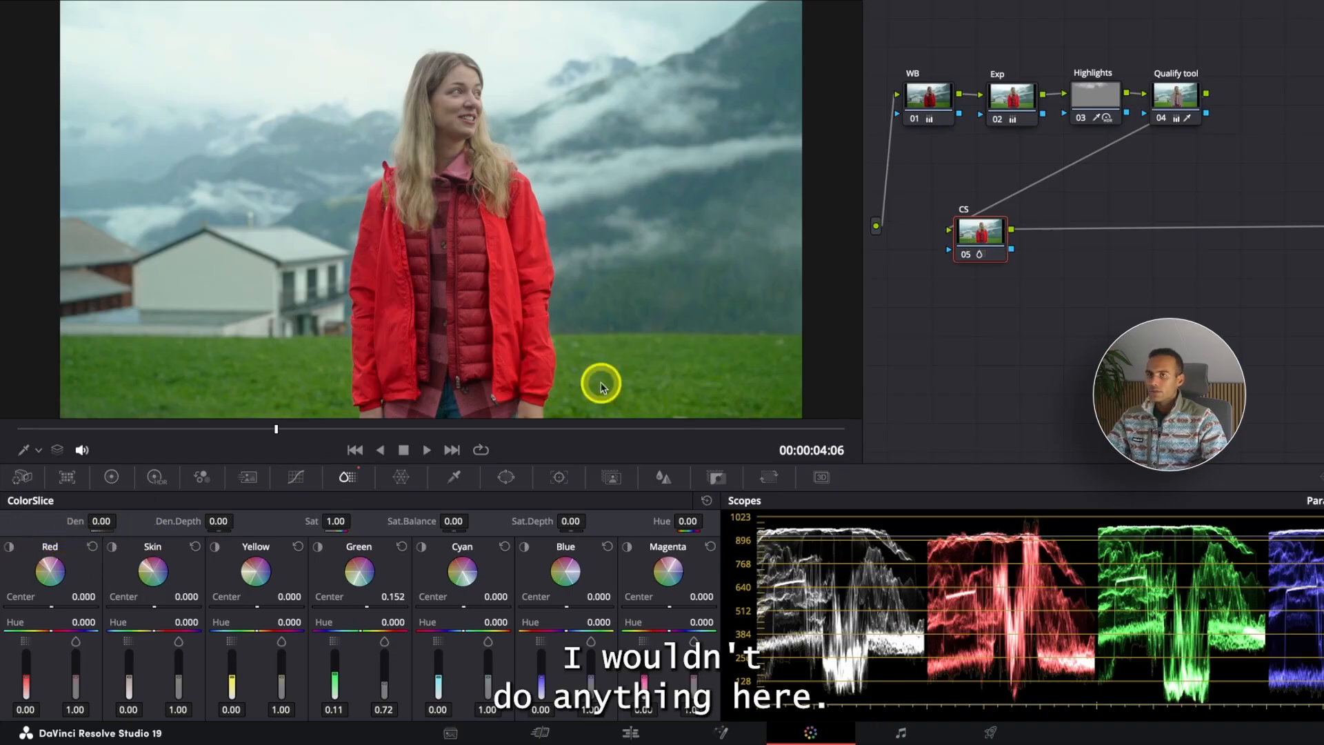
- Add a parallel node to CS and arrange both nodes and the mixer after the Qualify tool node
right_click(993, 234)
mouse_move(1107, 309)
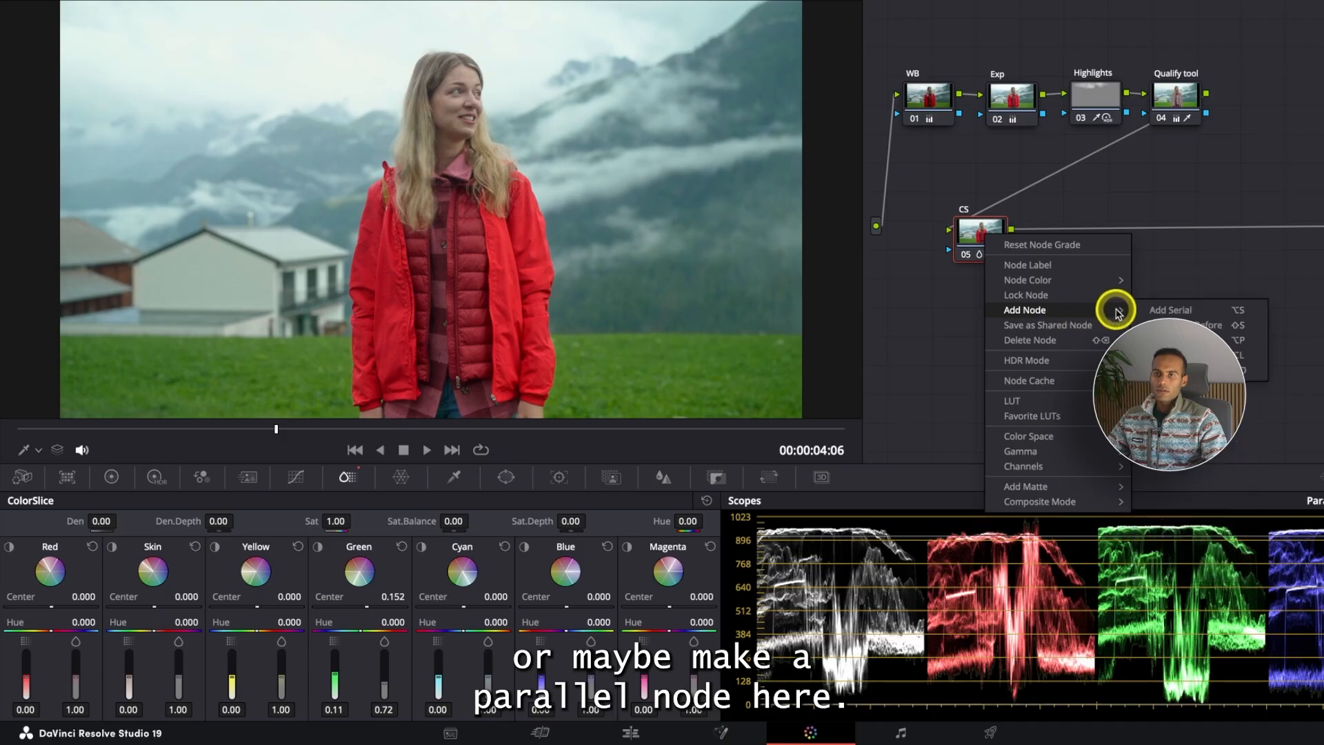
click(1172, 340)
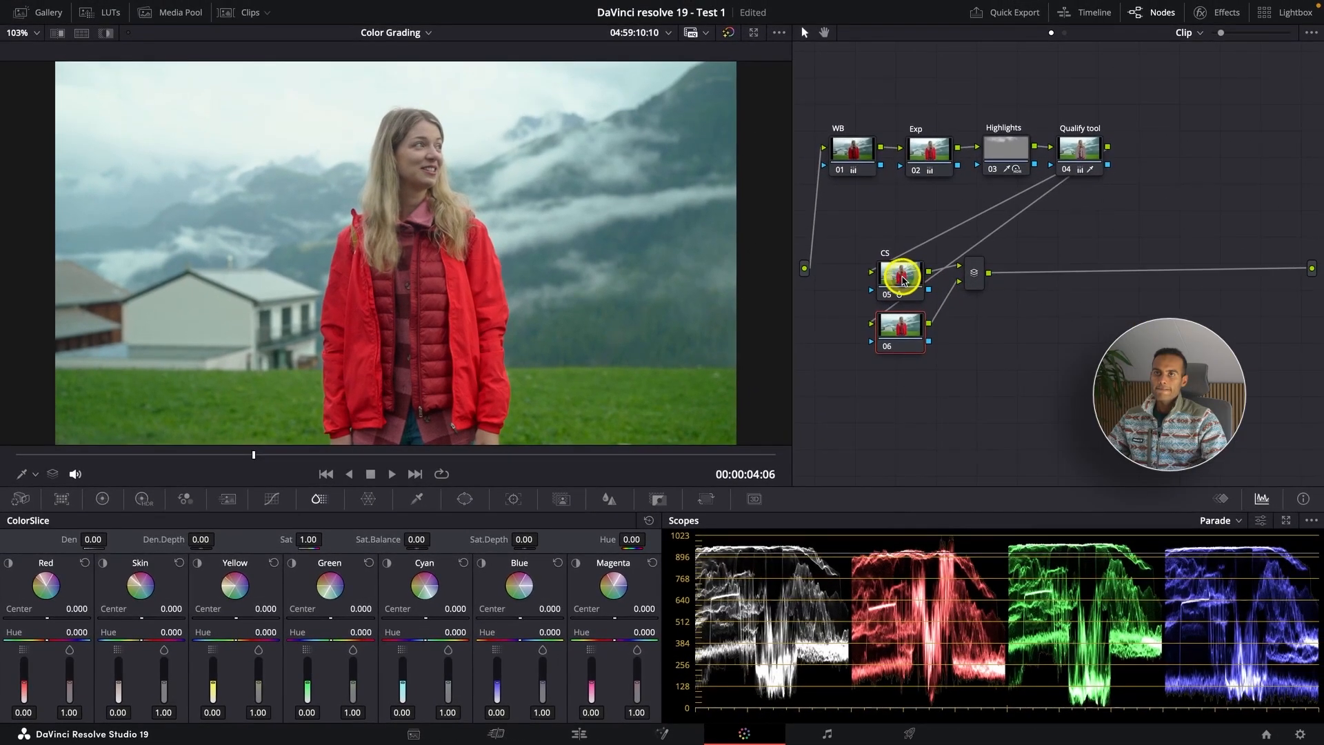
drag(902, 277, 1156, 141)
drag(888, 353, 1163, 209)
drag(976, 280, 1233, 162)
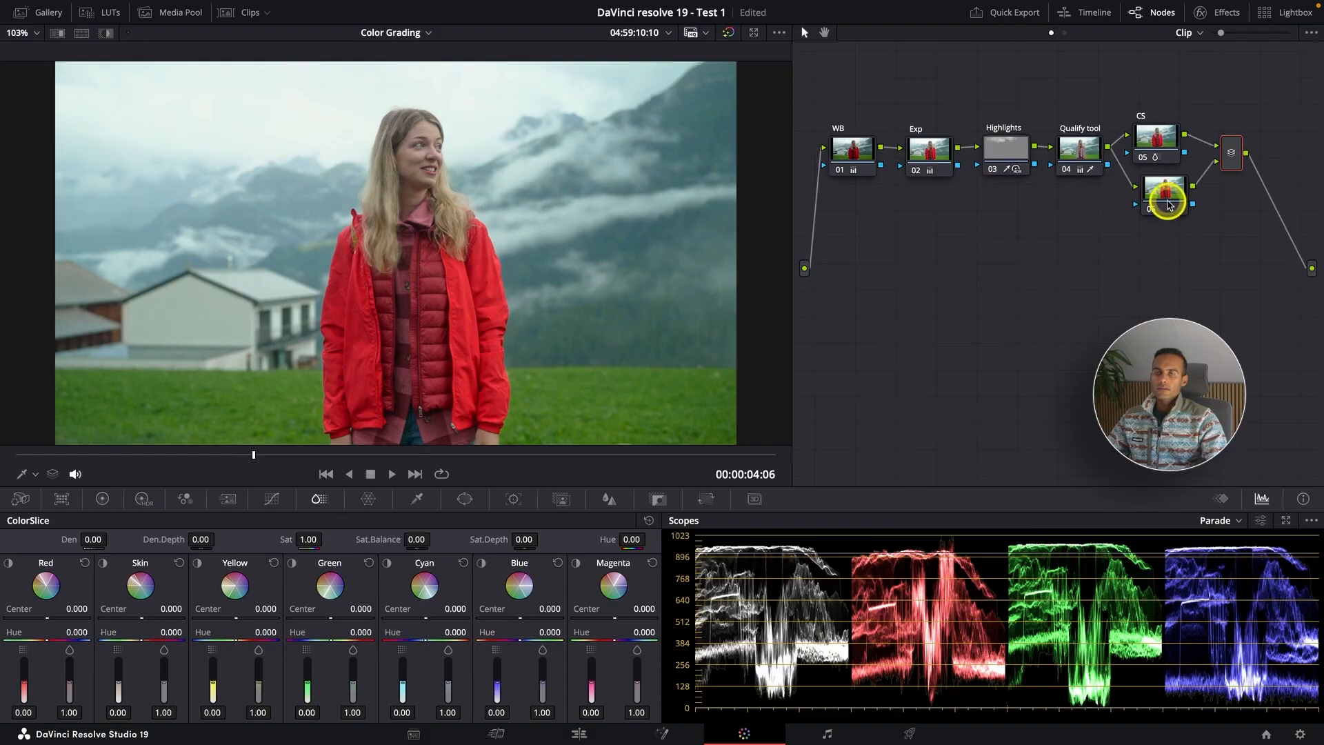
drag(1169, 205, 1162, 210)
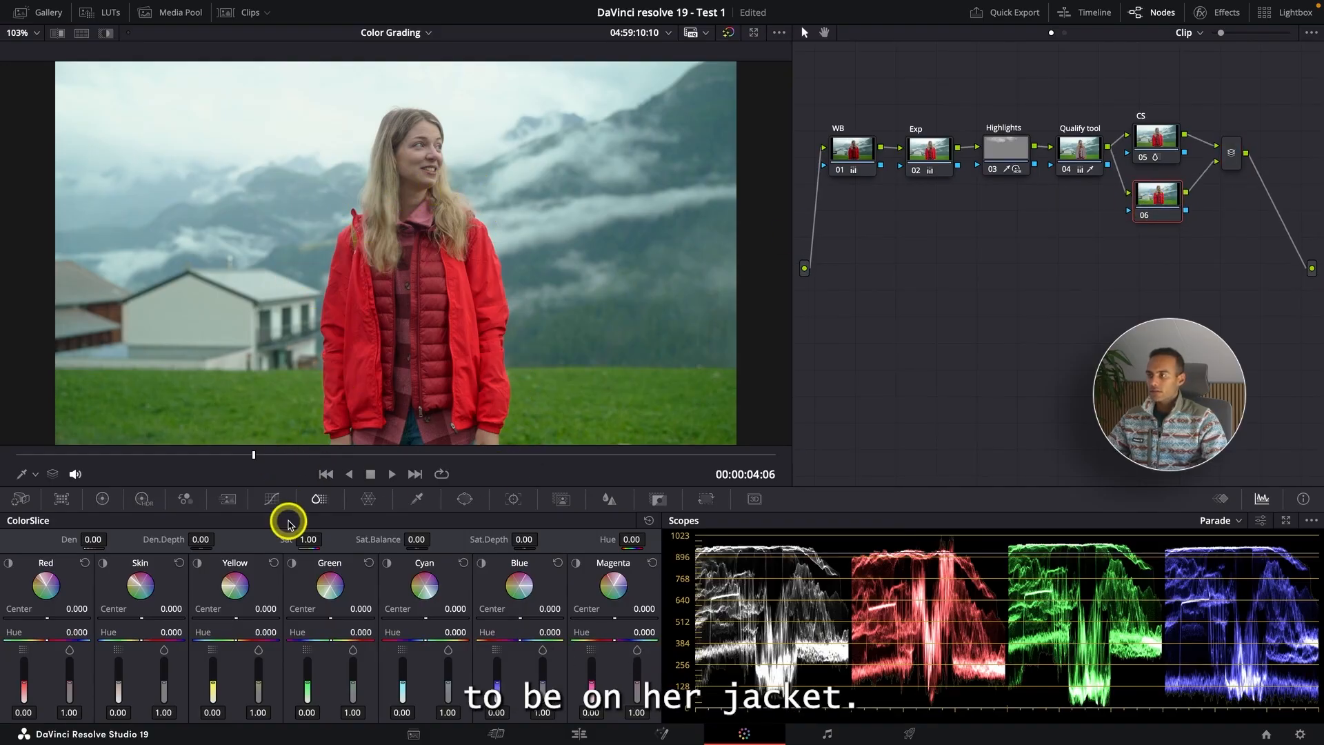
- On node 06, draw a curve window around the woman's jacket, excluding her face
click(466, 500)
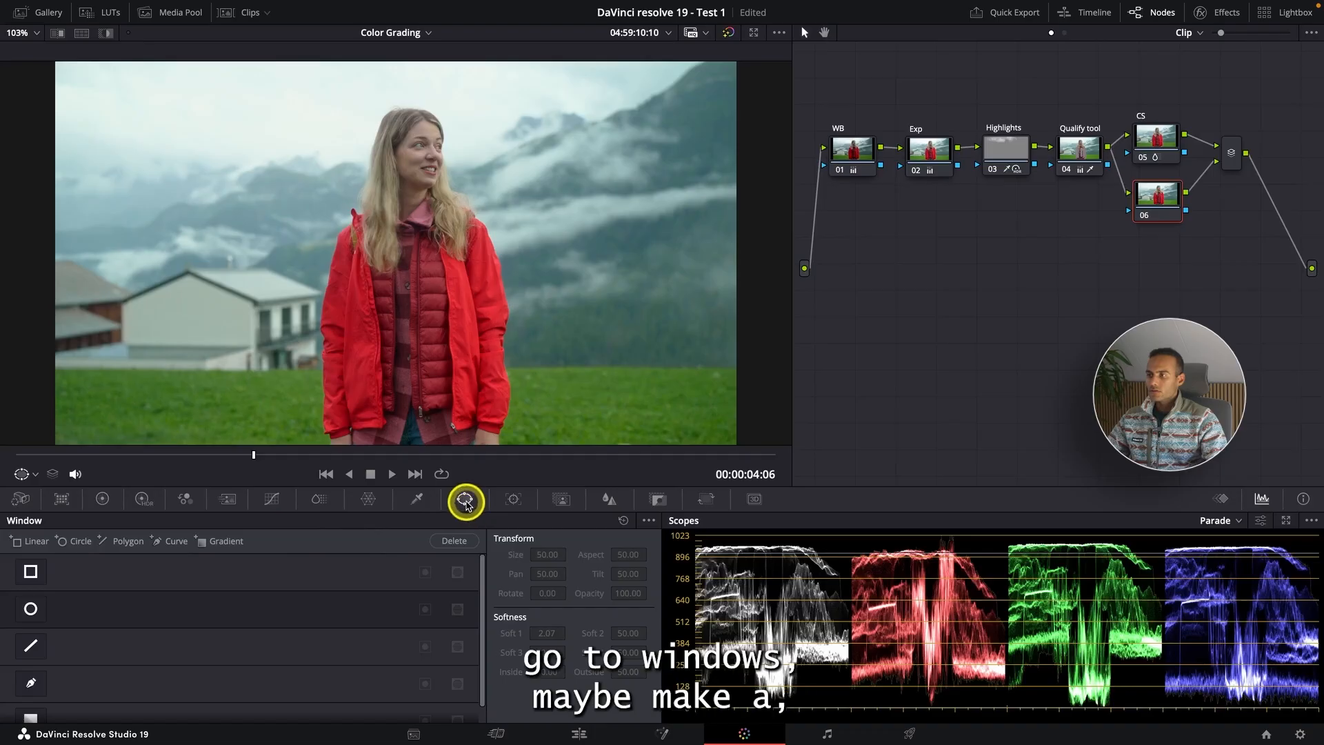
click(30, 683)
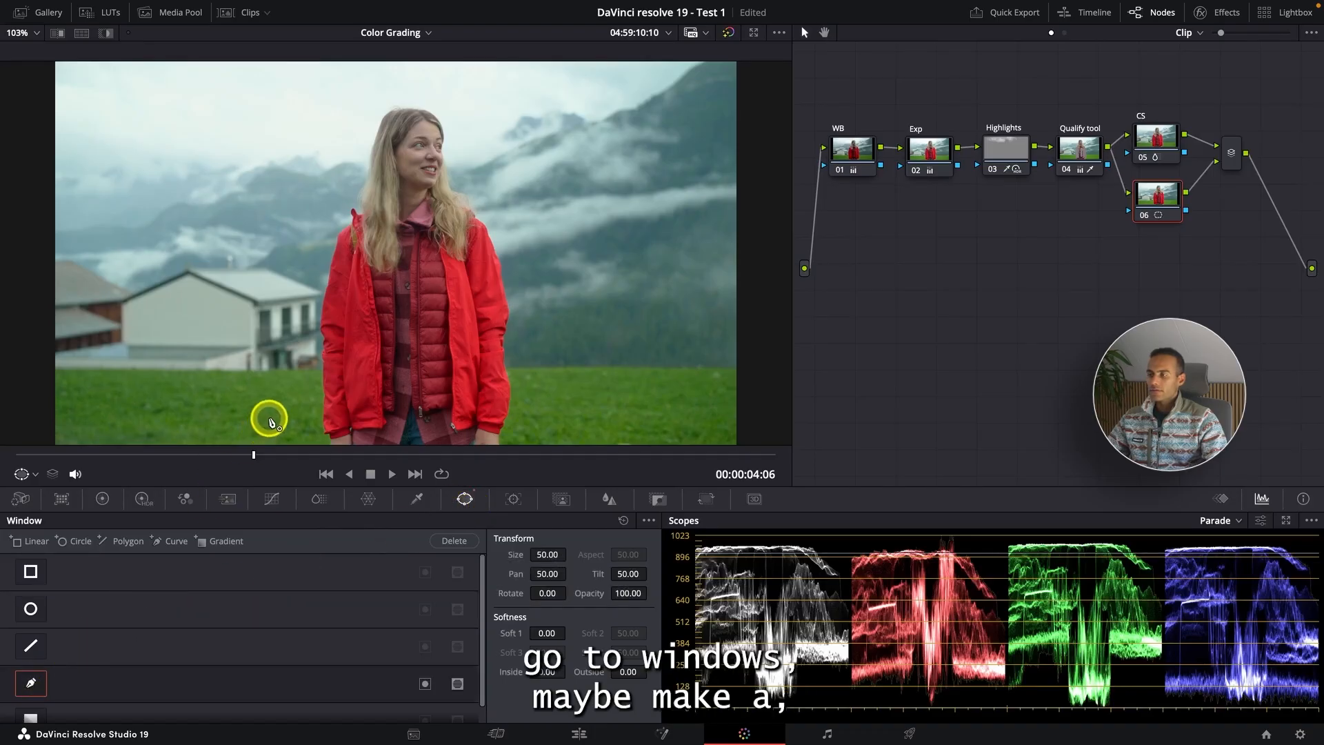
scroll(269, 416, down, 2)
click(296, 357)
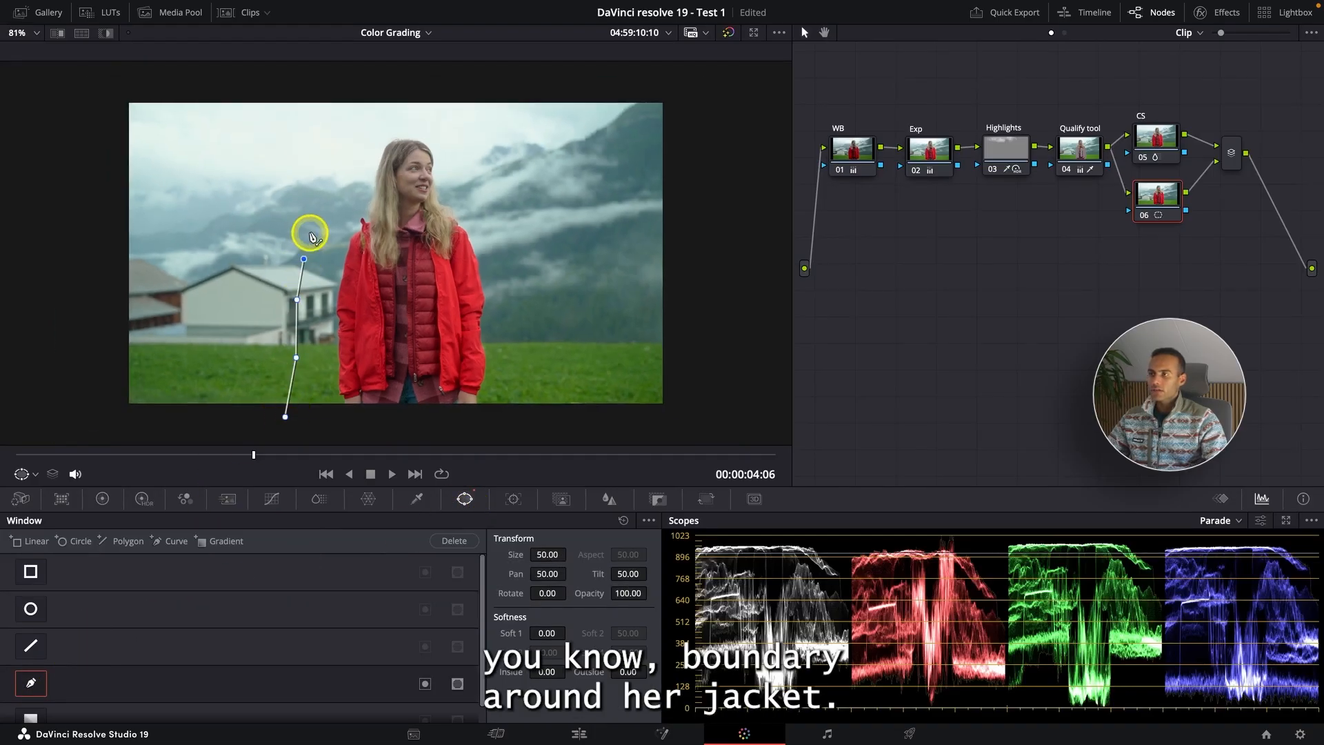
click(309, 234)
click(325, 217)
click(394, 223)
click(402, 228)
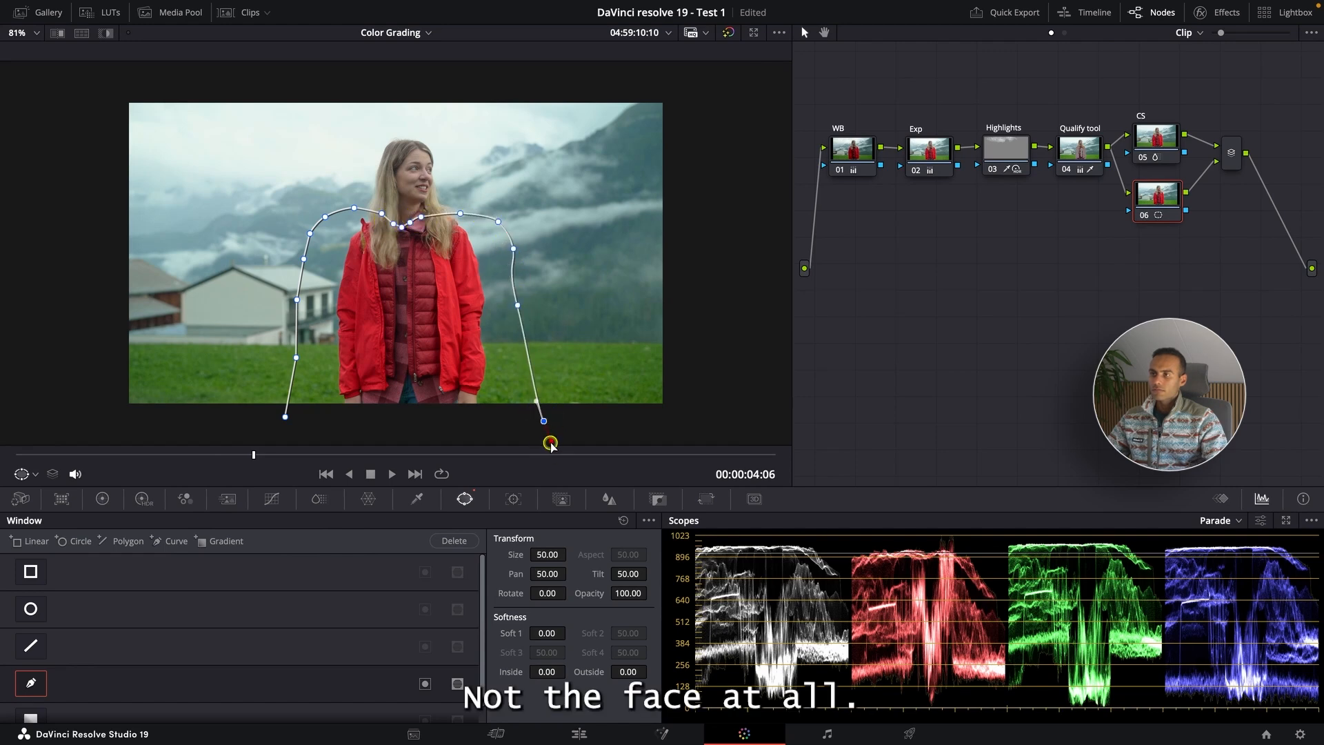
click(285, 417)
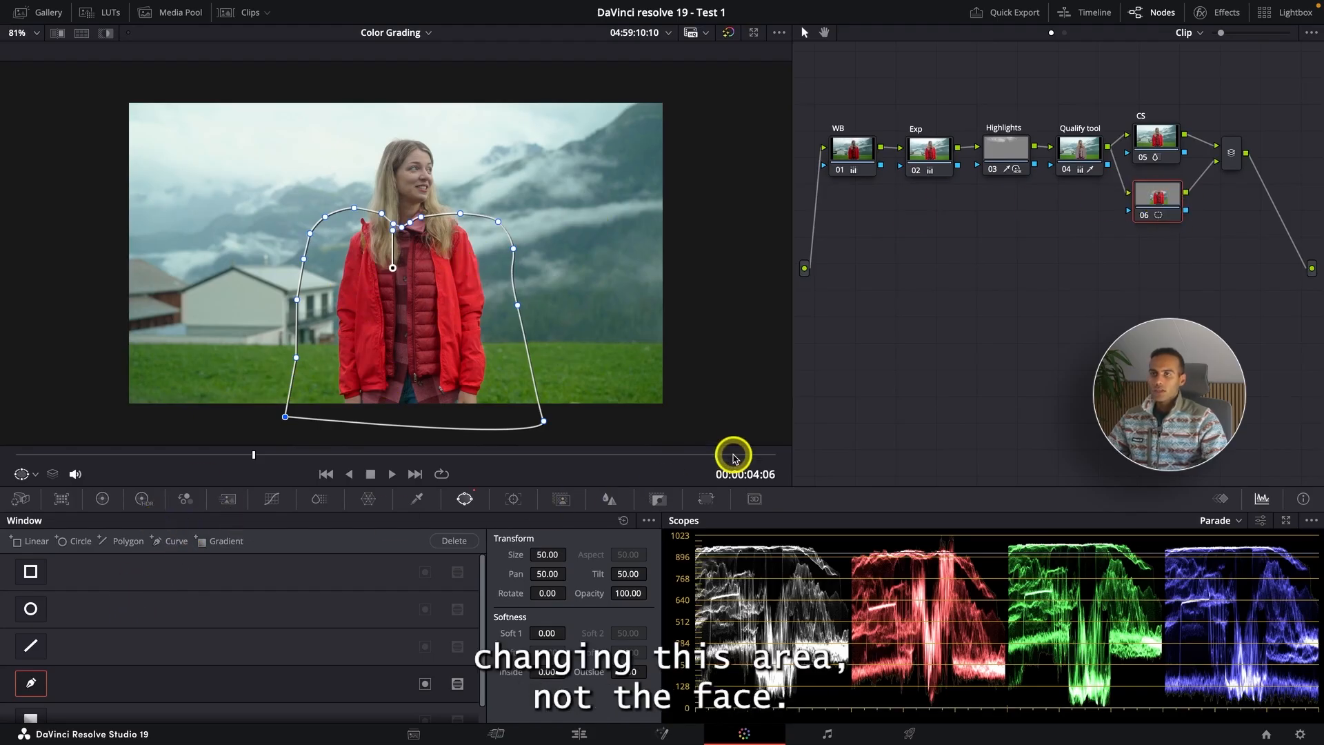
- In Color Slice for node 06, set the Red density to 0.11 and Red saturation to 0.72
click(315, 499)
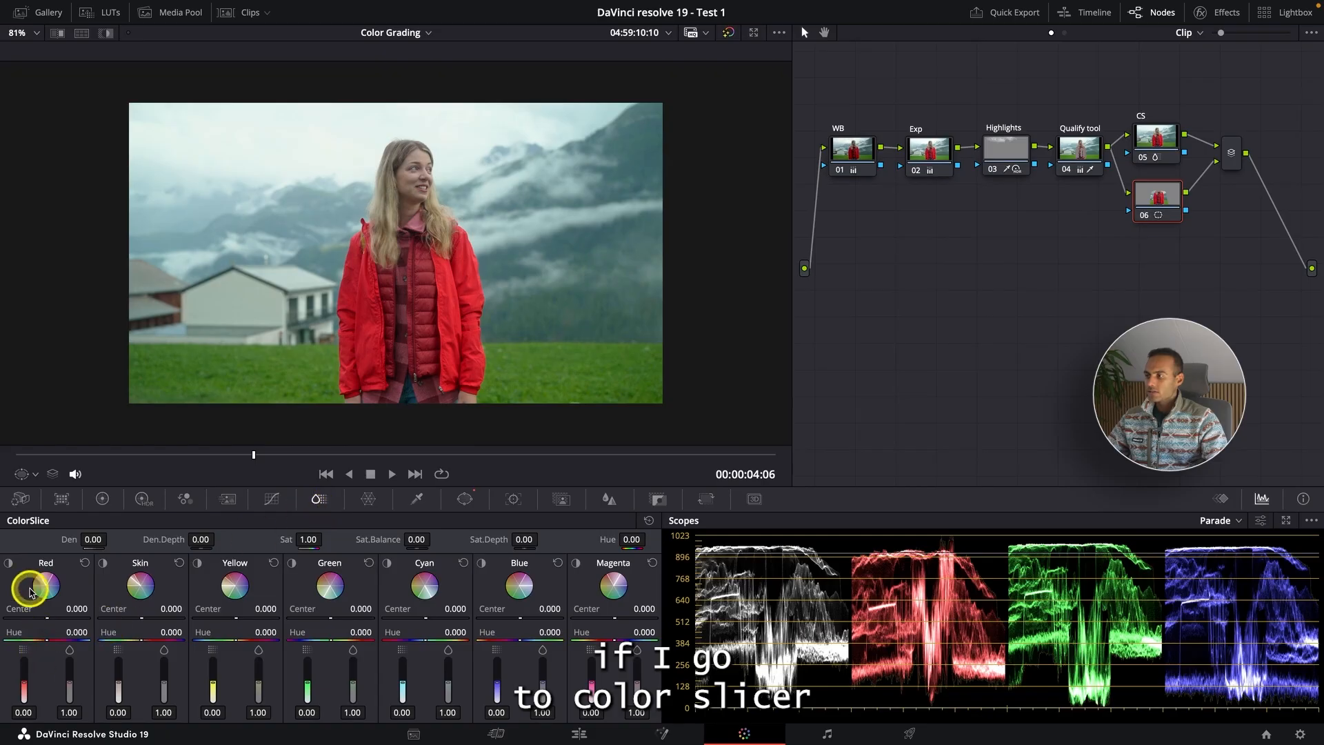
click(9, 563)
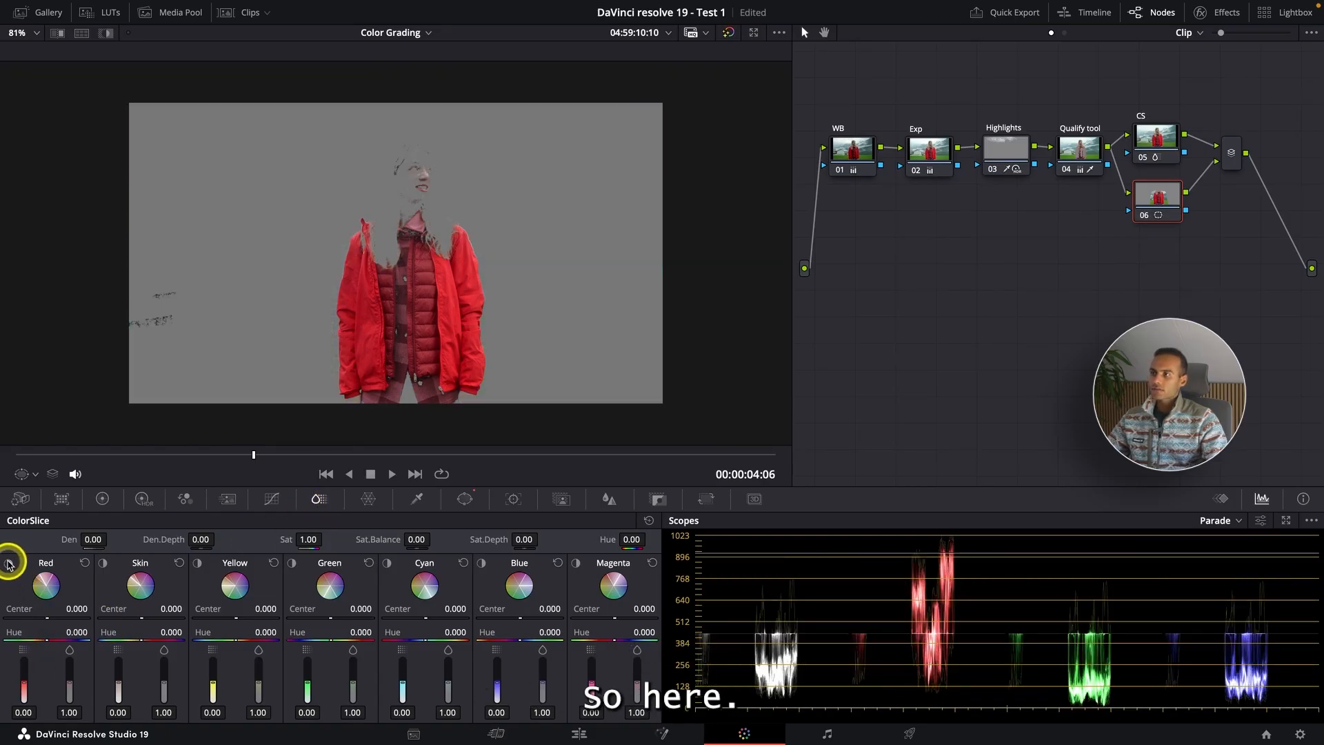
click(8, 563)
mouse_move(21, 693)
mouse_down()
mouse_move(26, 648)
mouse_move(24, 683)
mouse_up()
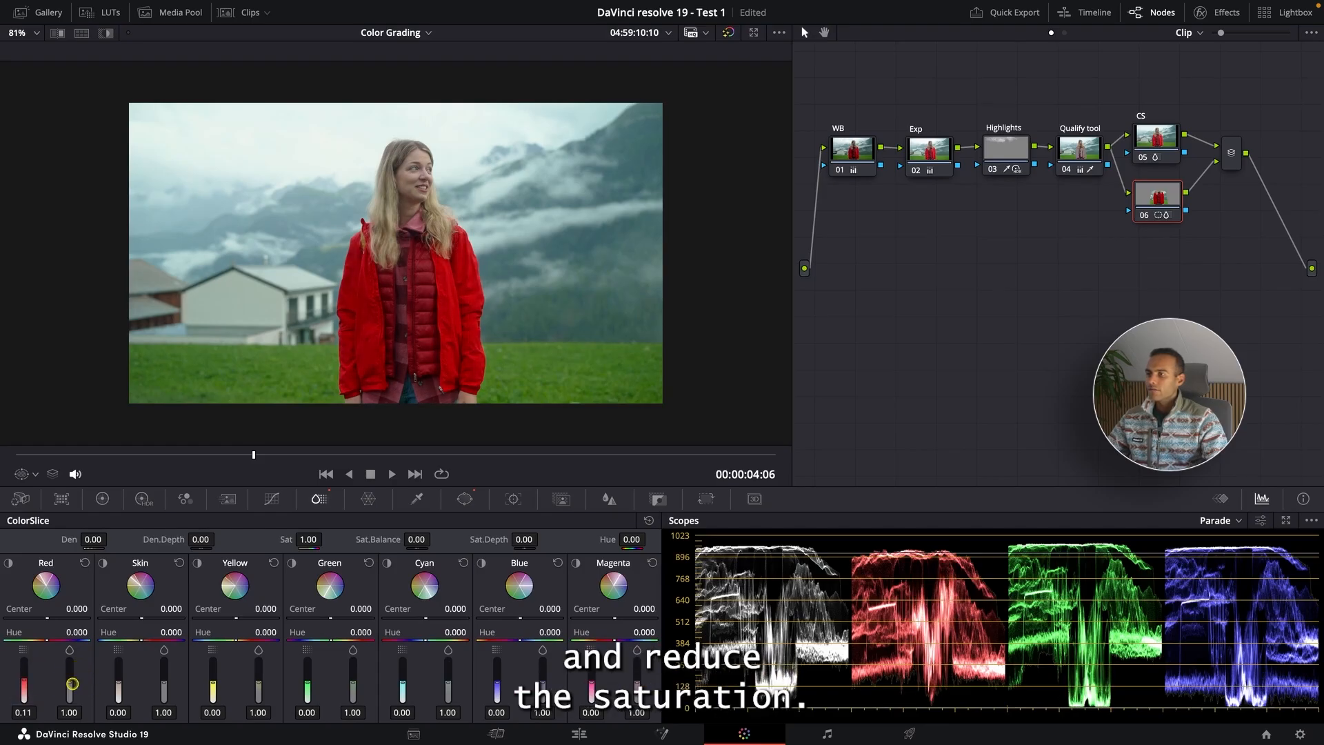
drag(69, 683, 70, 693)
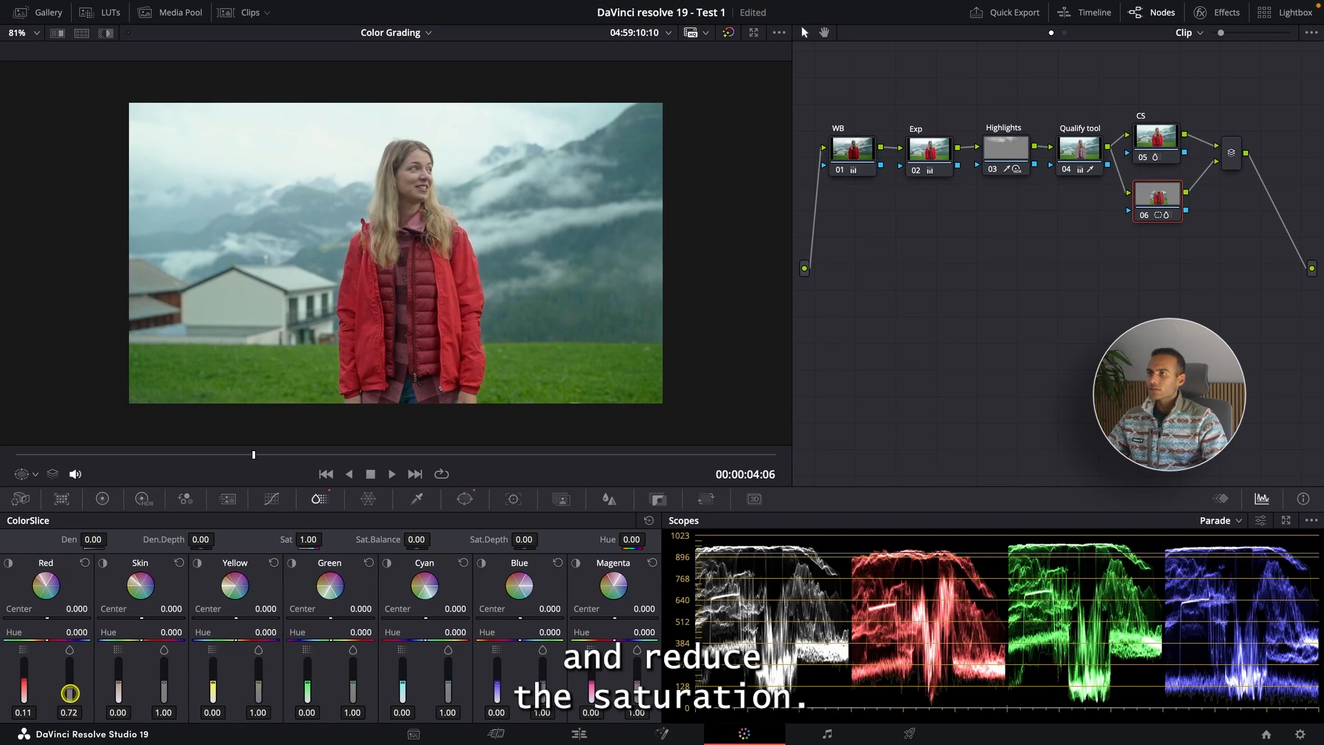
- Preview the graded clip in full screen, then return and fit the viewer
key(ctrl+f)
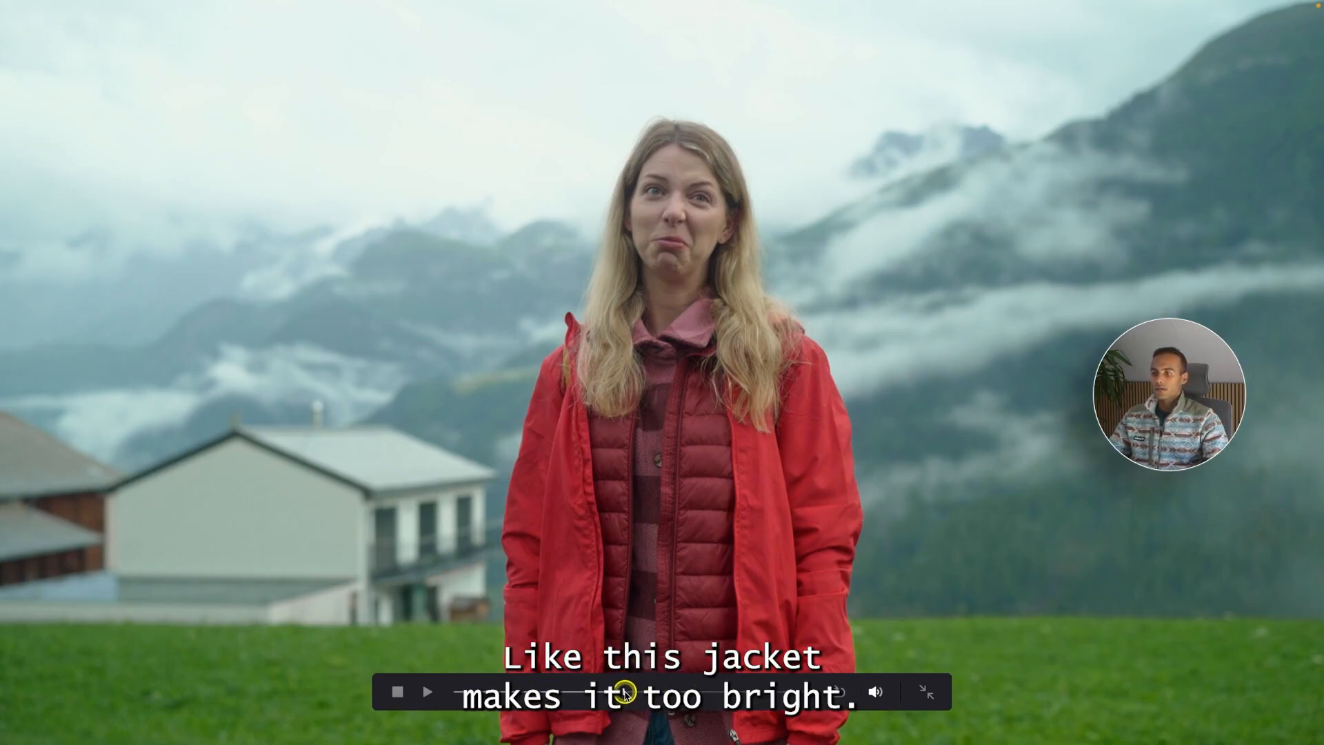
key(Escape)
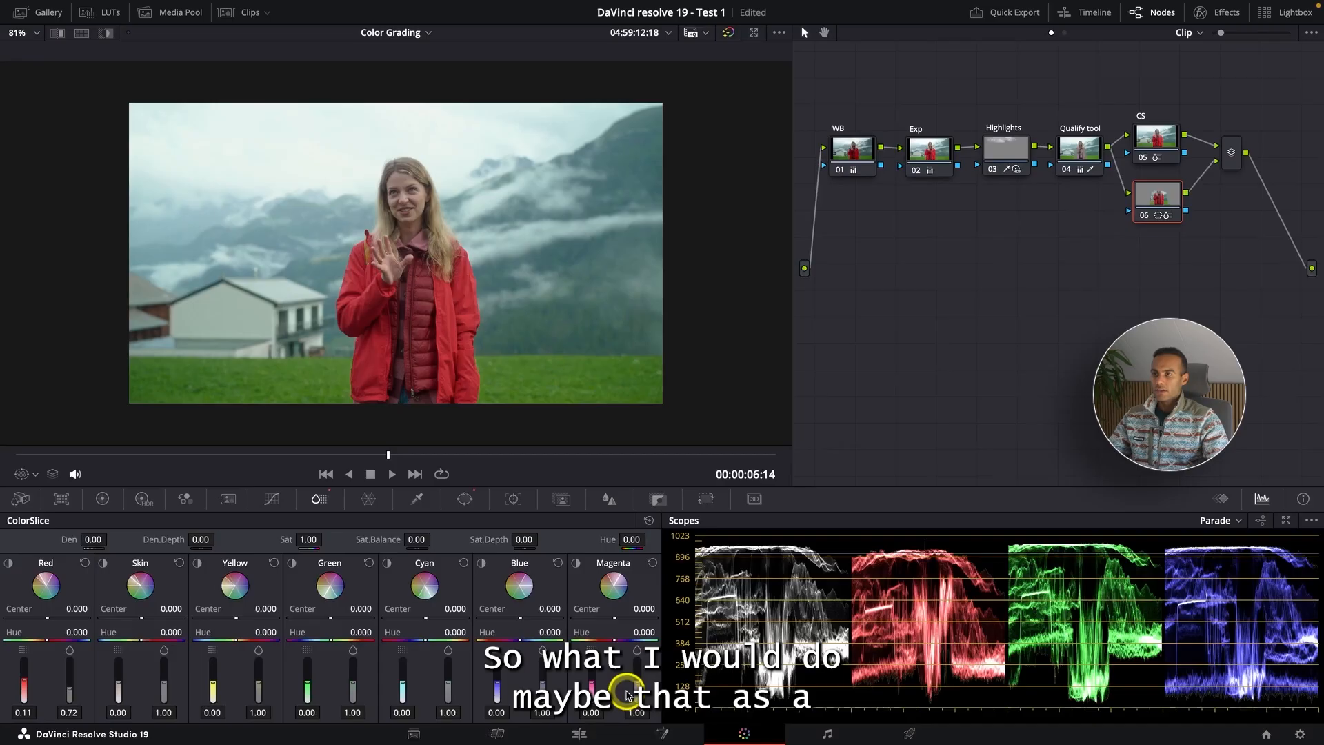
key(shift+z)
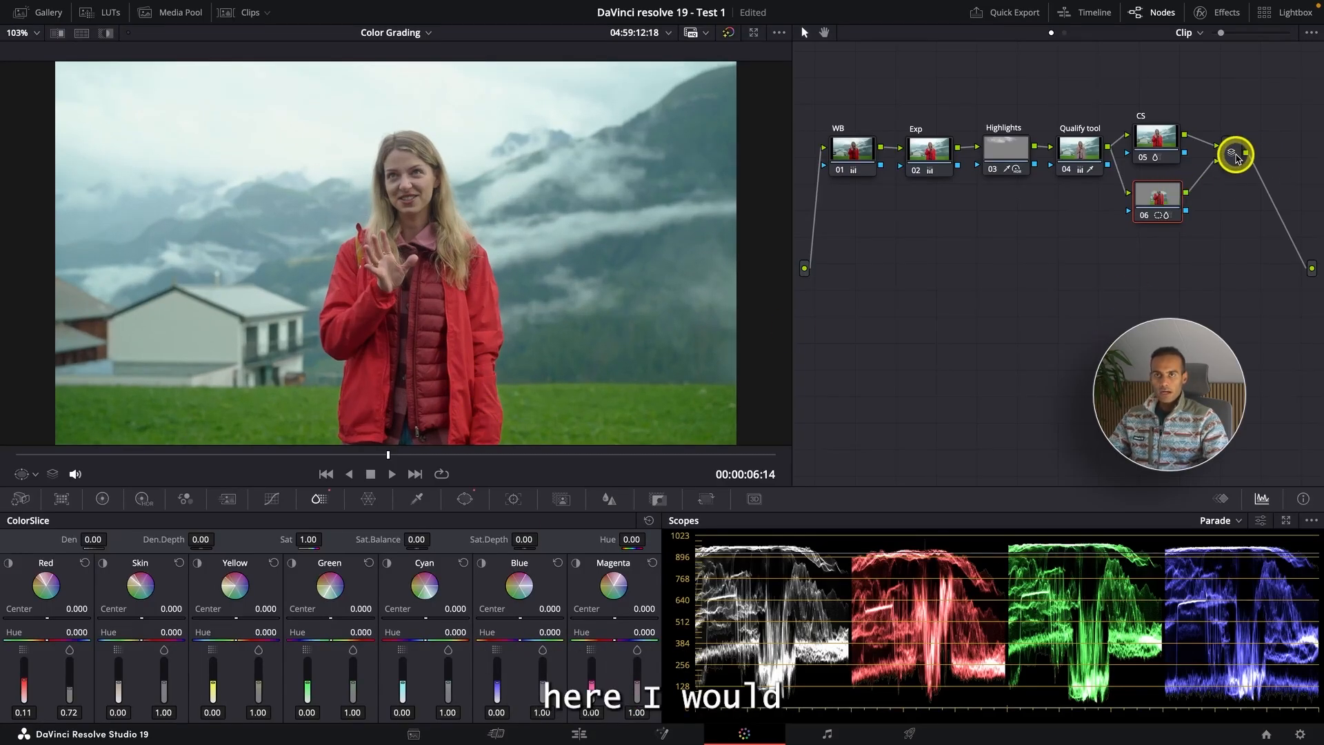
- Move the mixer node lower in the node graph and add a serial node 08 after it
drag(1236, 151, 870, 354)
key(alt+s)
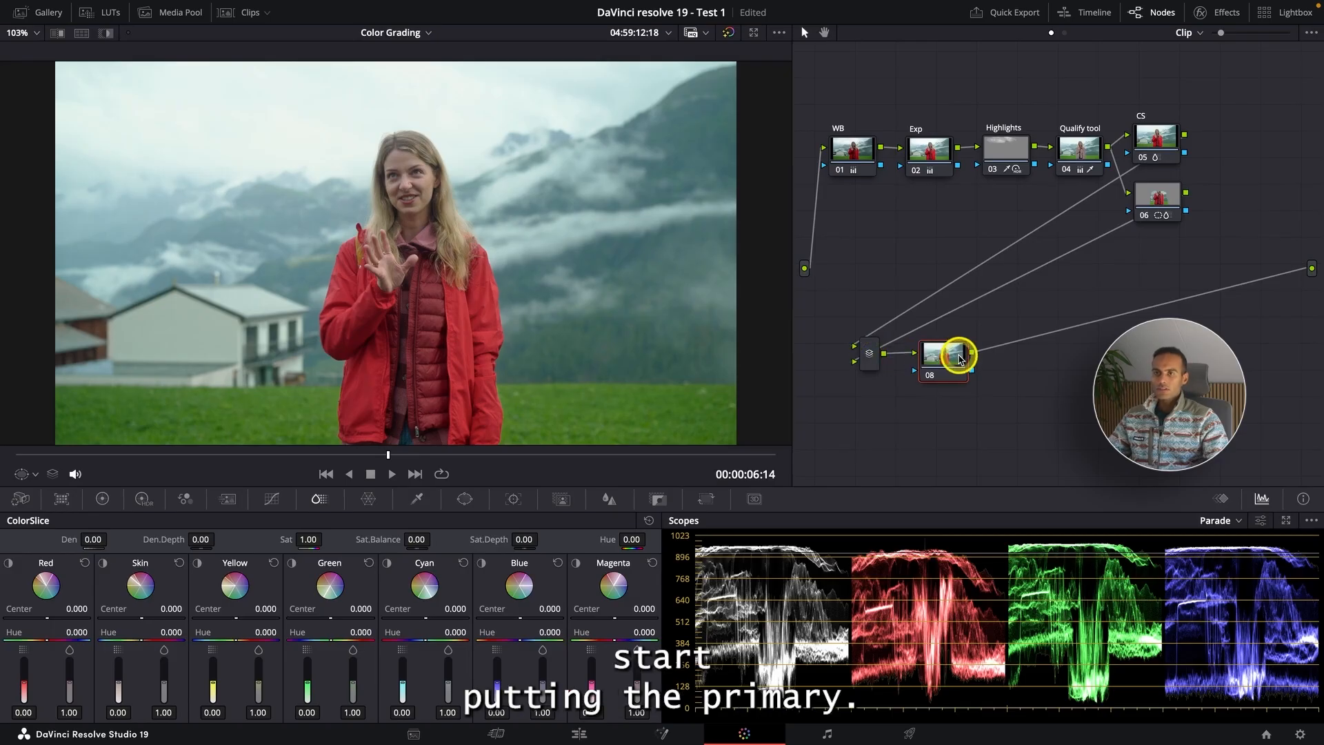
drag(960, 356, 964, 359)
- Label node 06 as "CS - Reds"
right_click(1159, 195)
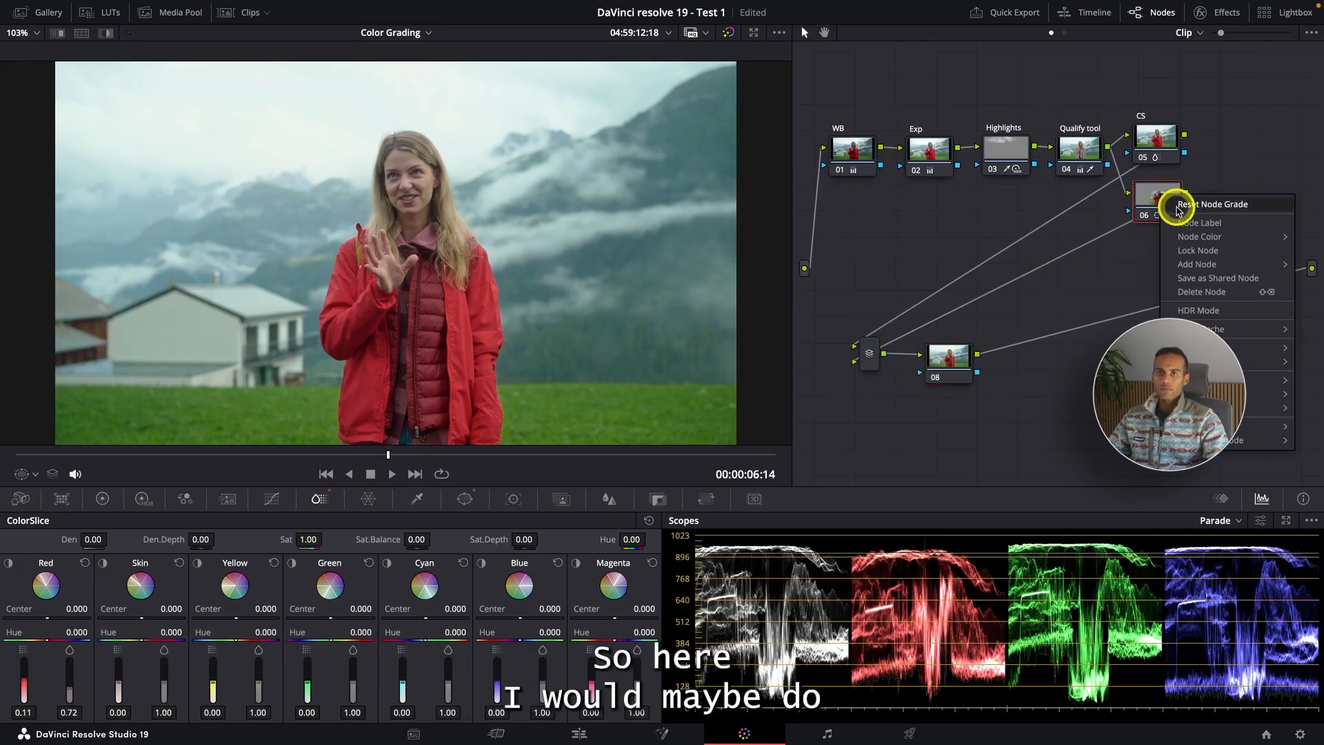
click(1189, 219)
text(CS - Reds)
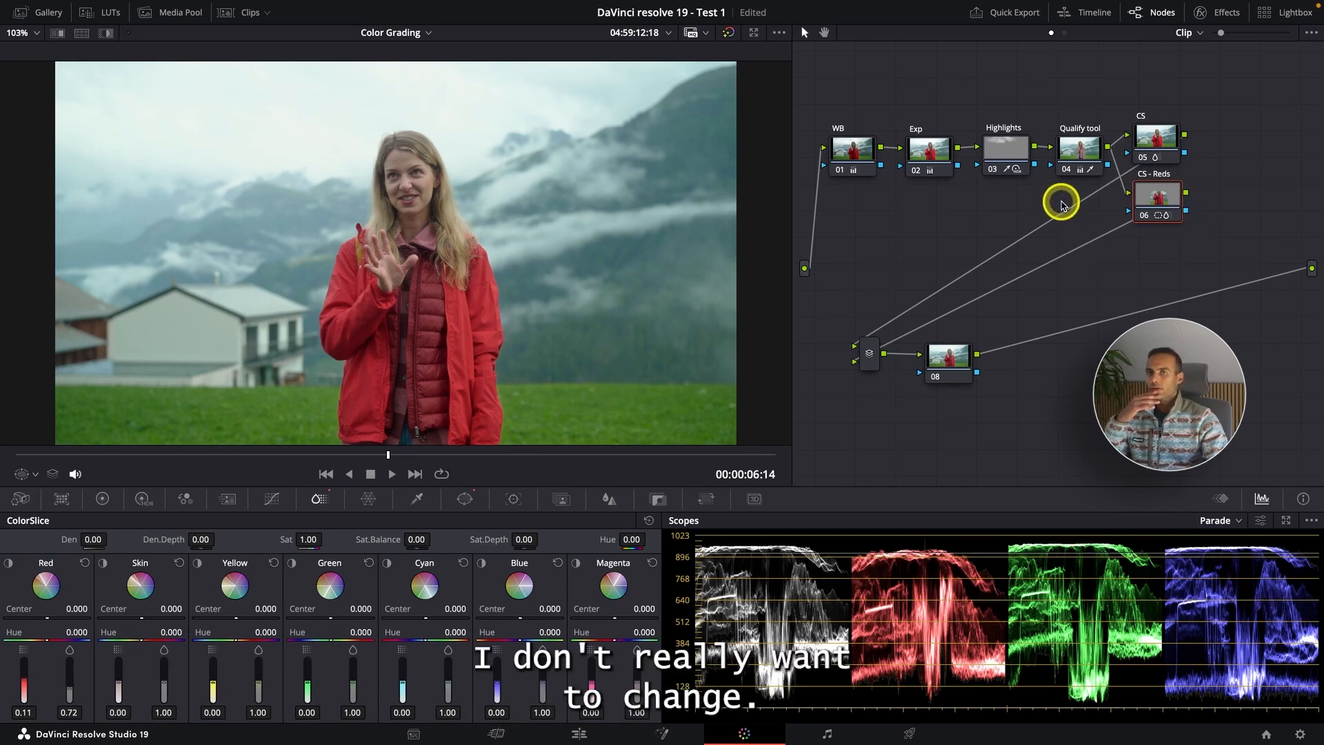
- Select node 06 and preview the clip in full screen, then return to the normal viewer
click(1175, 215)
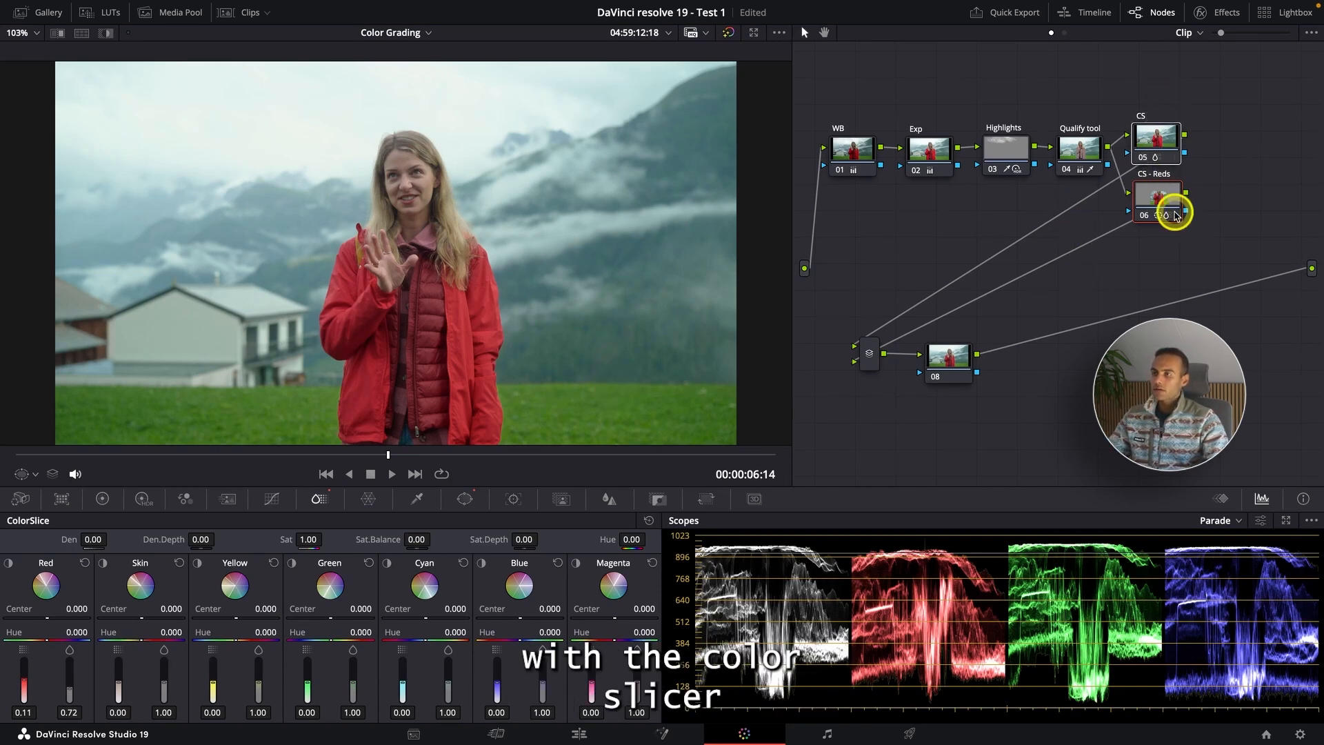
key(super+f)
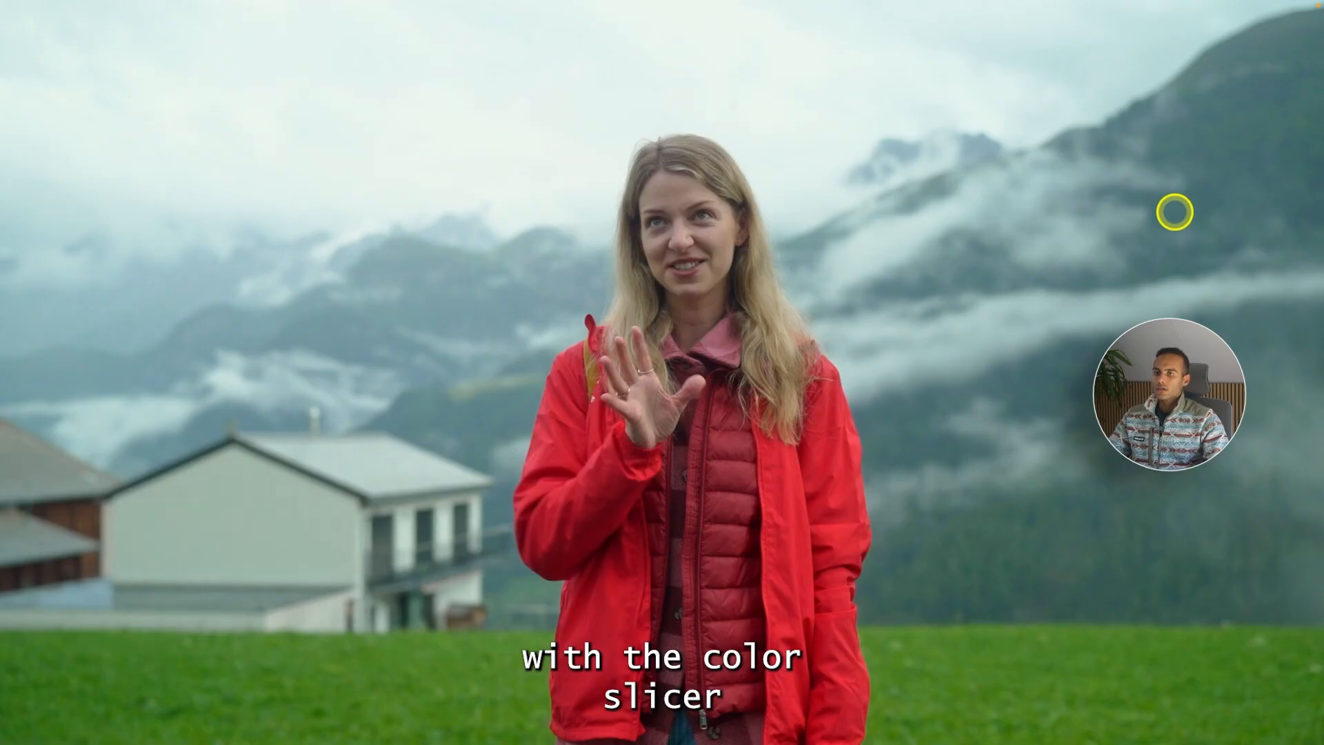
key(super+f)
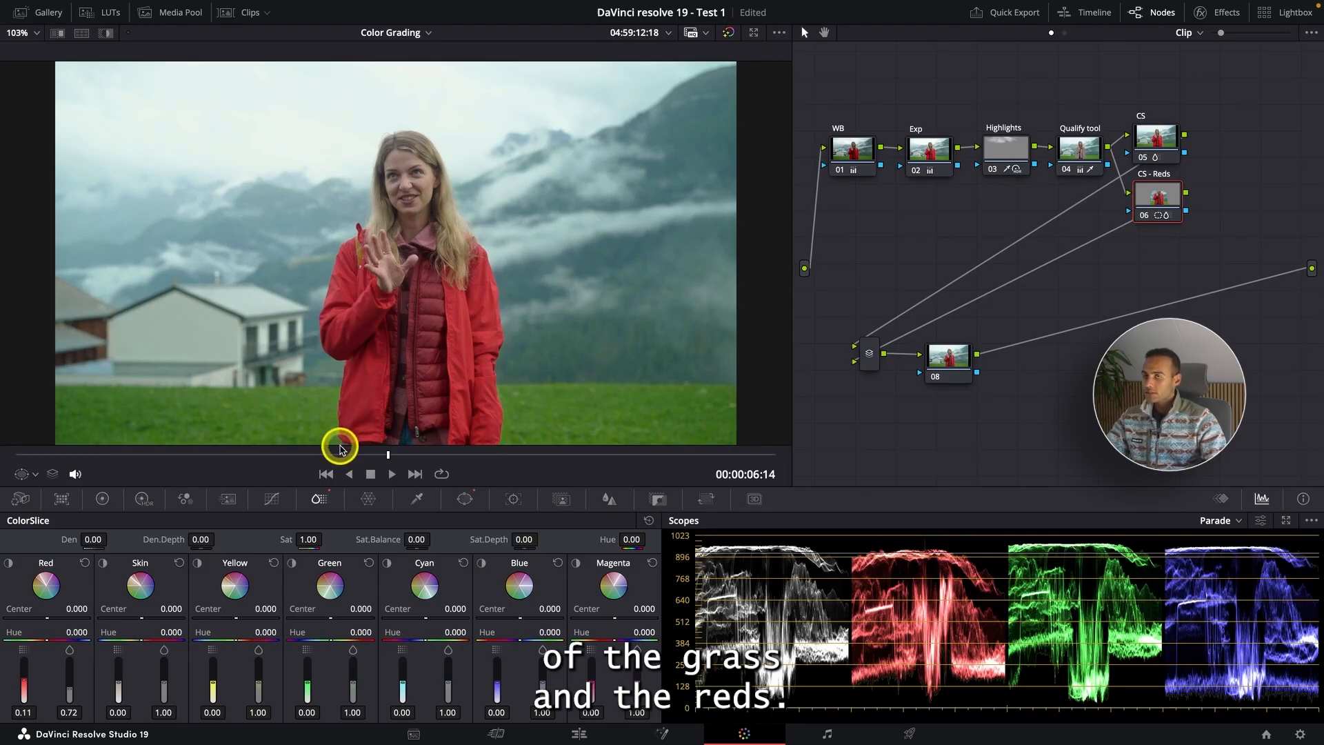
- On node 08, set the Primaries gain to 0.92 red, 1.03 green, 0.95 blue and nudge gamma red to -0.01
click(924, 362)
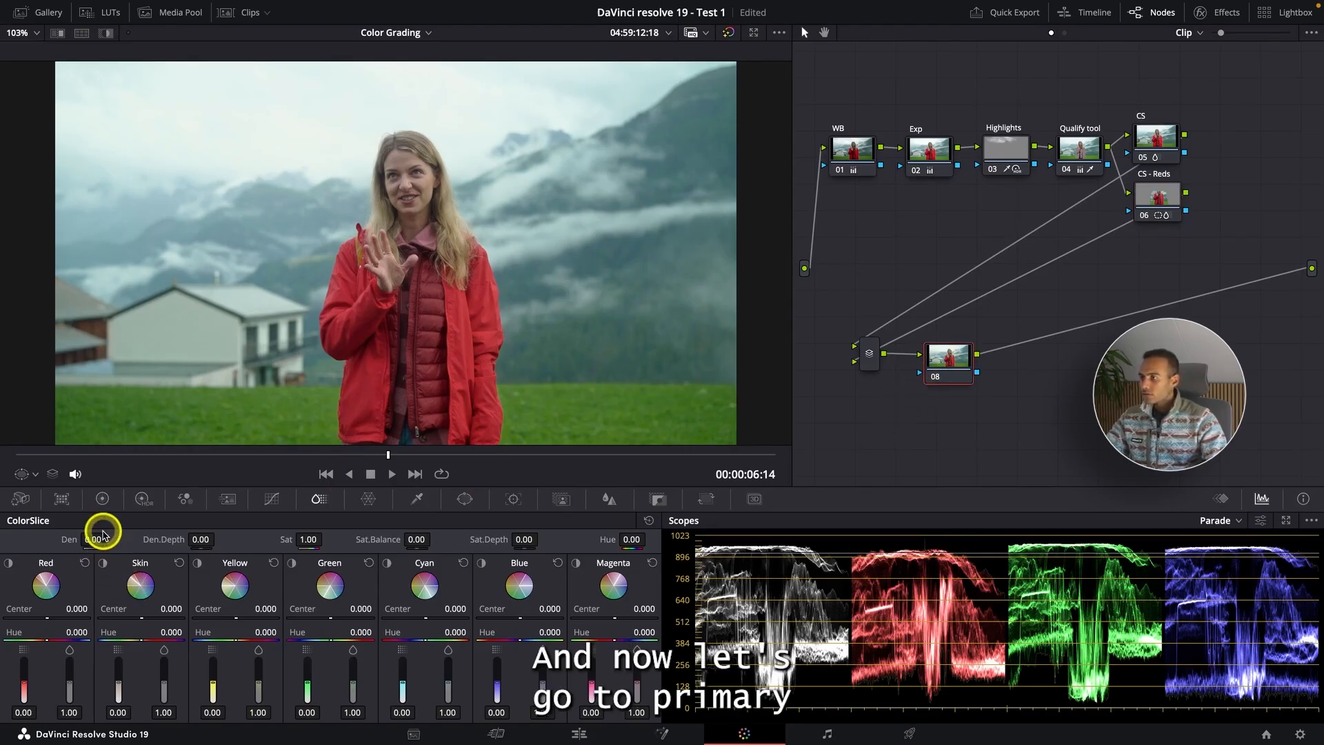
click(103, 499)
click(409, 616)
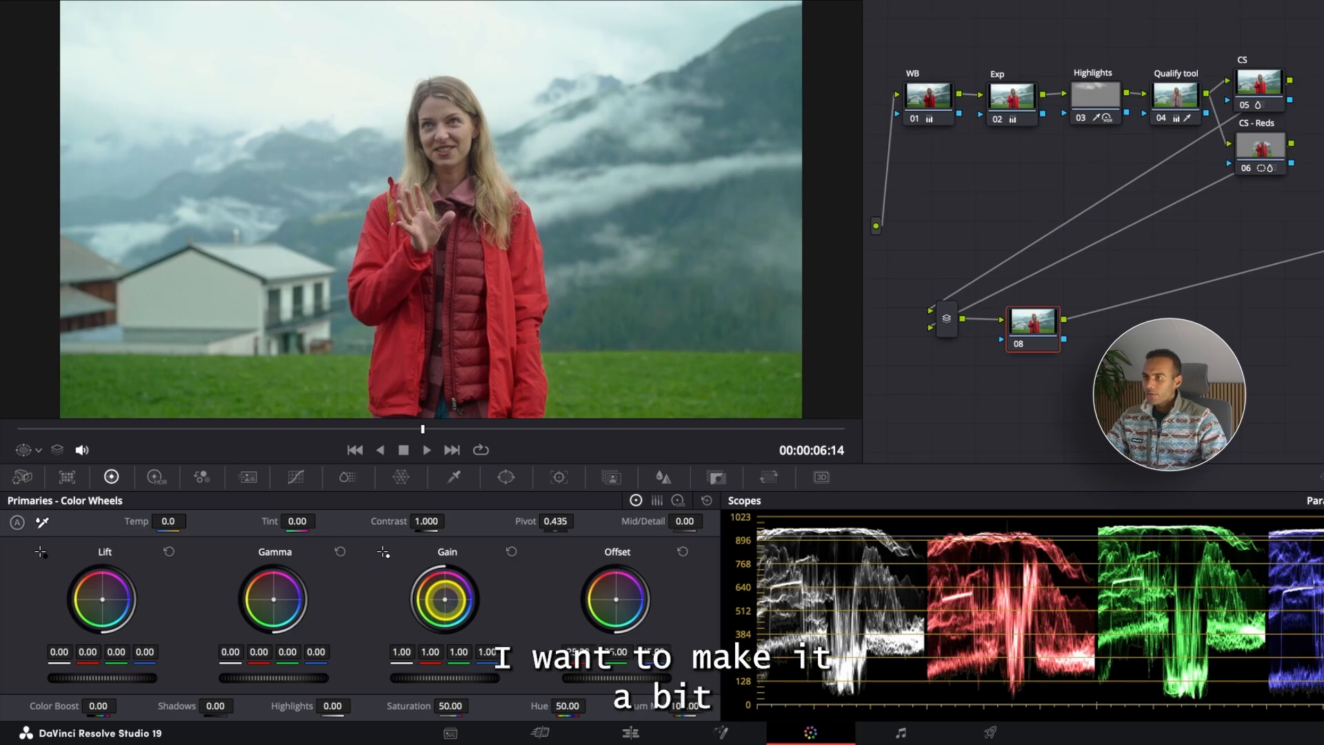
mouse_move(446, 604)
mouse_down()
mouse_move(456, 618)
mouse_move(438, 612)
mouse_up()
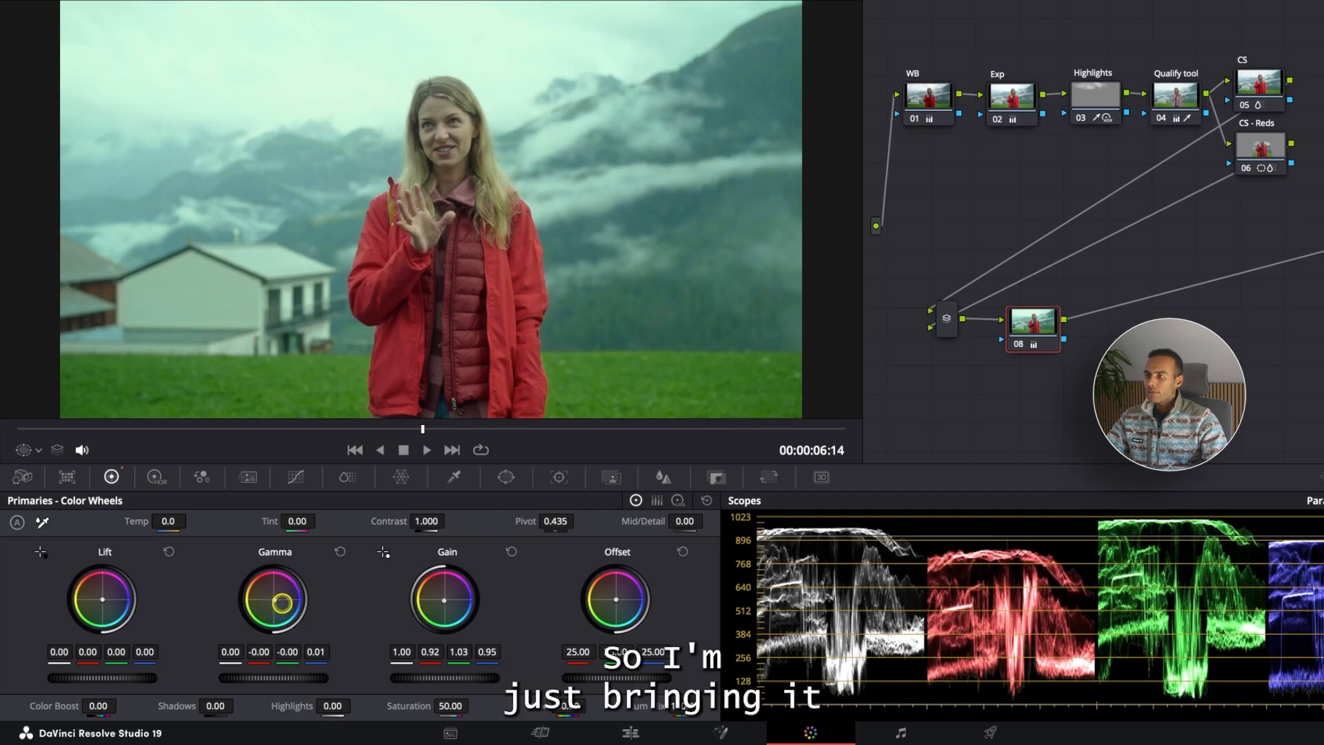
drag(278, 604, 276, 607)
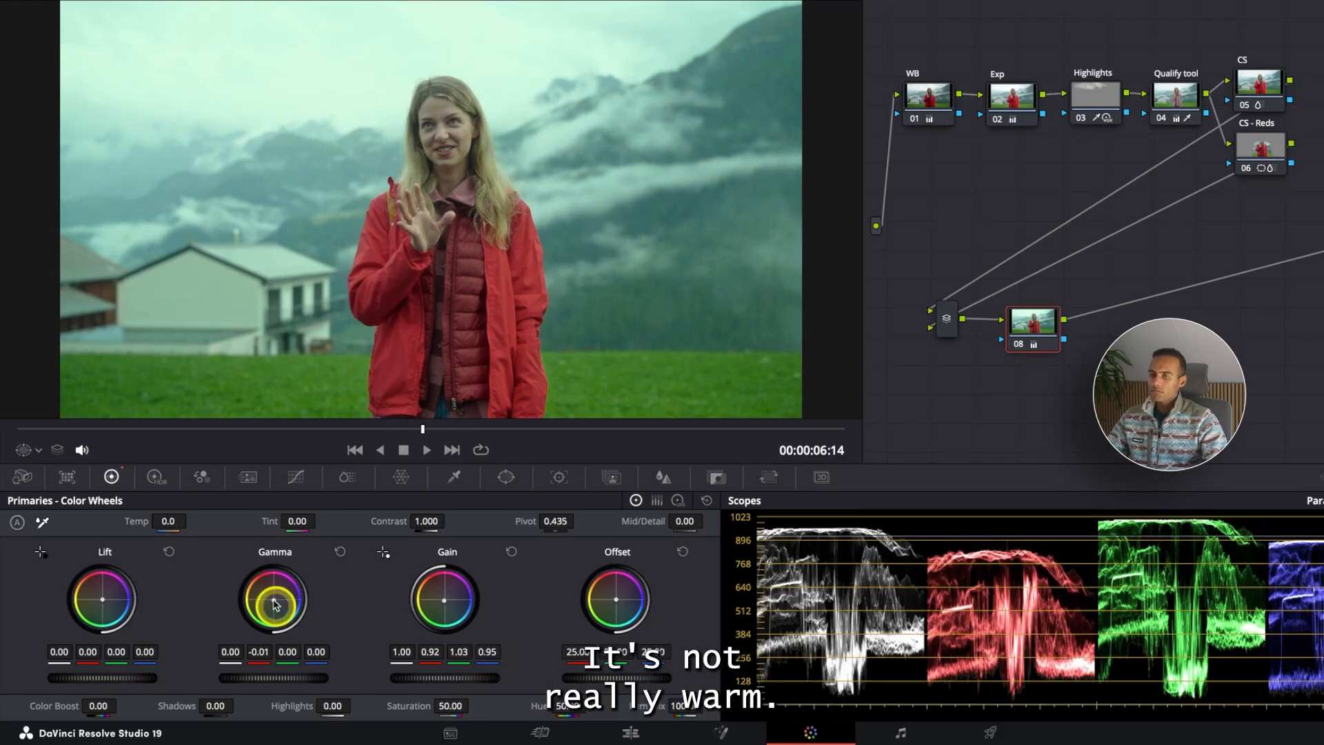
- Preview full screen, then warm the lift to 0.02 red, -0.01 green, -0.01 blue on node 08
key(super+f)
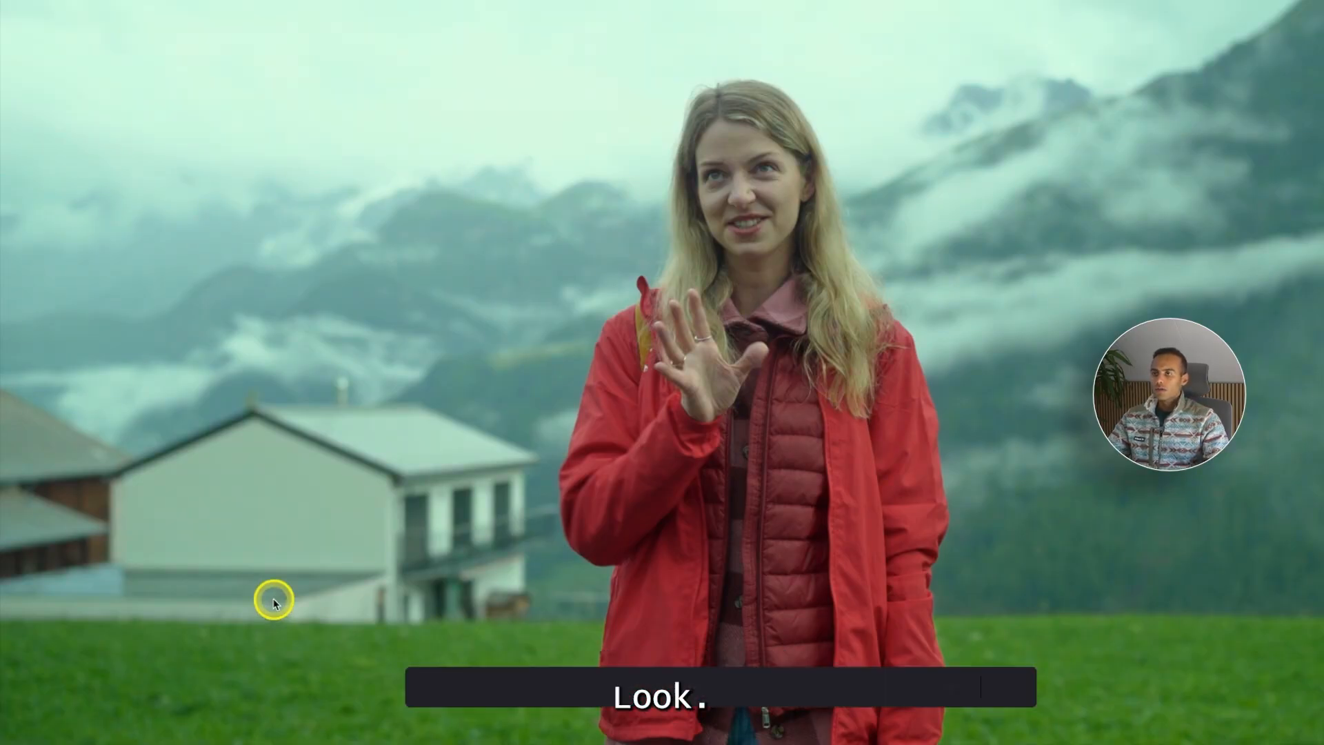
key(super+f)
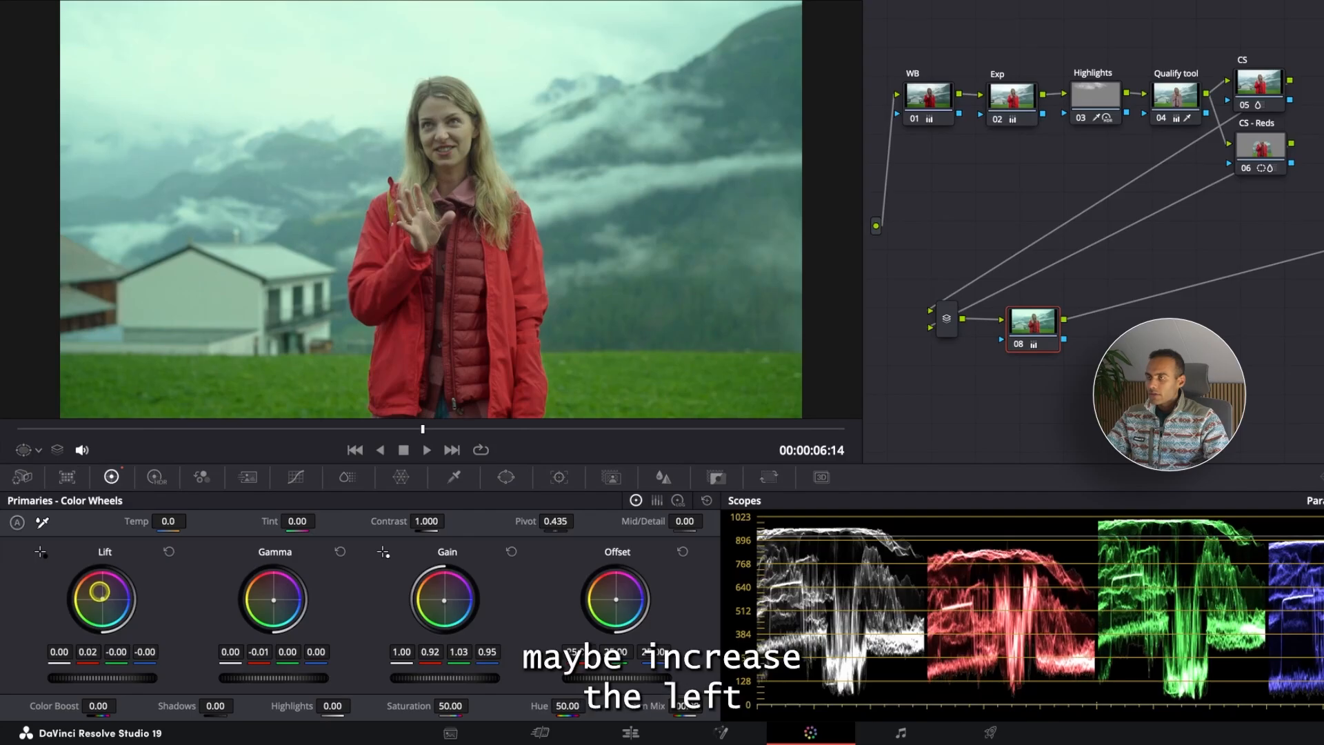
drag(102, 599, 98, 593)
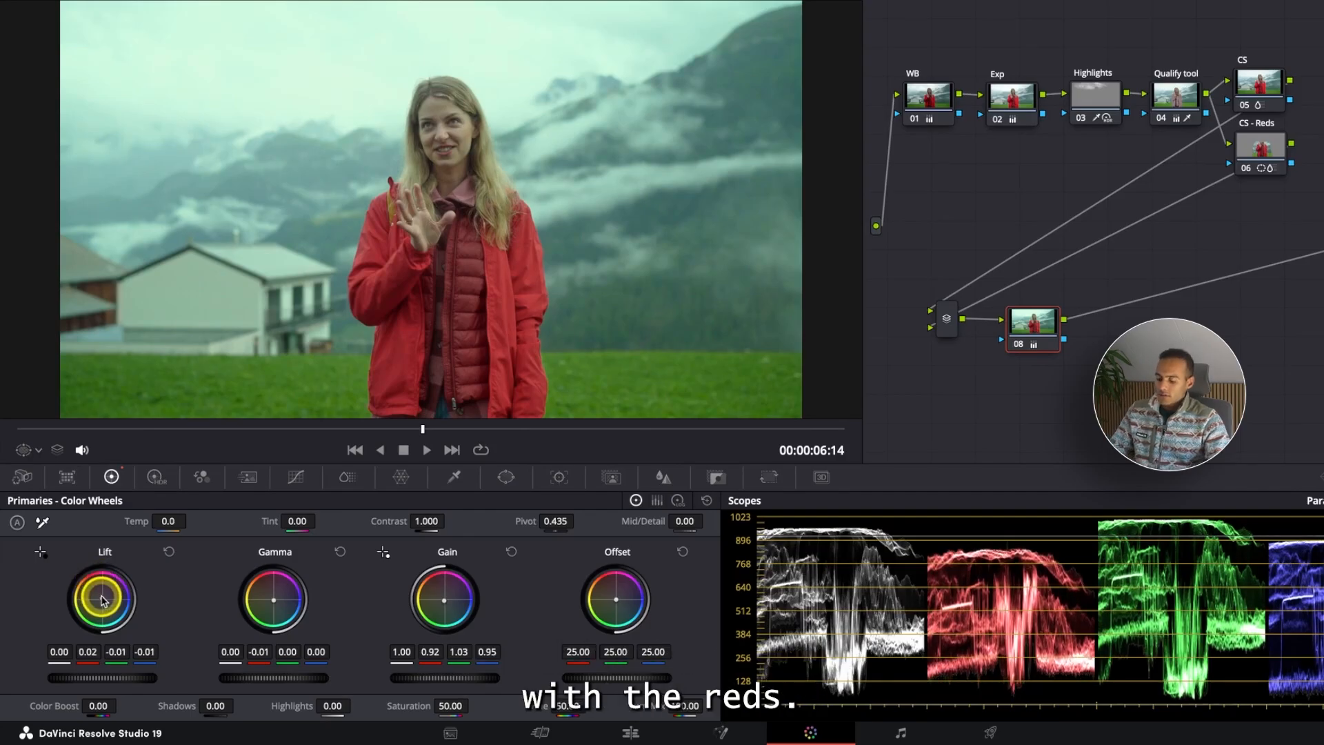
- Compare the graded clip against the ungraded version in full screen, toggling the grade off and on
key(ctrl+f)
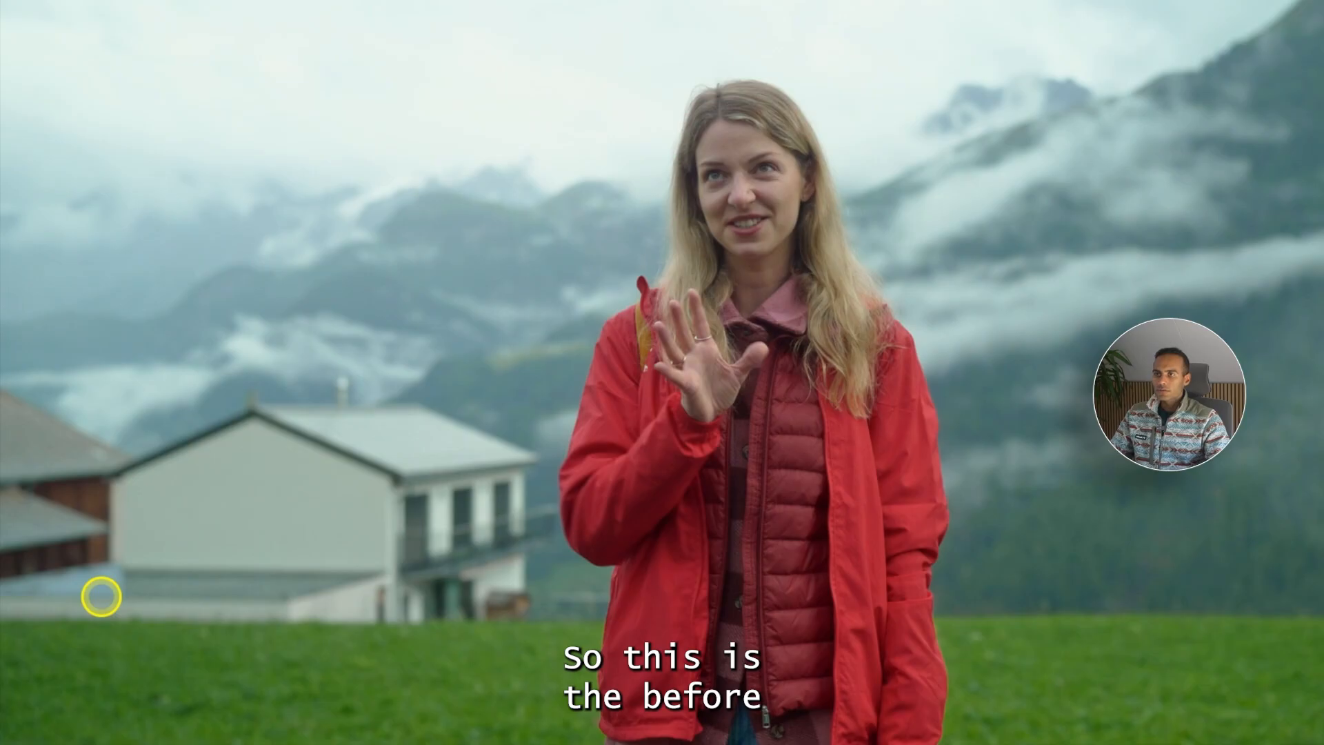
key(ctrl+d)
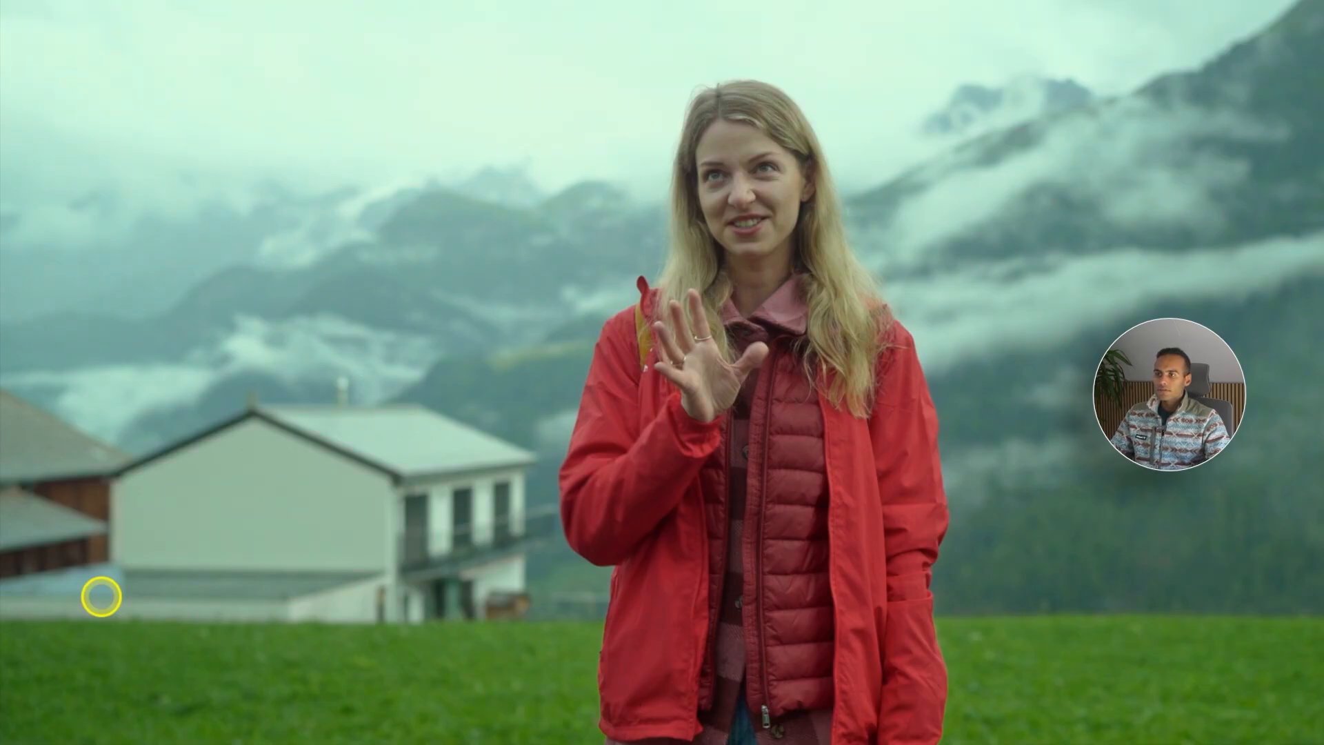
key(ctrl+d)
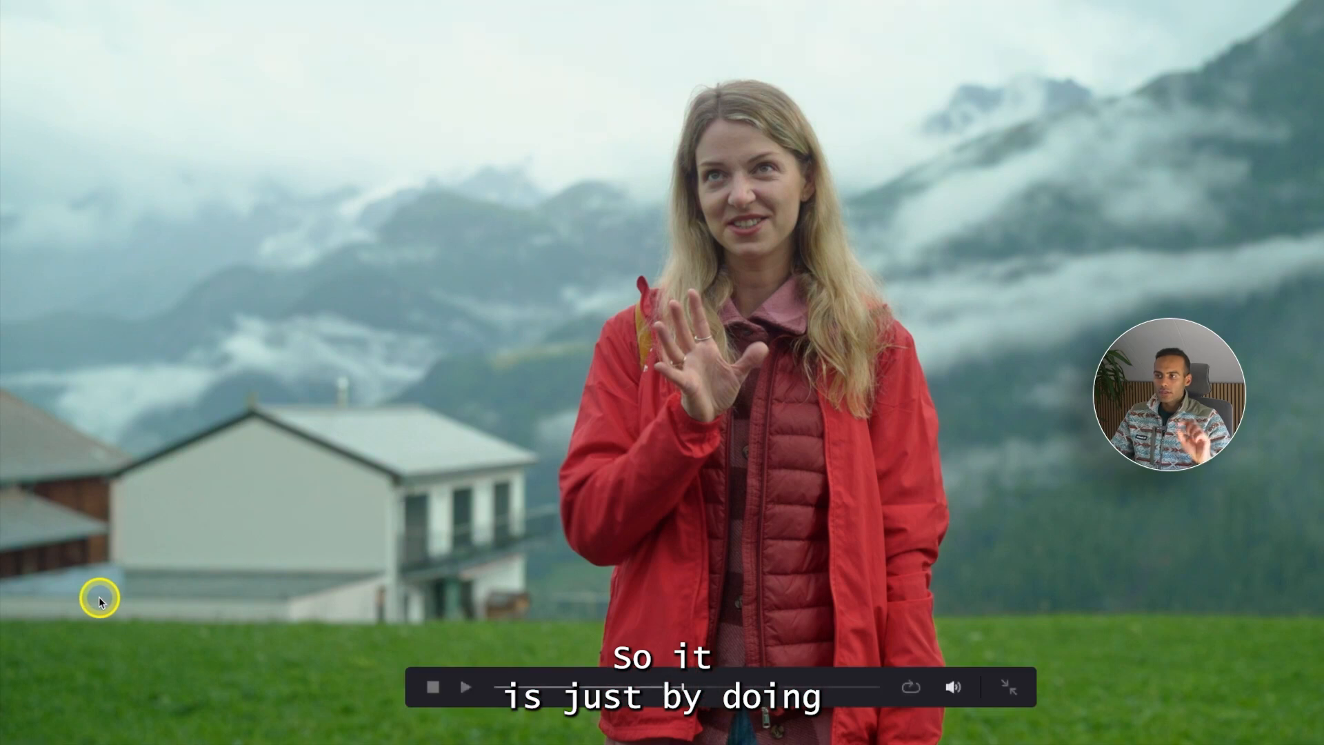
key(Escape)
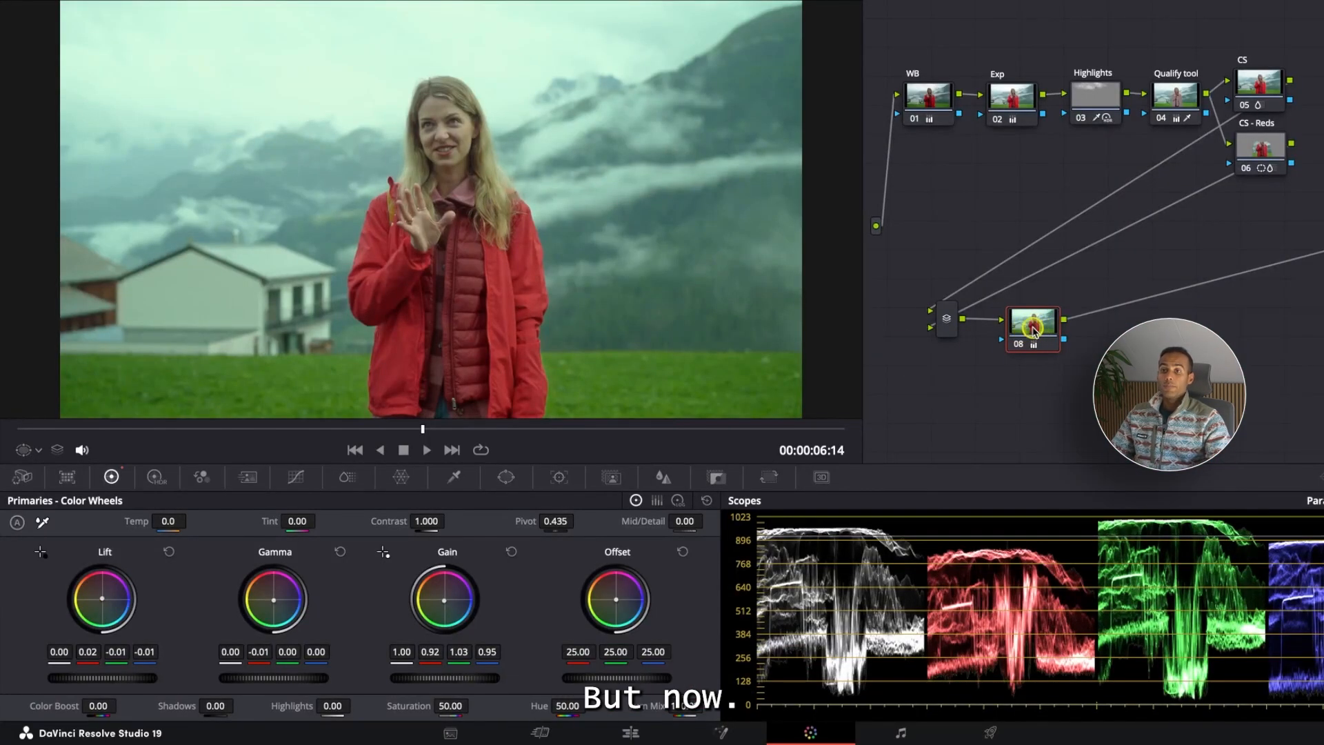
- Label node 08 as "Color look" and nudge its position
click(1032, 319)
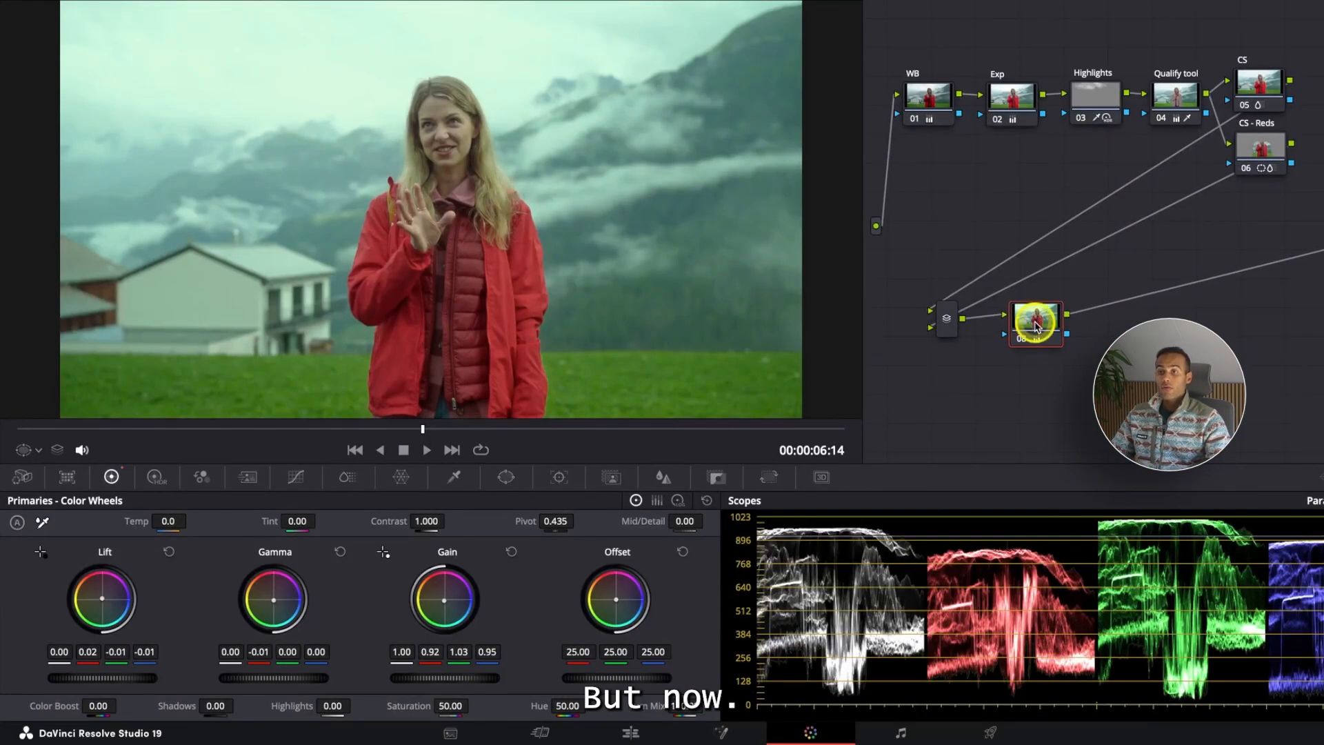
right_click(1043, 293)
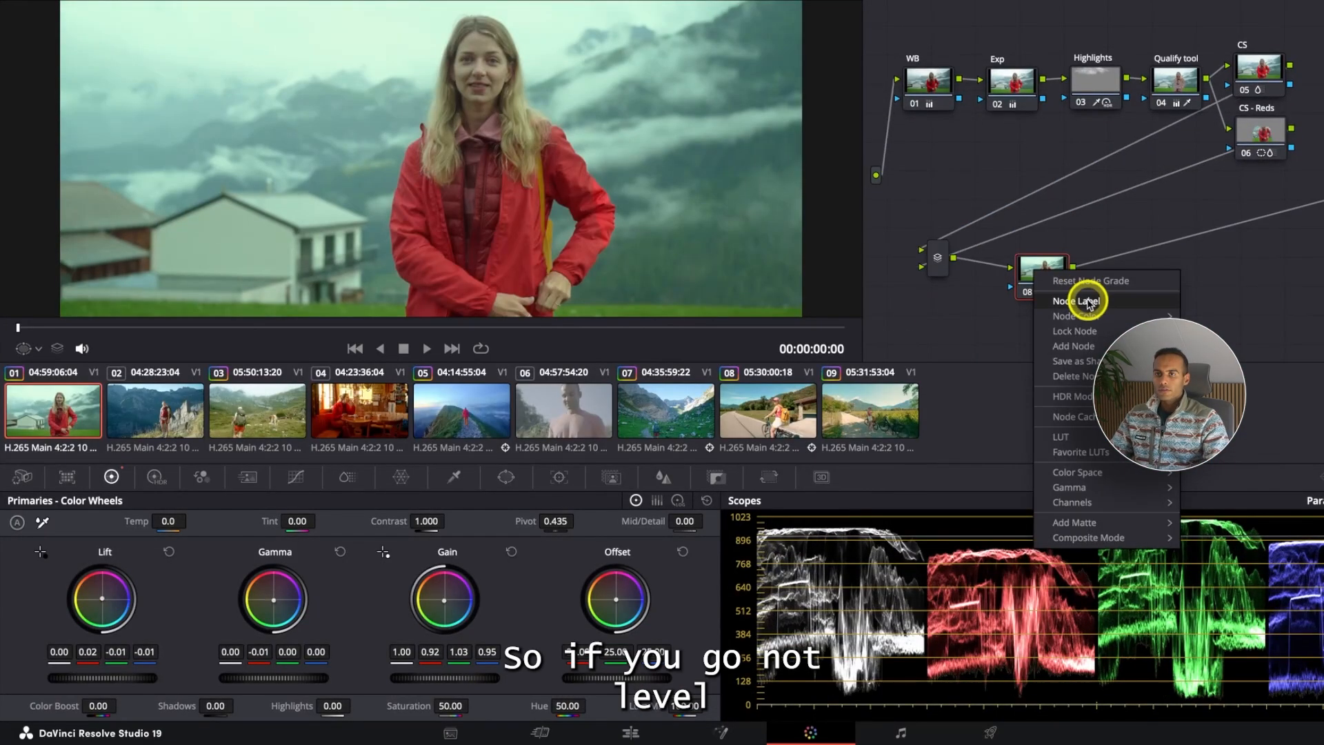
click(1088, 303)
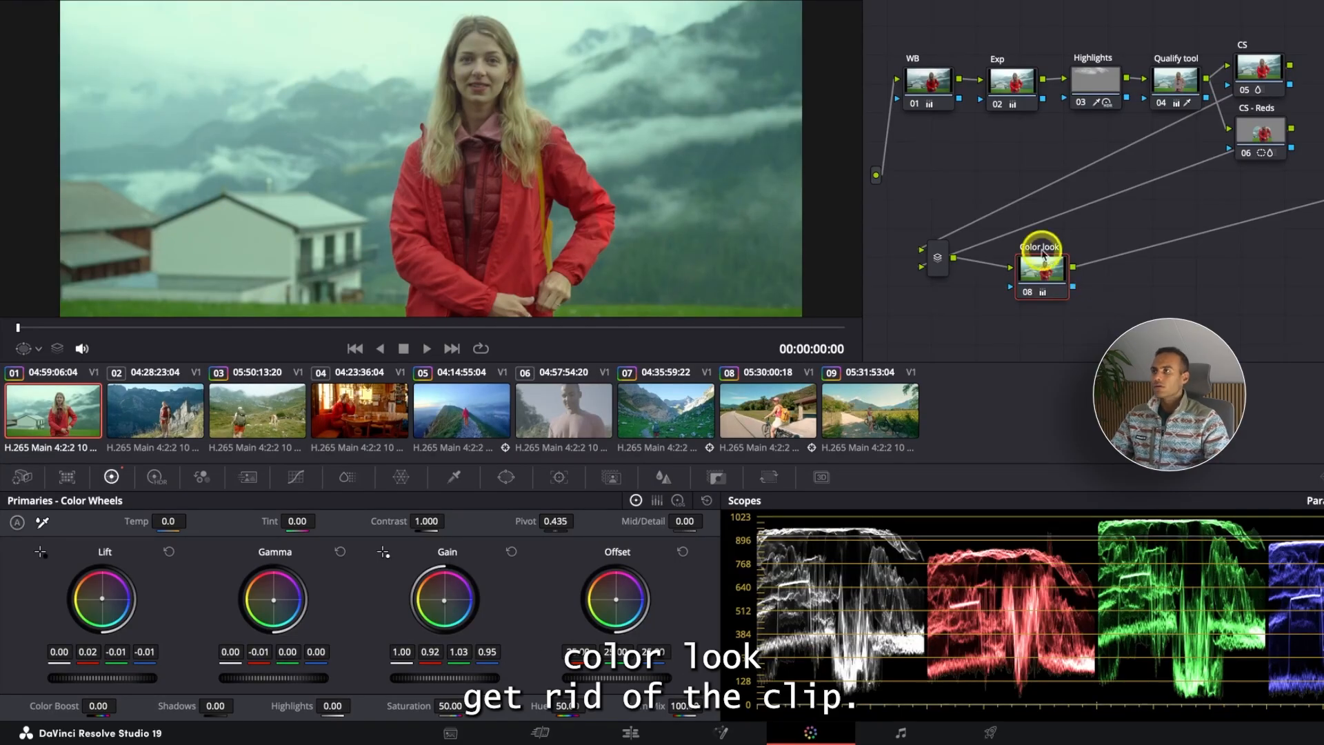
click(276, 2)
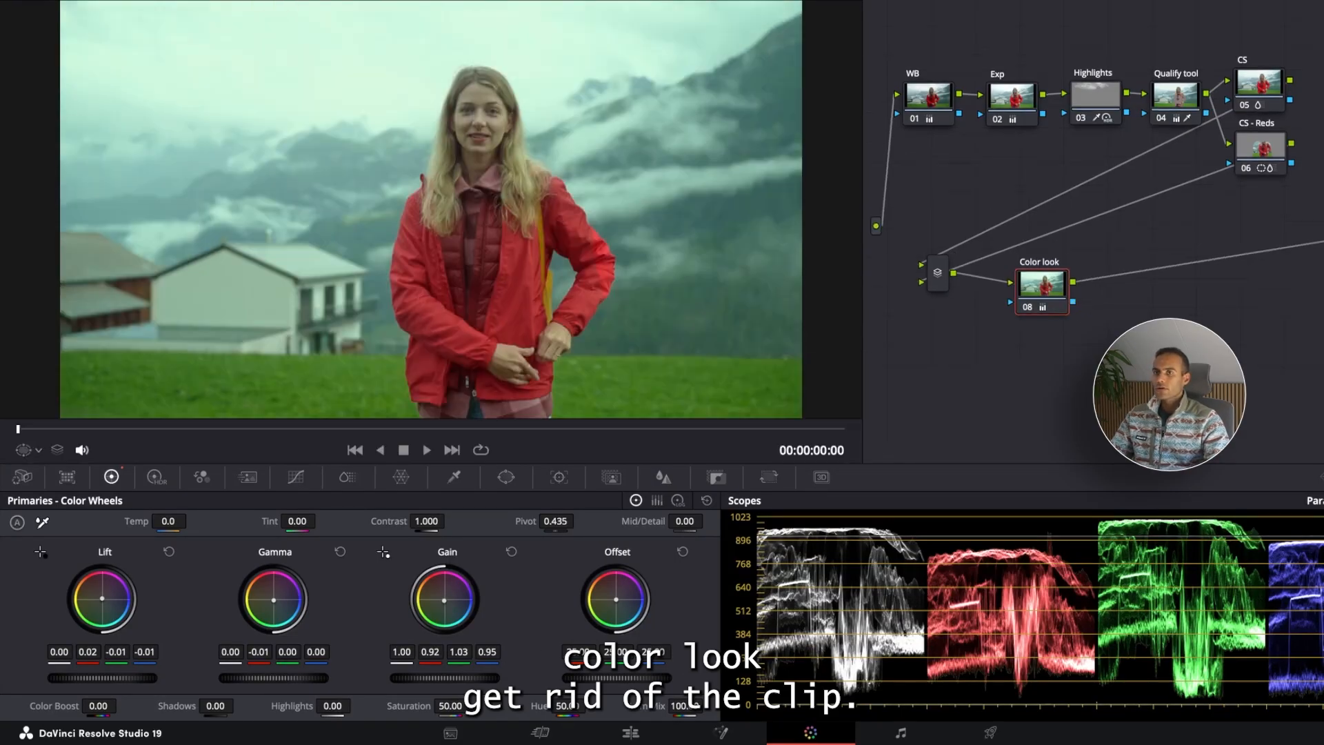
drag(1027, 290, 1053, 285)
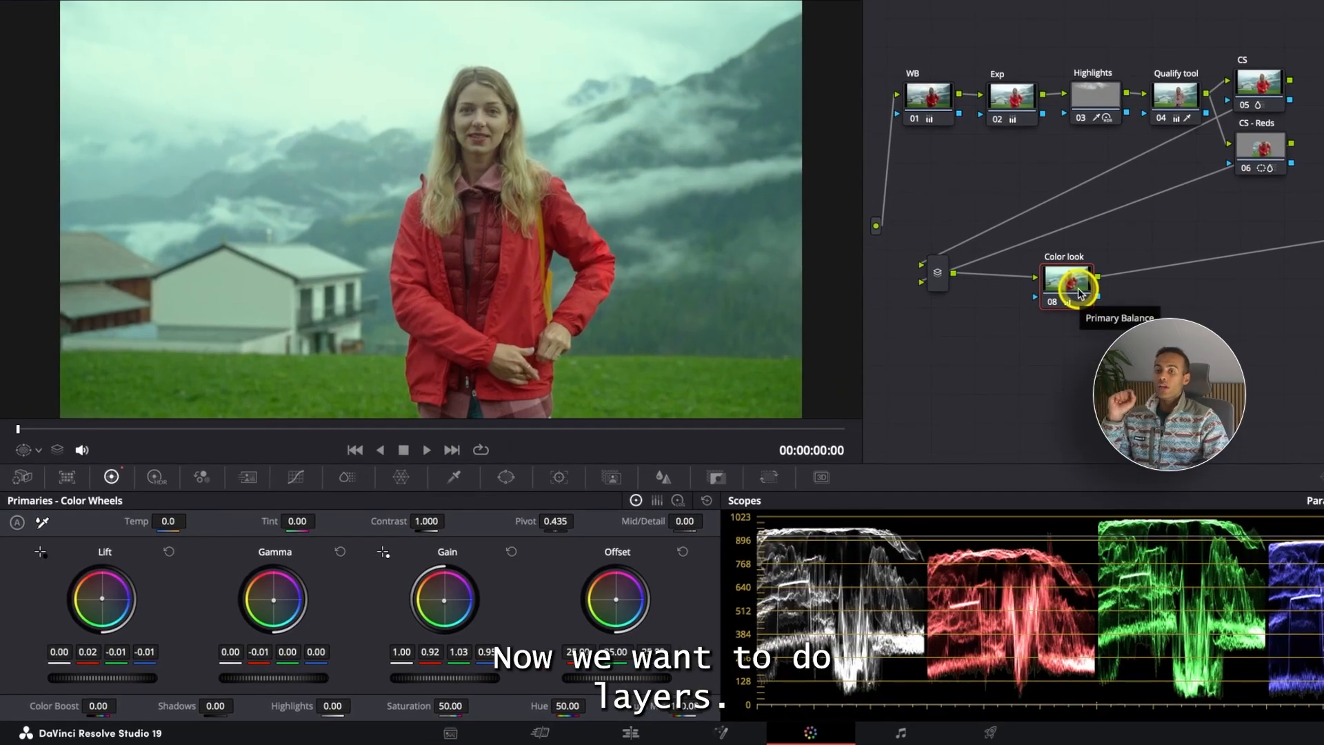
- Add a layer node 09 to the Color look node and arrange the layer mixer and nodes
right_click(1077, 291)
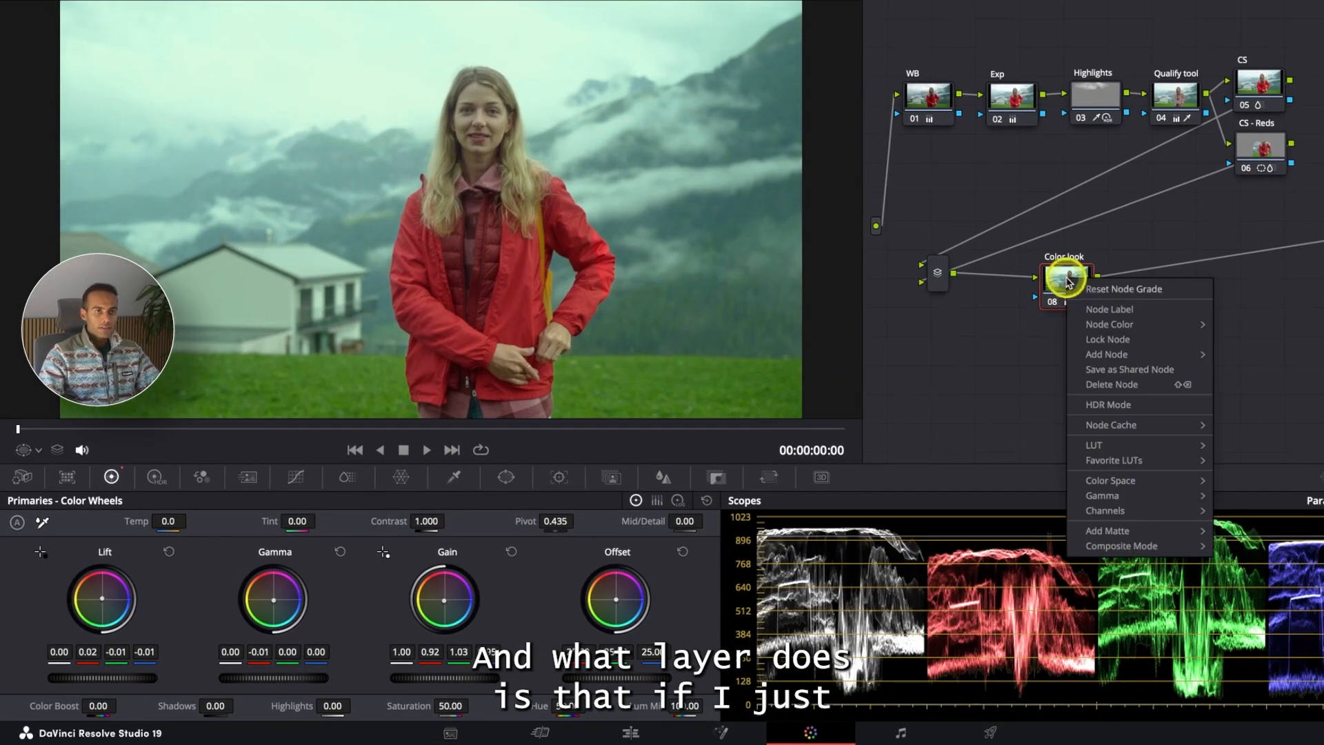
mouse_move(1140, 352)
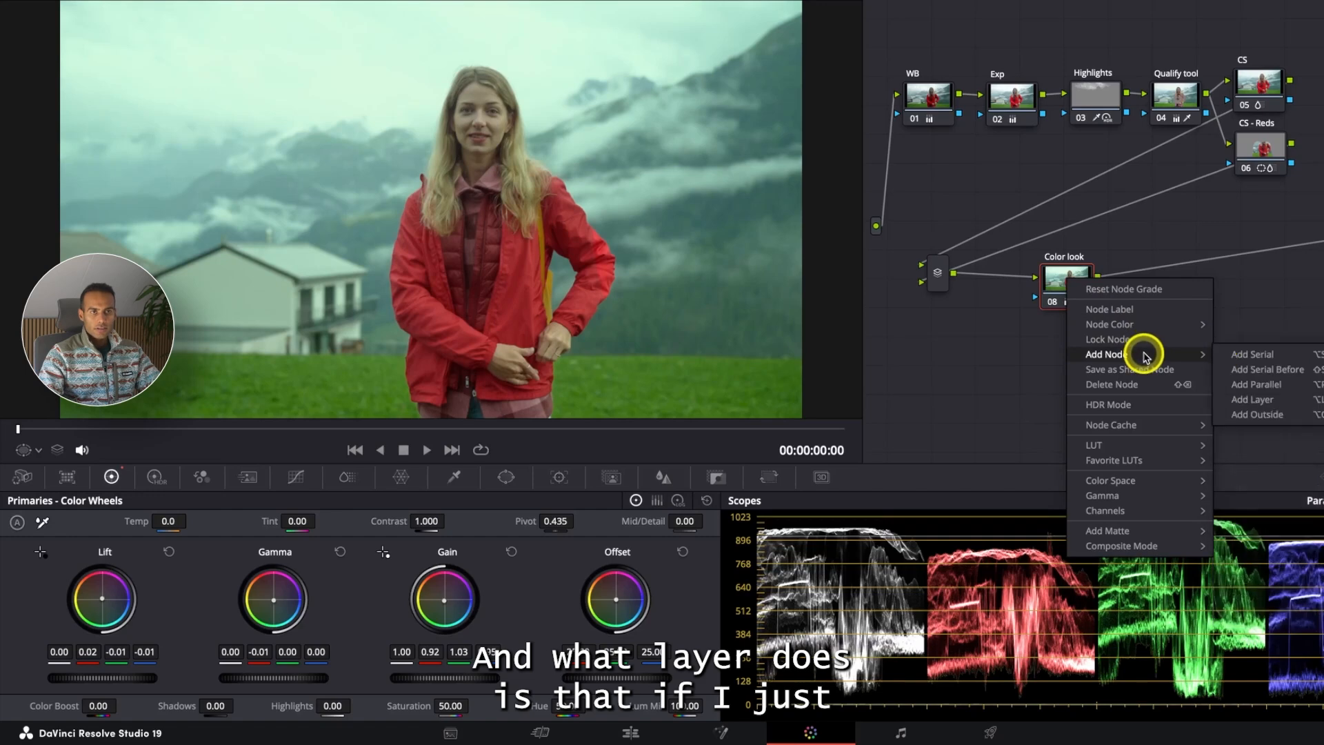
click(1265, 404)
drag(1153, 281, 1174, 304)
drag(1055, 335, 1061, 337)
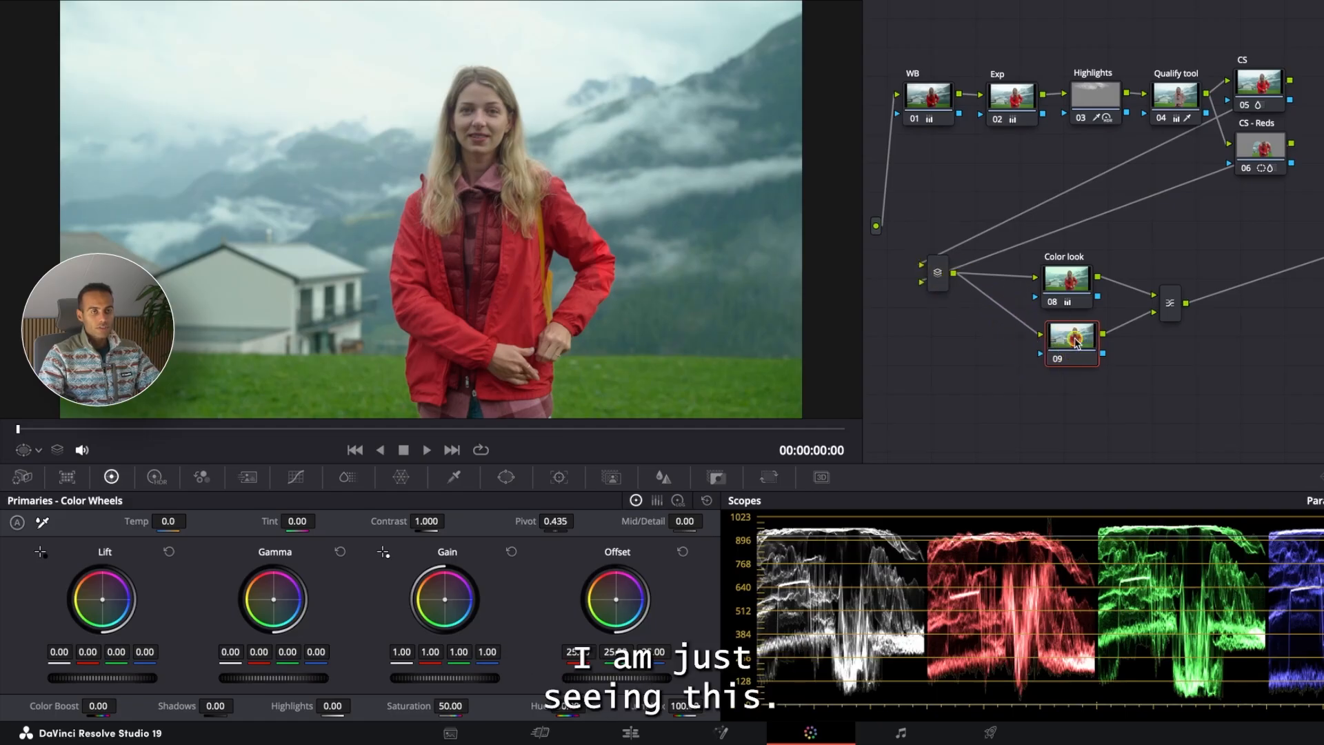
- Disable and re-enable layer node 09 to compare its effect, nudging both layer nodes
click(1065, 279)
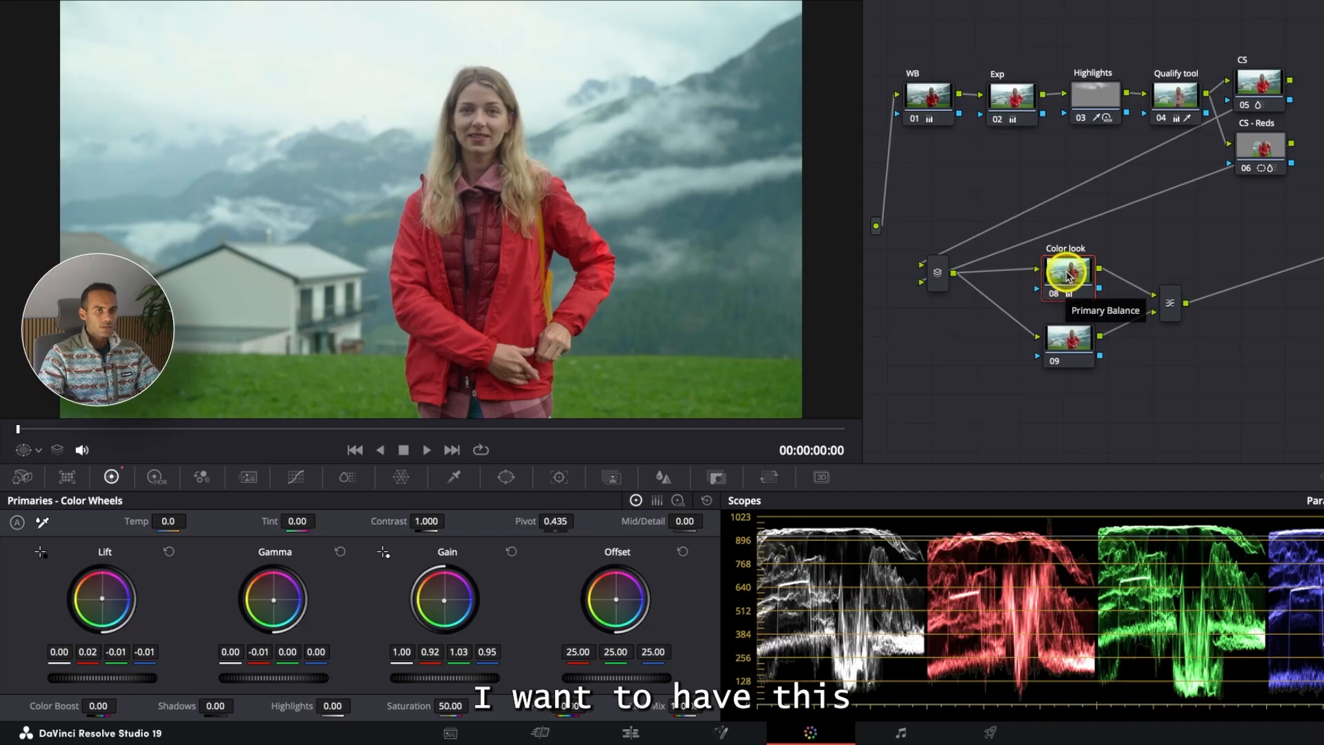
click(1071, 345)
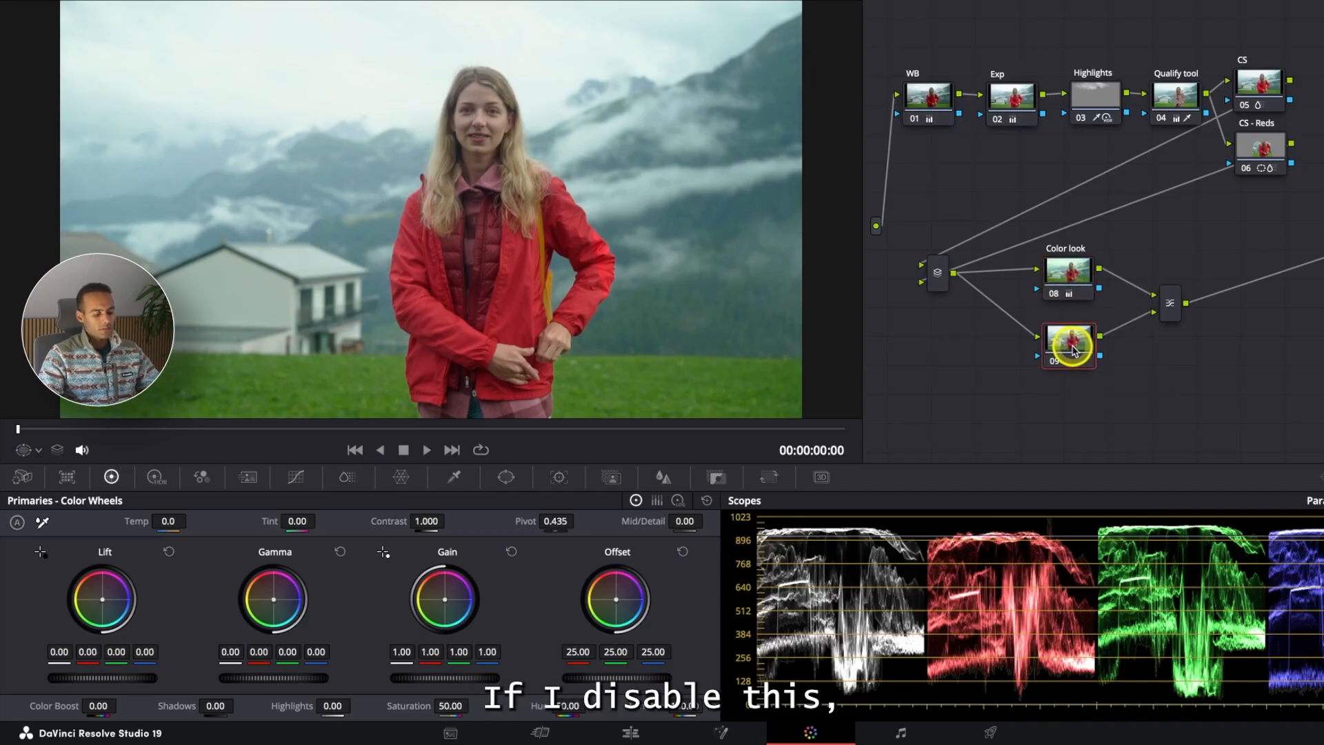
key(ctrl+d)
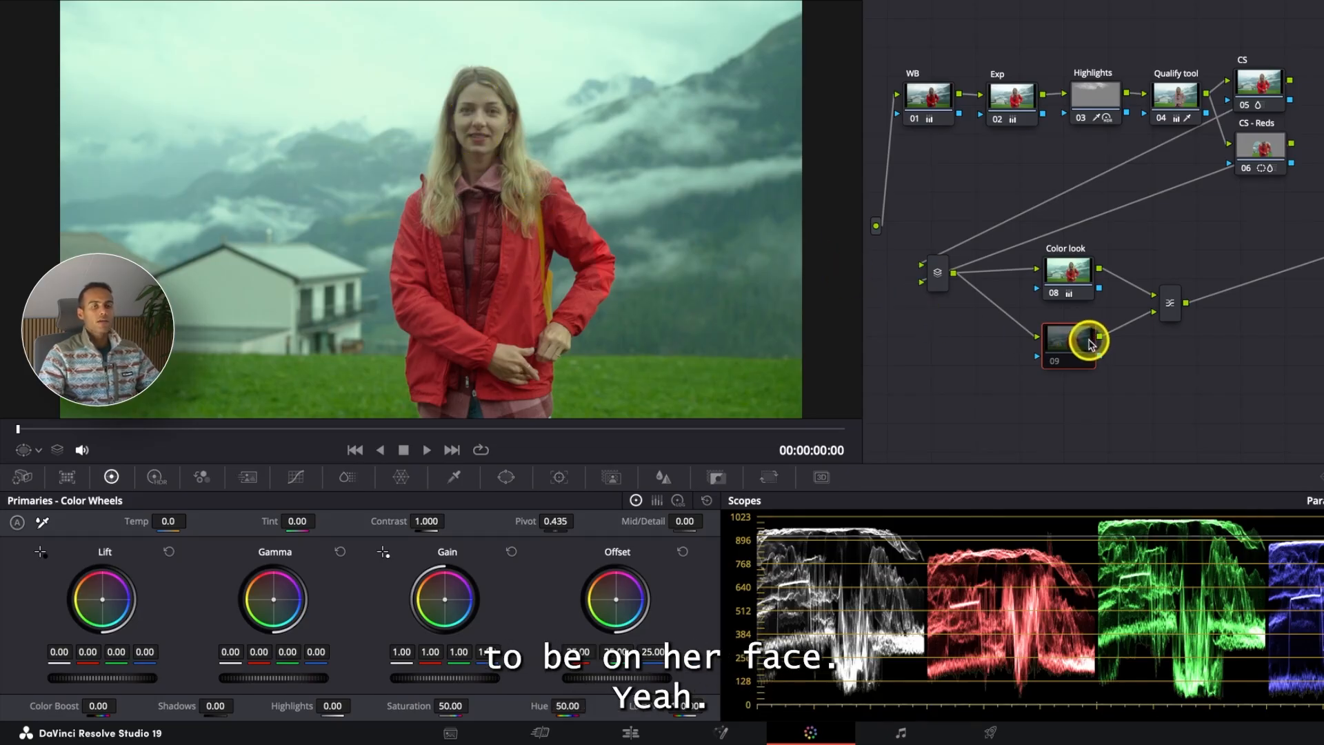
key(super+d)
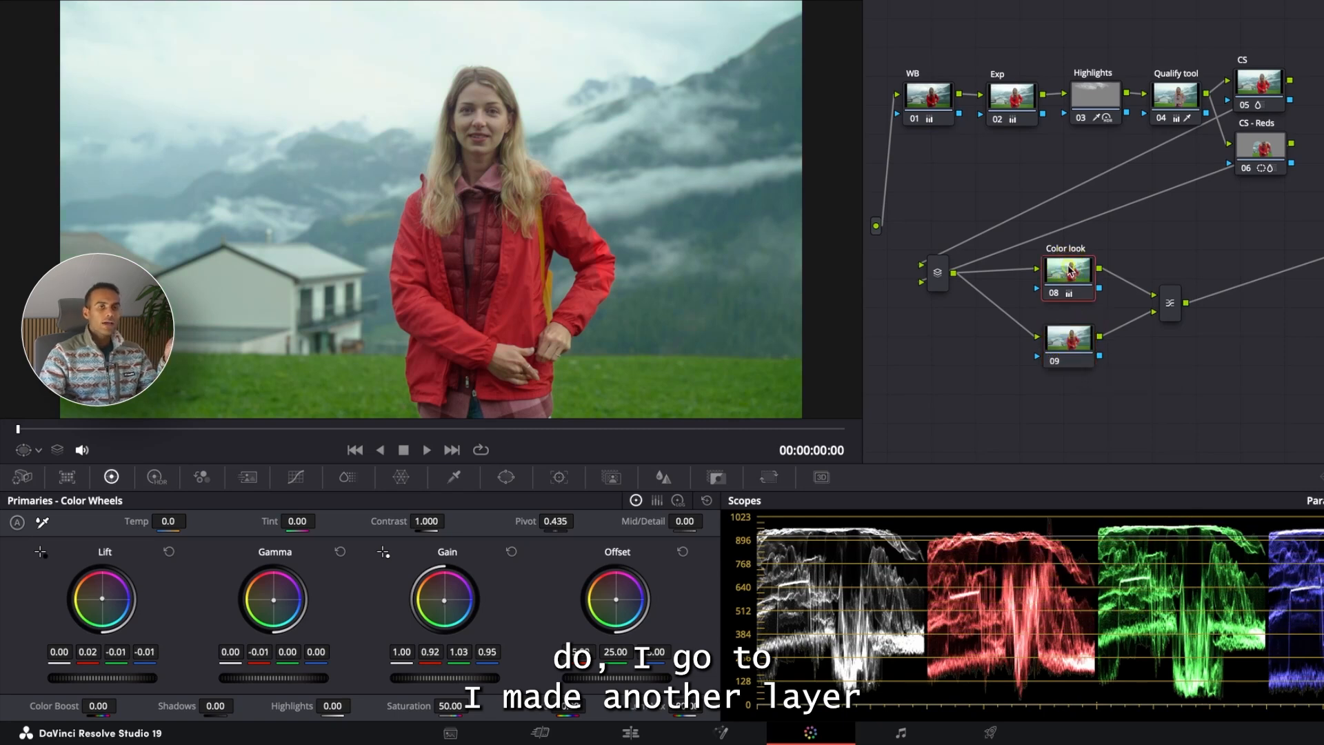
drag(1068, 276, 1073, 281)
drag(1065, 355, 1069, 349)
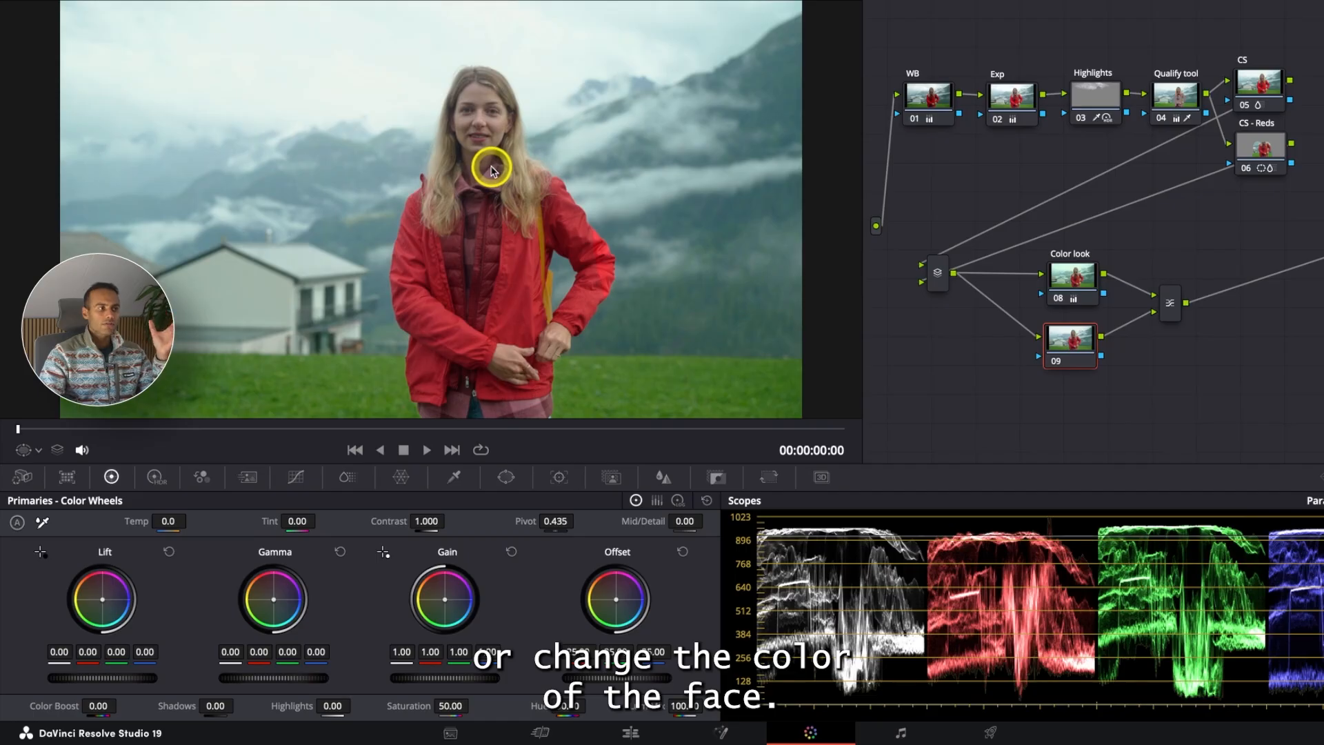
- On node 09, sample the woman's face with the Qualifier eyedropper and turn on the highlight view
click(455, 483)
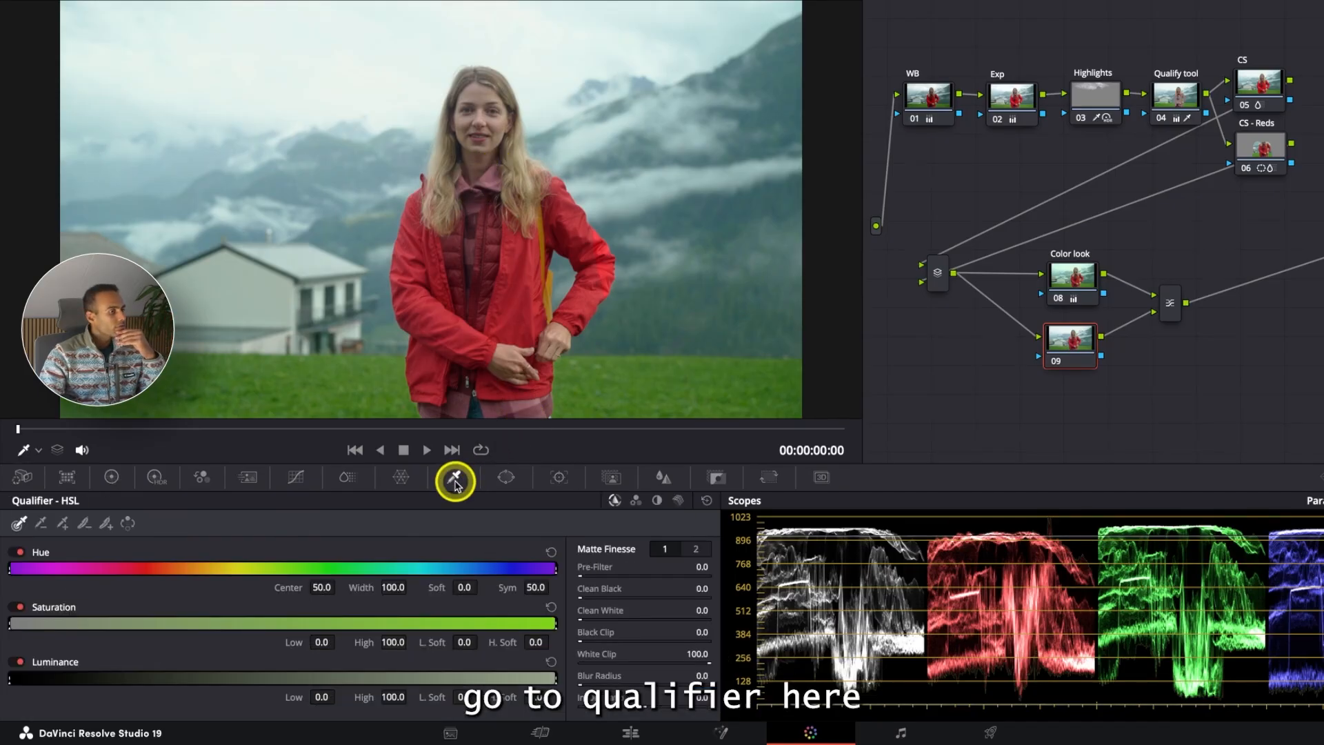
click(487, 89)
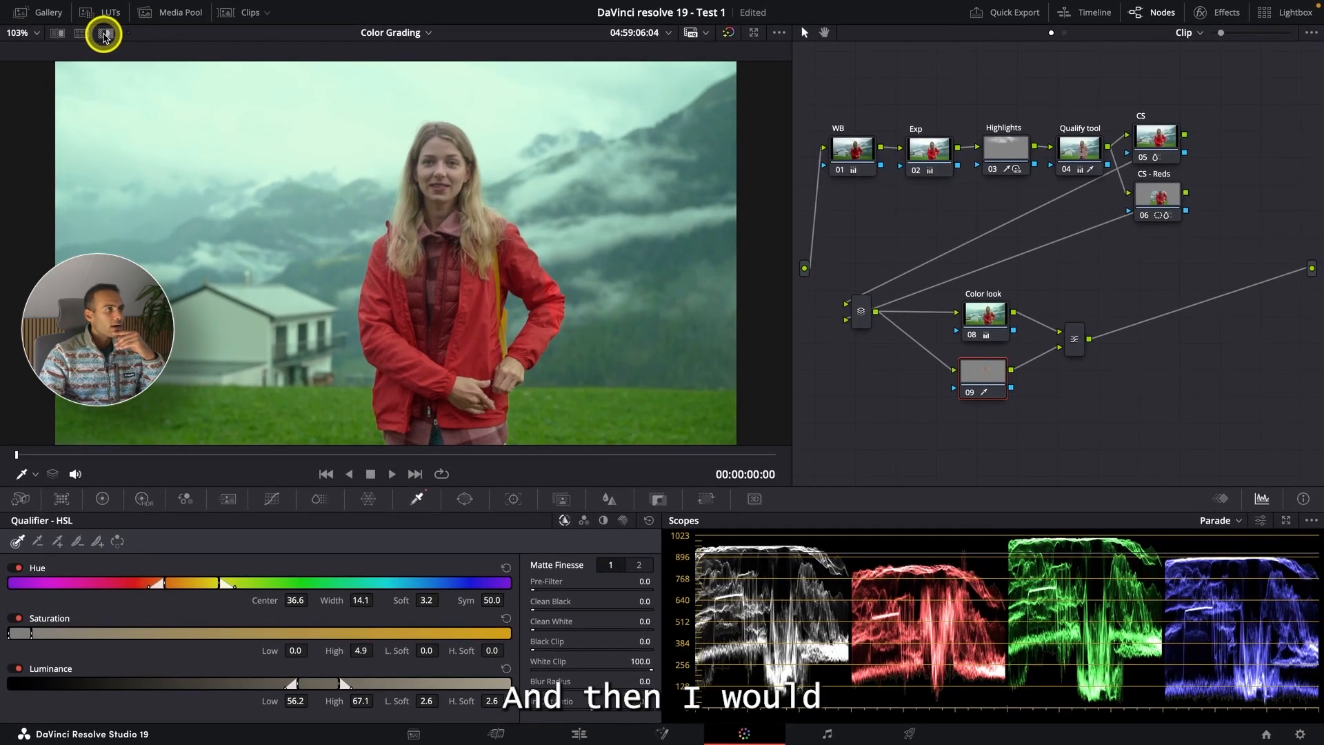
click(104, 34)
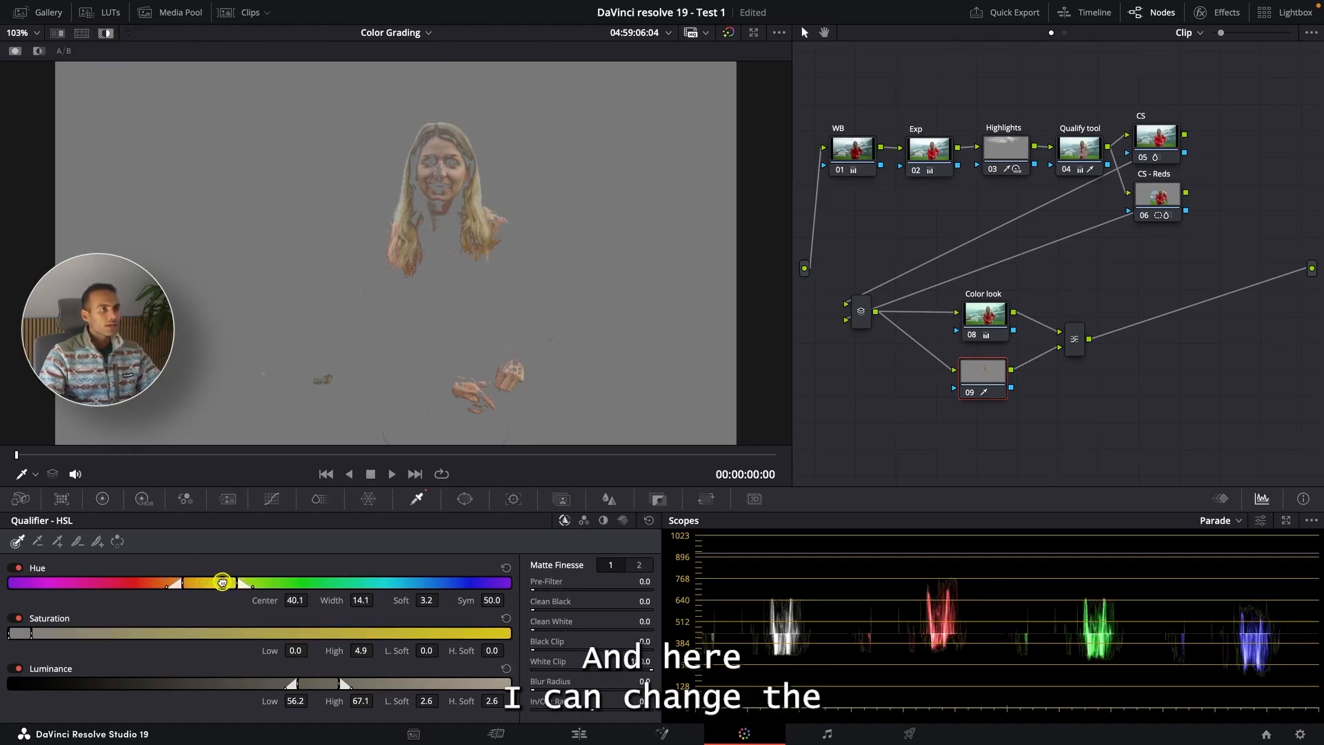
- Refine the face qualifier: hue center 32.5, saturation high 4.5, luminance low 58.3 and high 66.7
drag(204, 582, 183, 582)
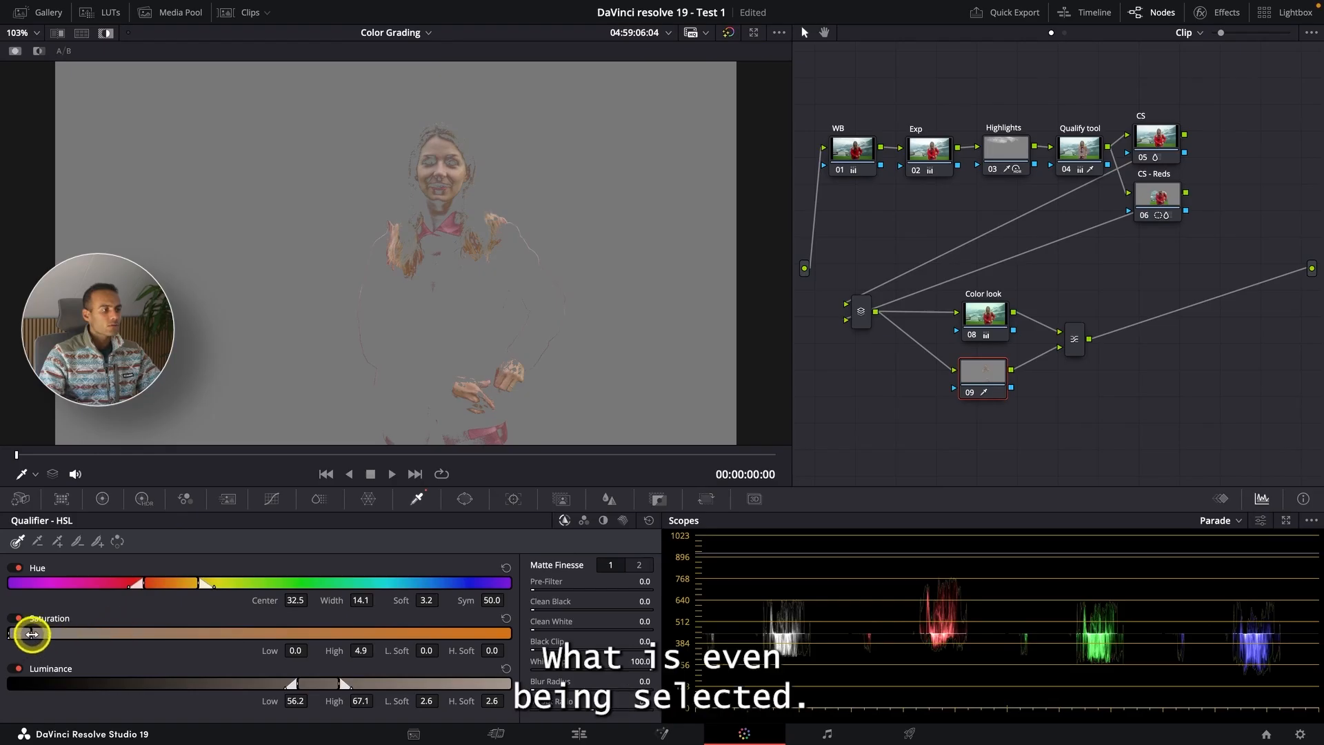
mouse_move(30, 631)
mouse_down()
mouse_move(62, 631)
mouse_move(28, 633)
mouse_up()
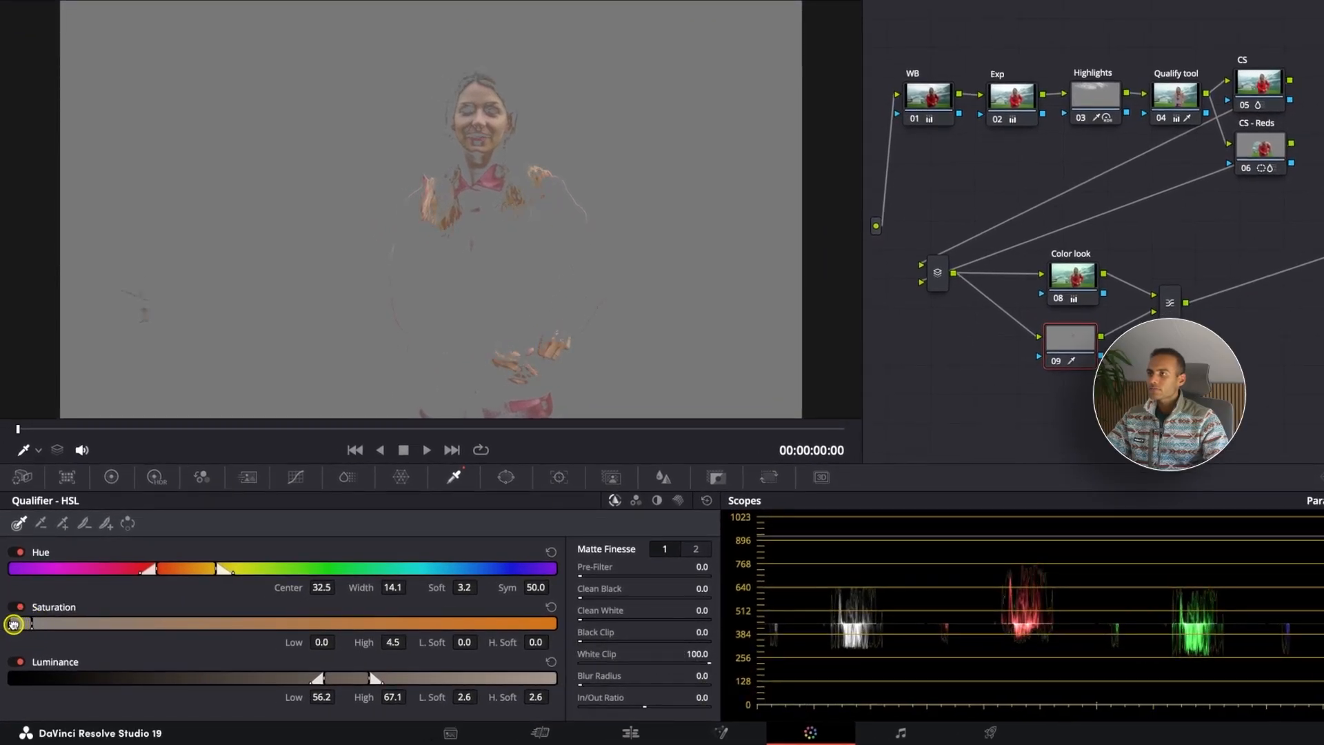
mouse_move(351, 682)
mouse_down()
mouse_move(316, 676)
mouse_move(343, 677)
mouse_up()
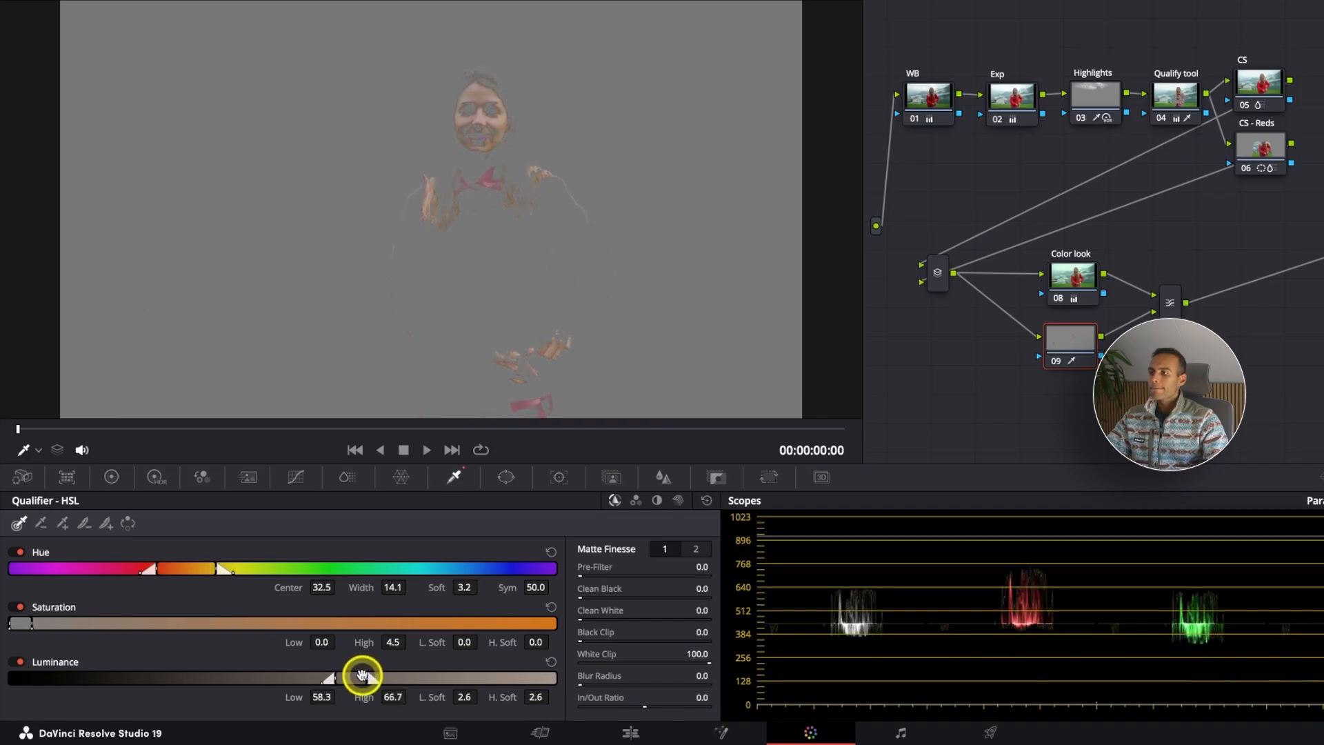
- Refine the face matte: luminance low 55.7 and high 79.1, Blur Radius 49.8, In/Out Ratio 66.8
mouse_move(415, 677)
mouse_down()
mouse_move(444, 676)
mouse_move(413, 678)
mouse_move(430, 672)
mouse_up()
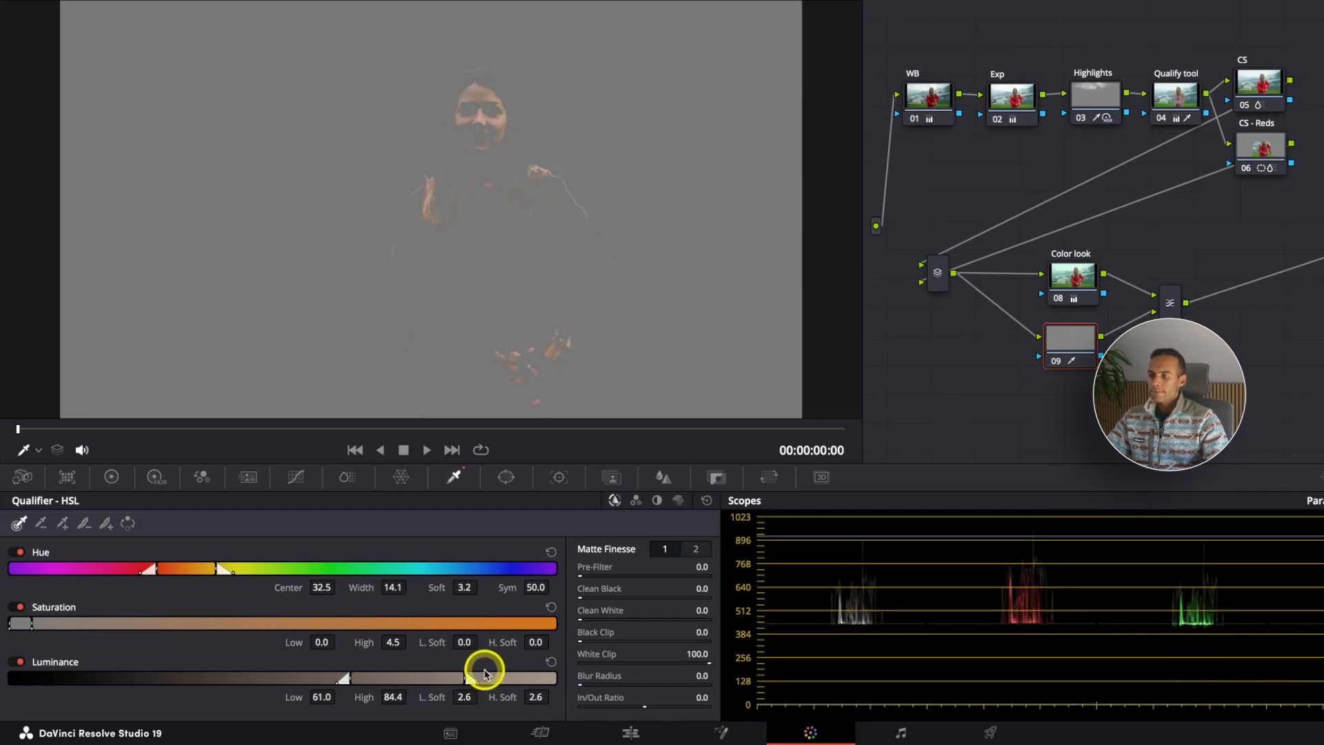
drag(700, 676, 1069, 665)
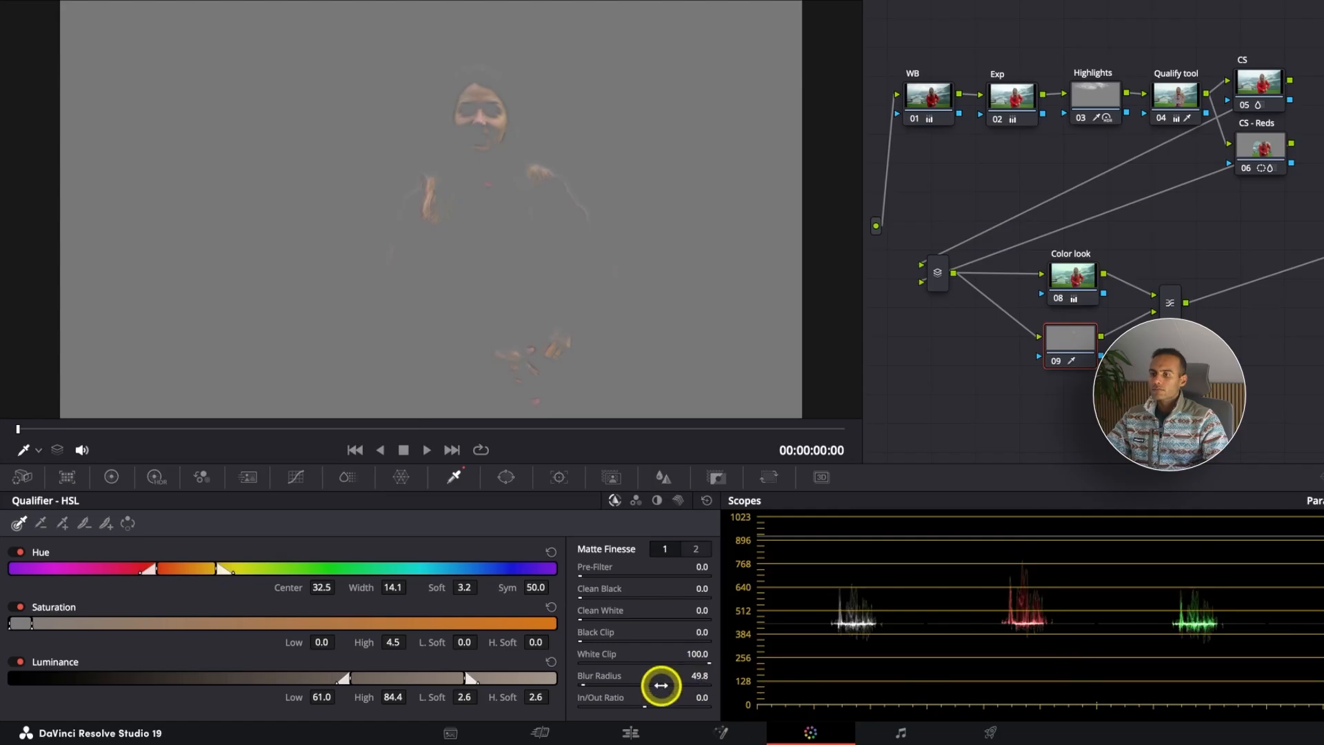
drag(702, 698, 930, 686)
drag(702, 698, 979, 680)
drag(424, 678, 395, 682)
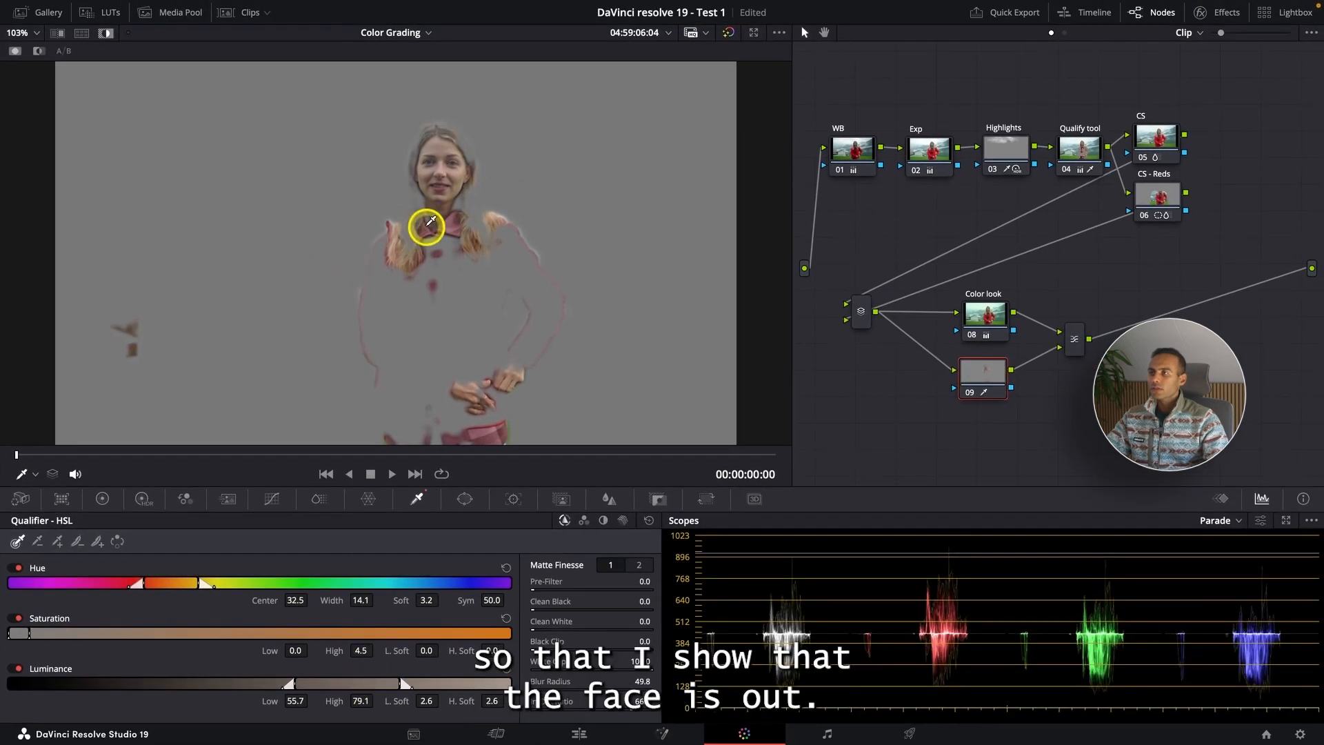
- Turn off the qualifier highlight and view the graded clip full screen
click(107, 35)
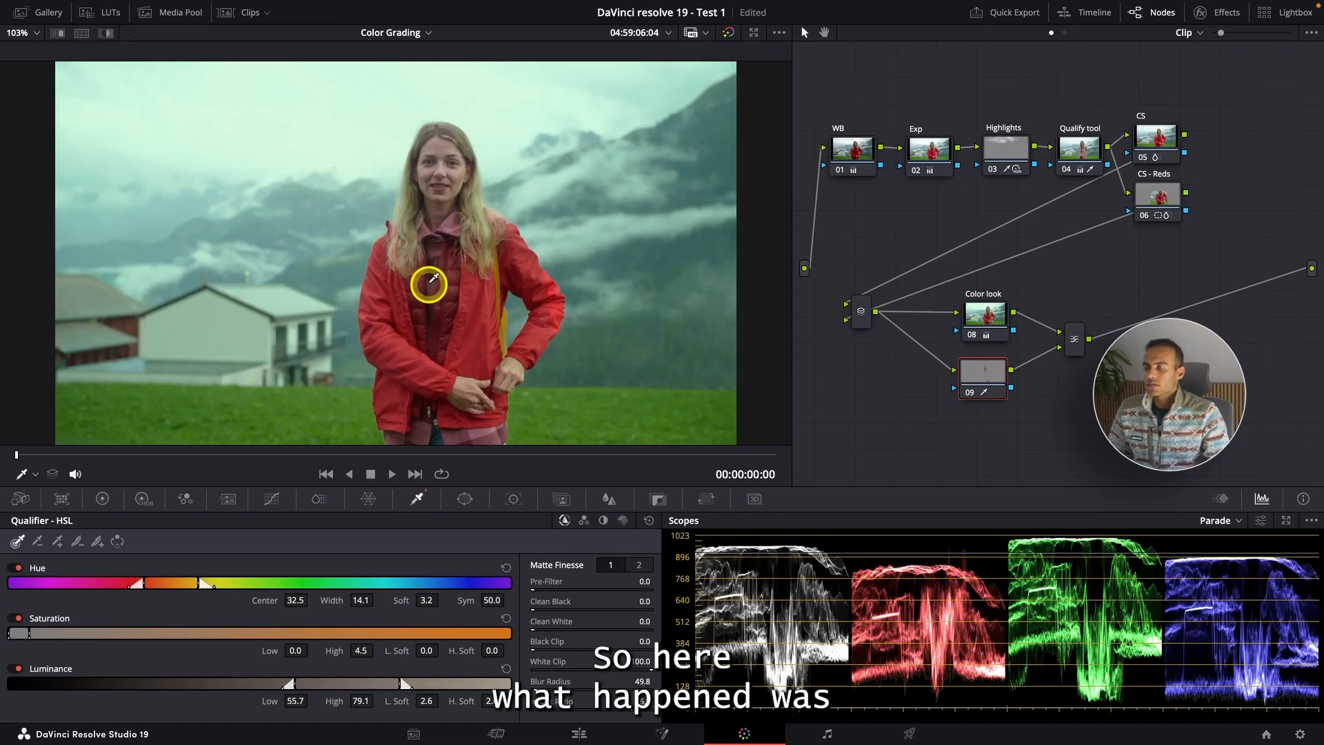
key(ctrl+f)
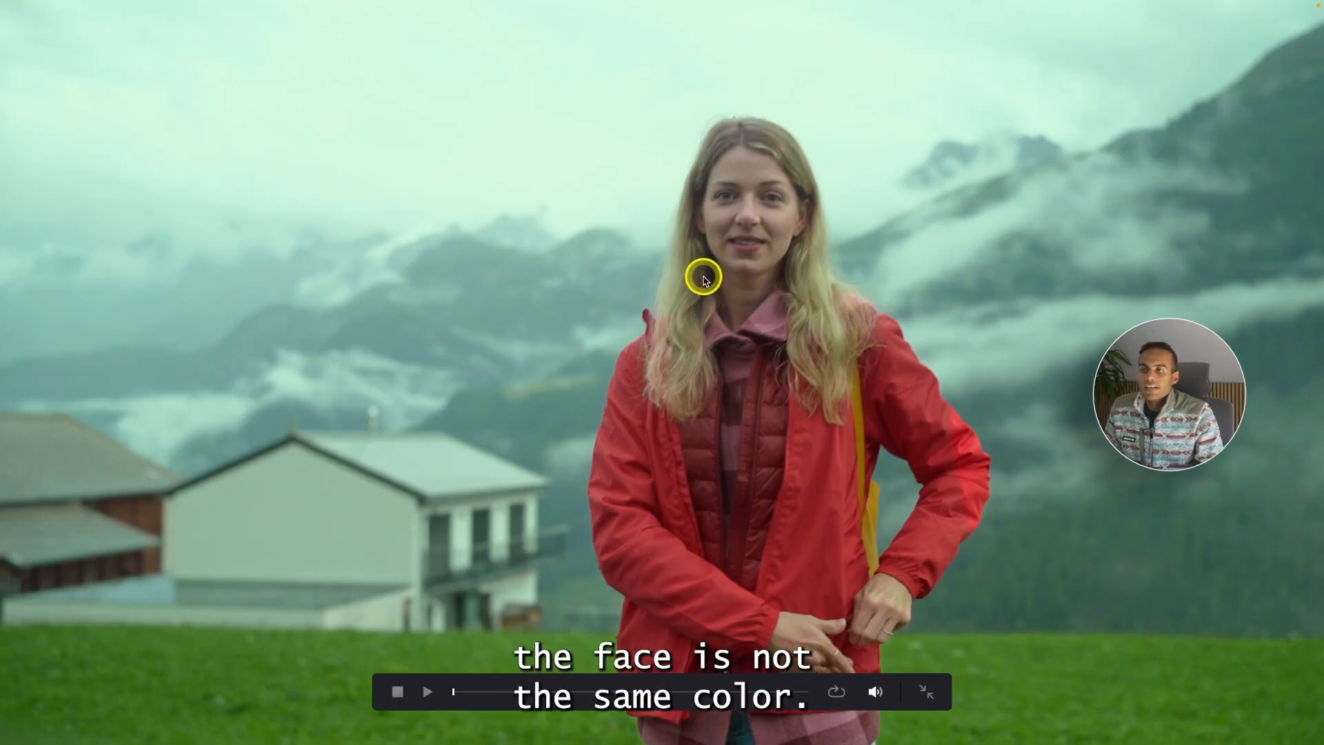
key(Escape)
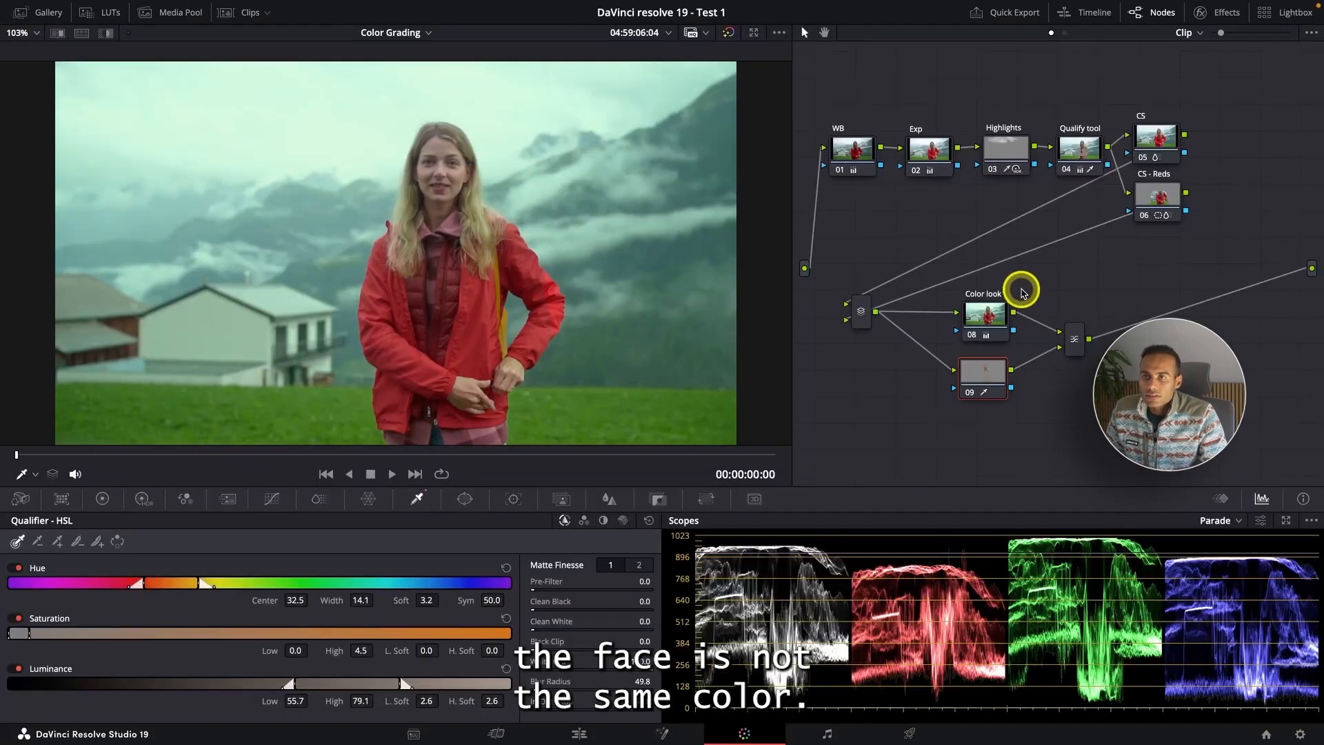
- Nudge the Color look node and layer node 09, then select the layer mixer to inspect it
click(1004, 315)
drag(1002, 317, 995, 319)
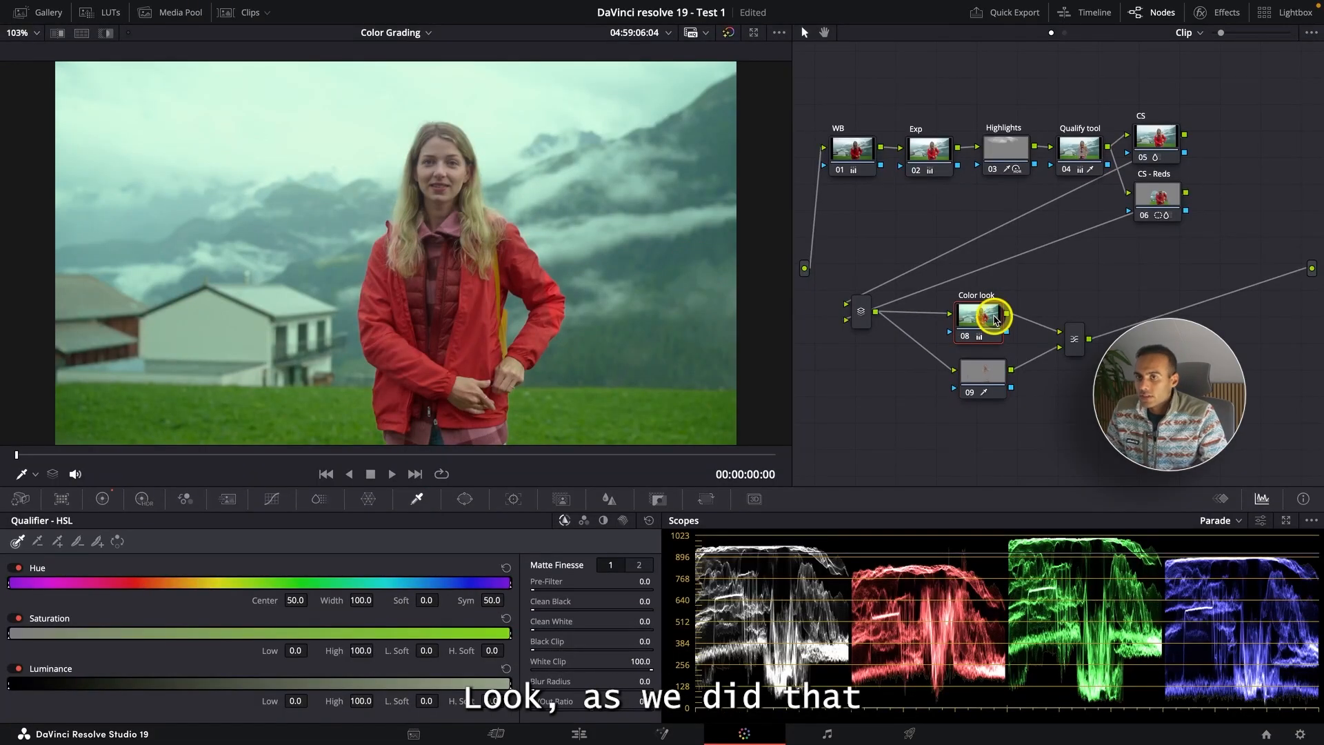
drag(1001, 372, 993, 374)
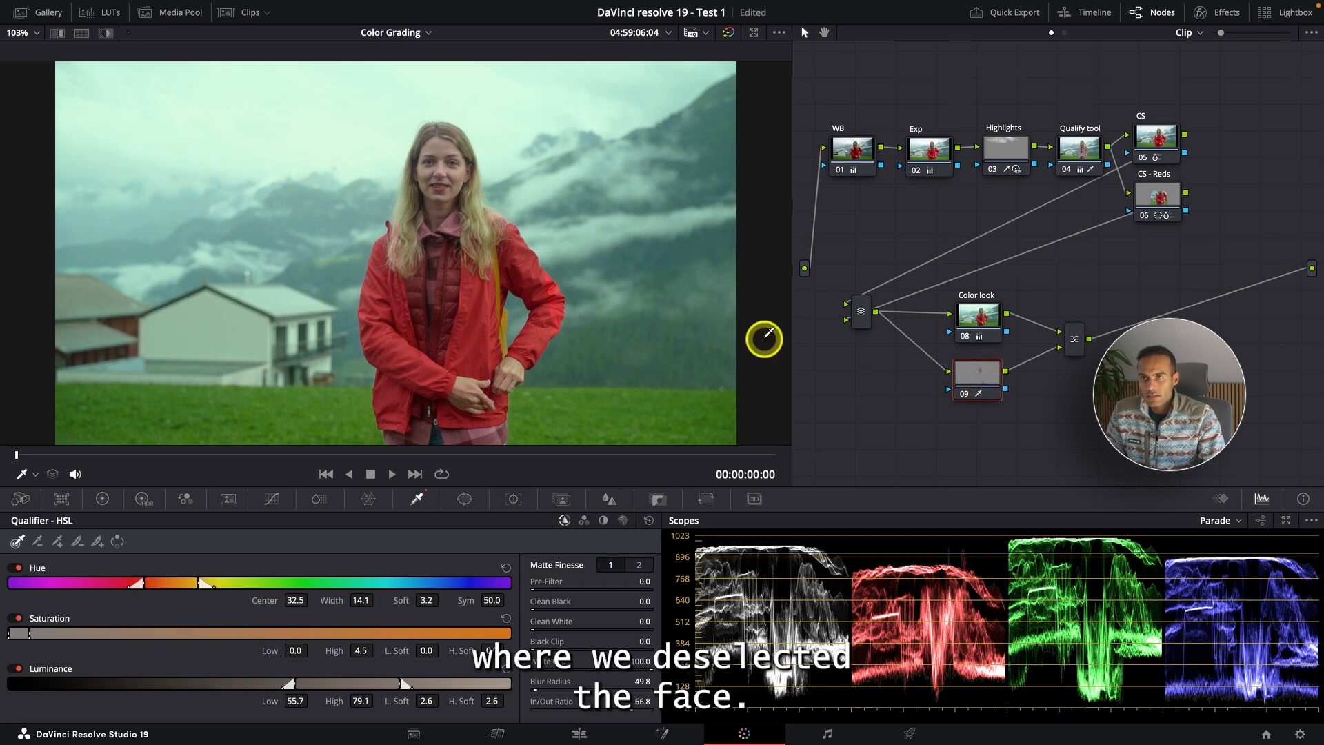
click(979, 316)
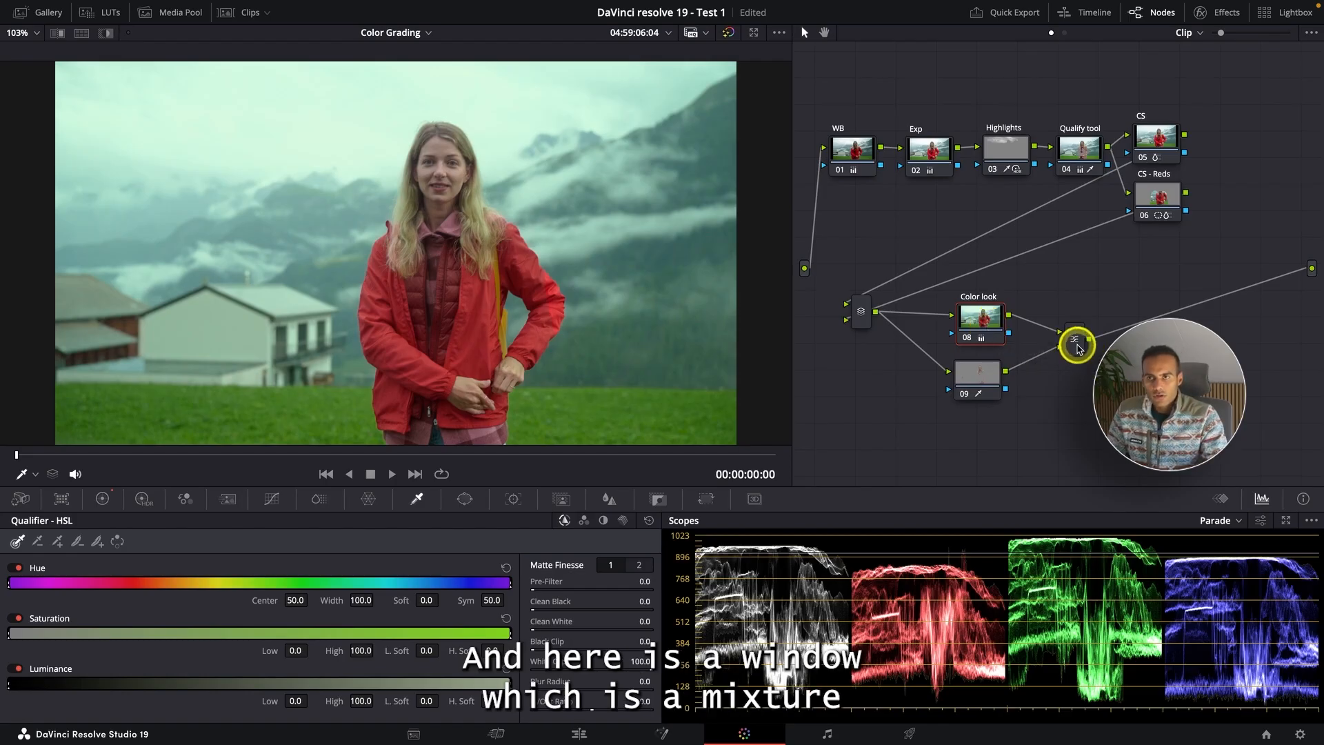
click(1076, 343)
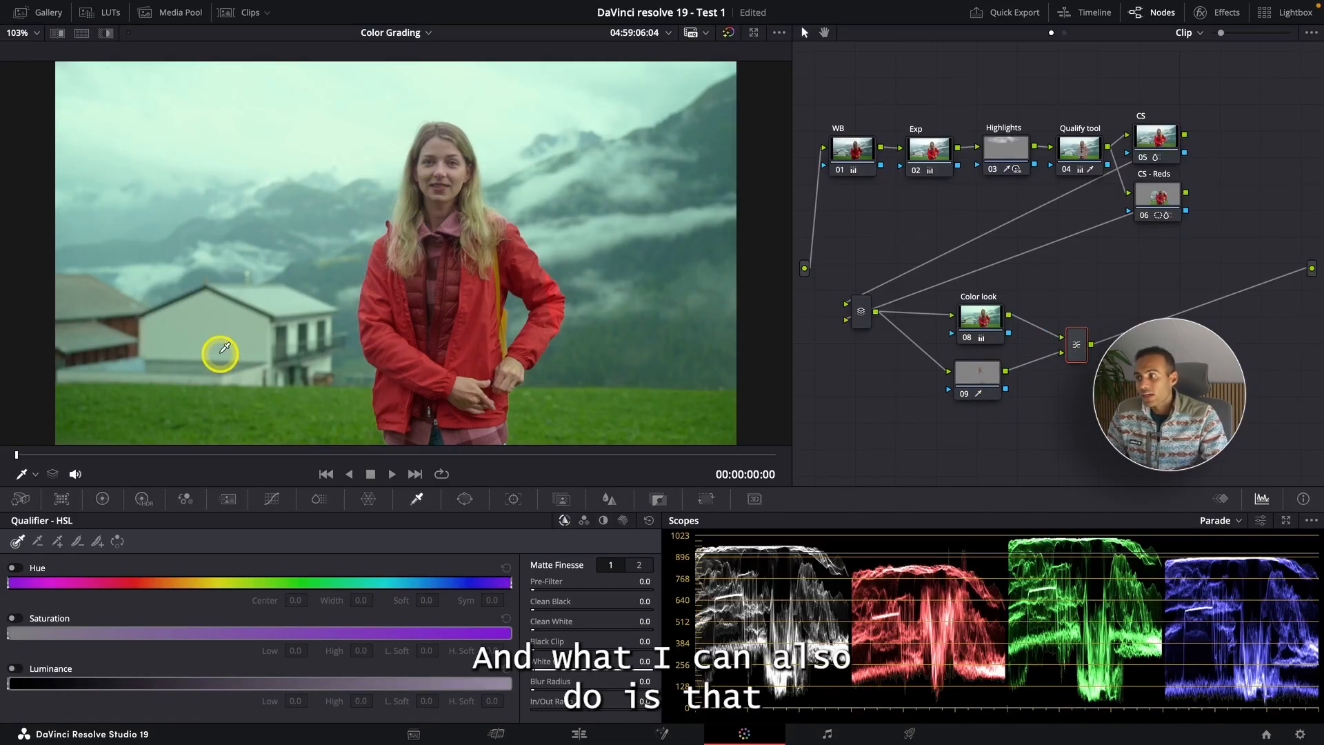
- Select layer node 09 and open its Key settings
click(102, 498)
scroll(434, 165, up, 3)
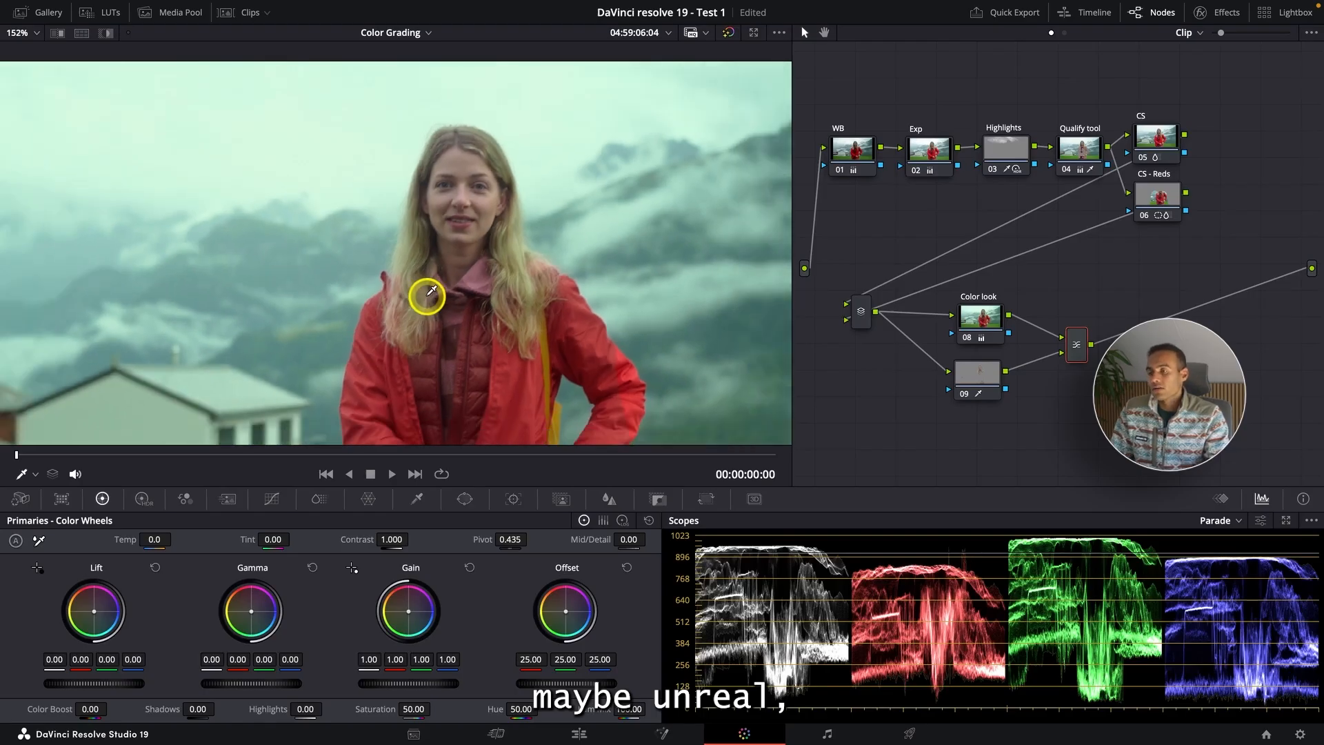
scroll(426, 297, down, 3)
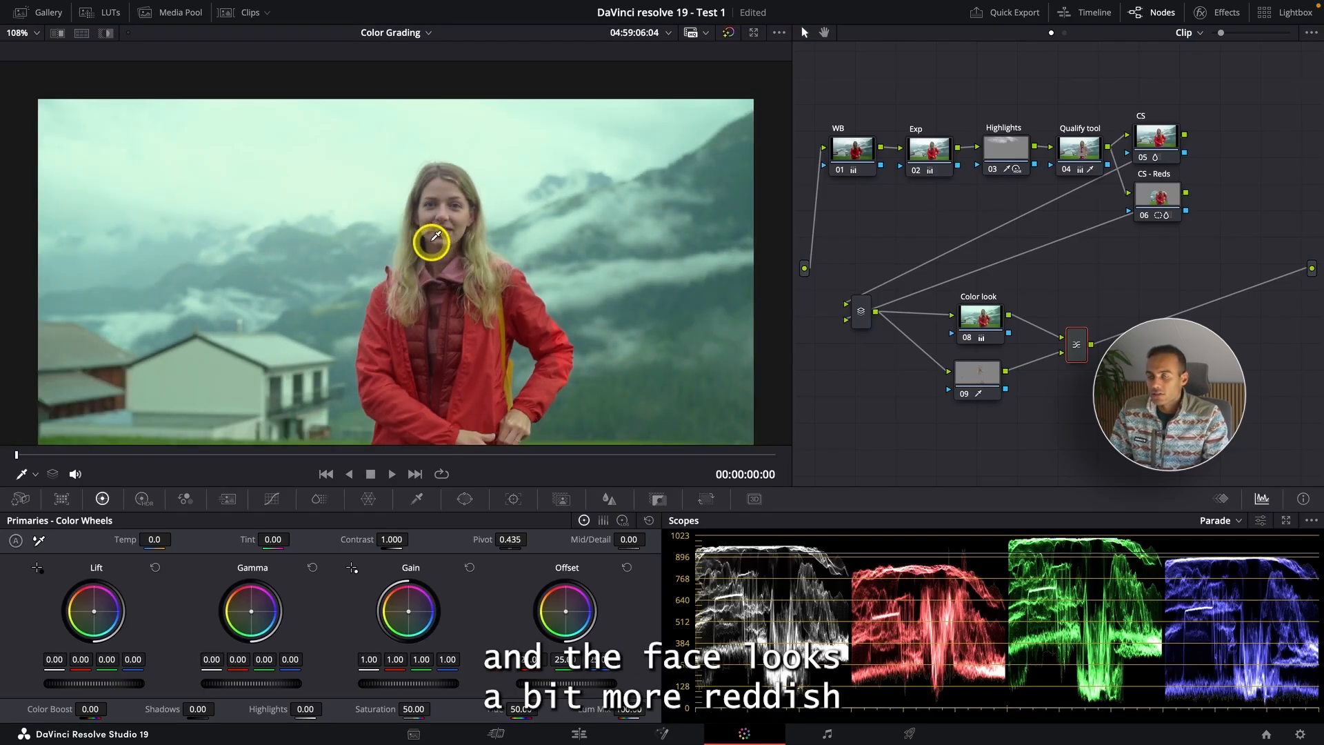
click(988, 381)
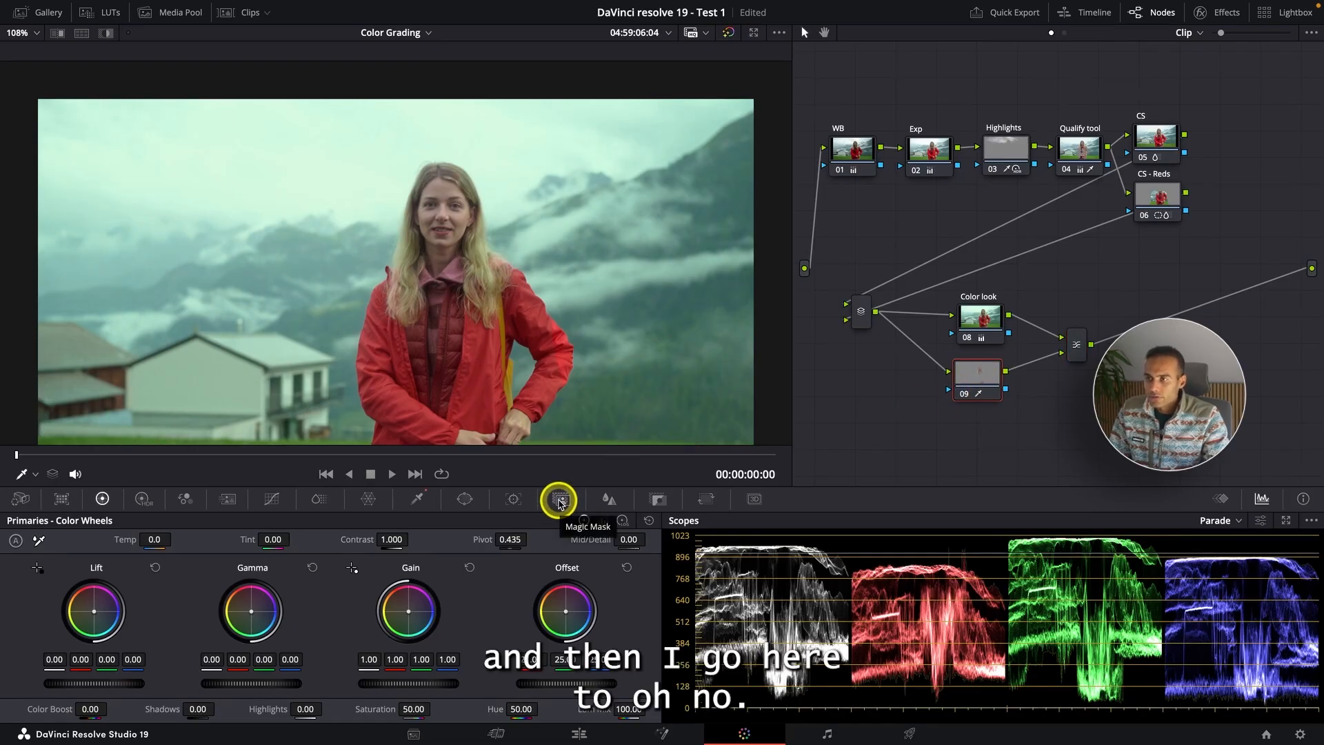
click(660, 501)
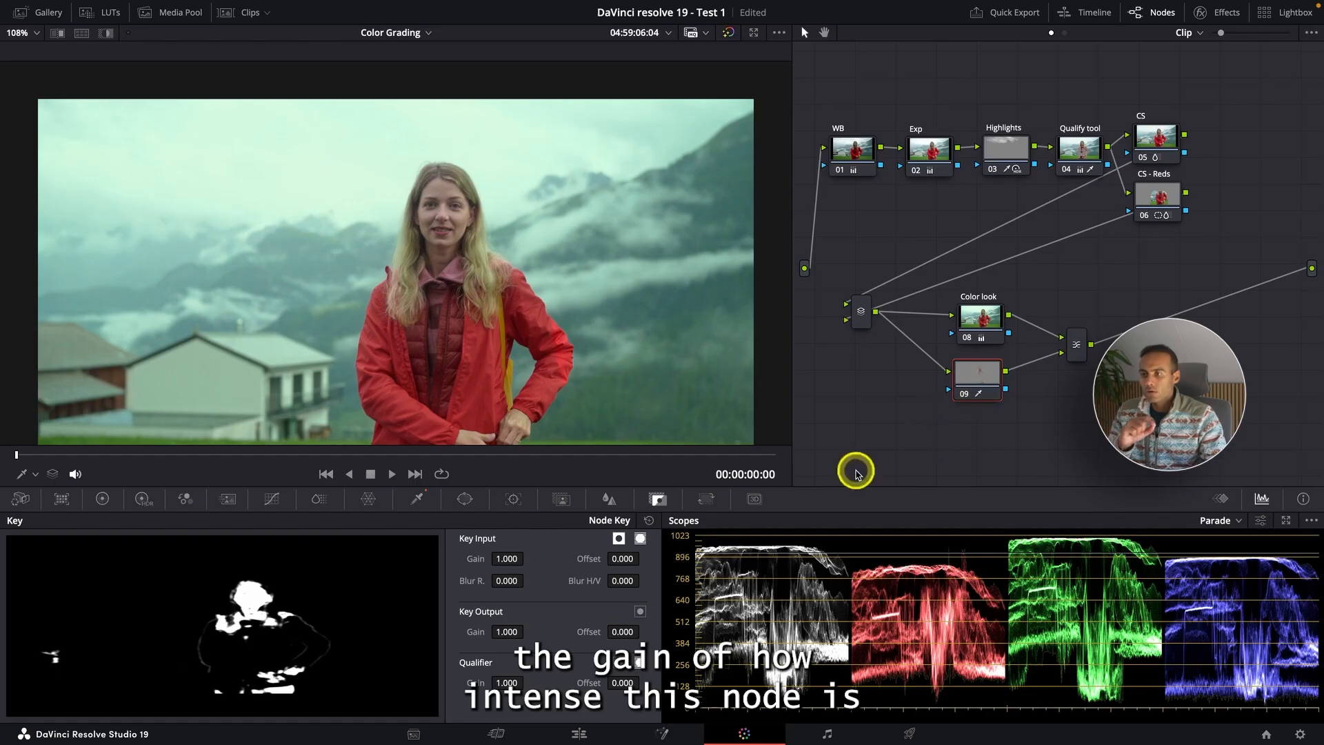
- Set node 09's Key Output gain to 0.646 and compare the result full screen
drag(509, 631, 406, 371)
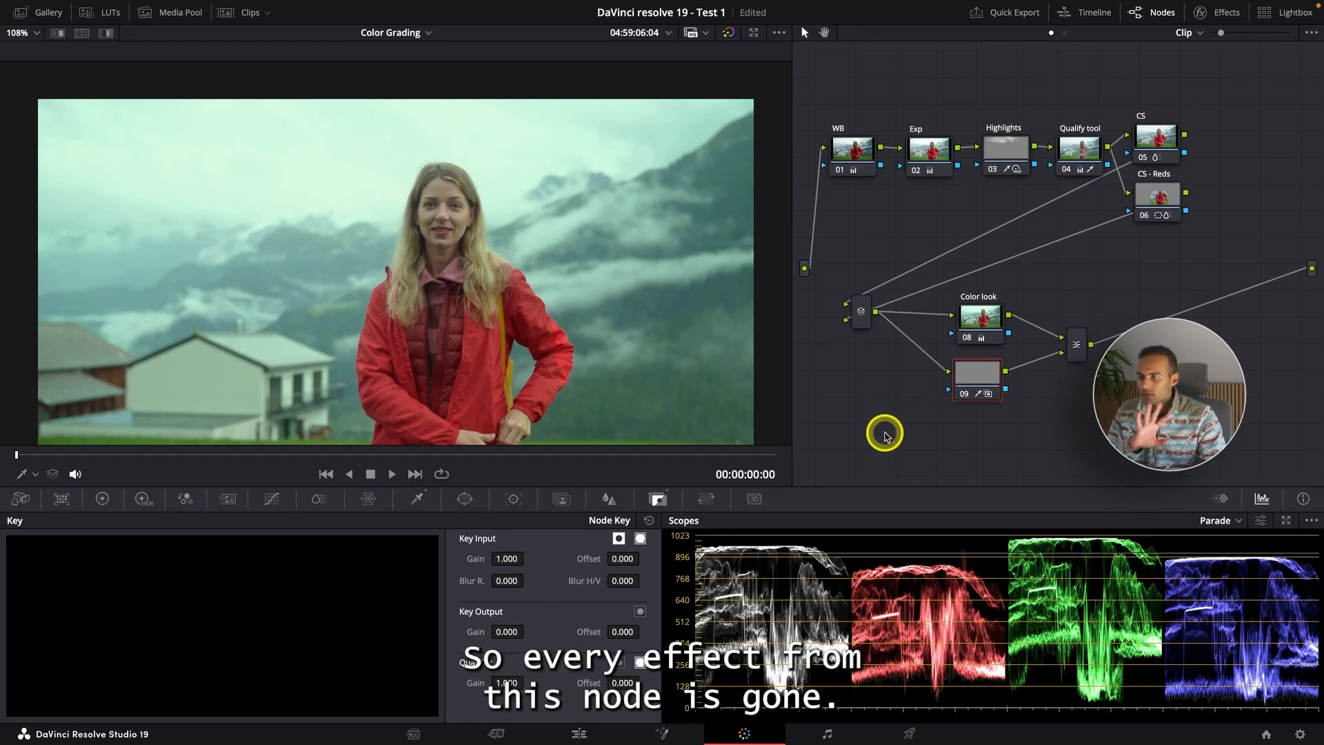
drag(499, 633, 896, 611)
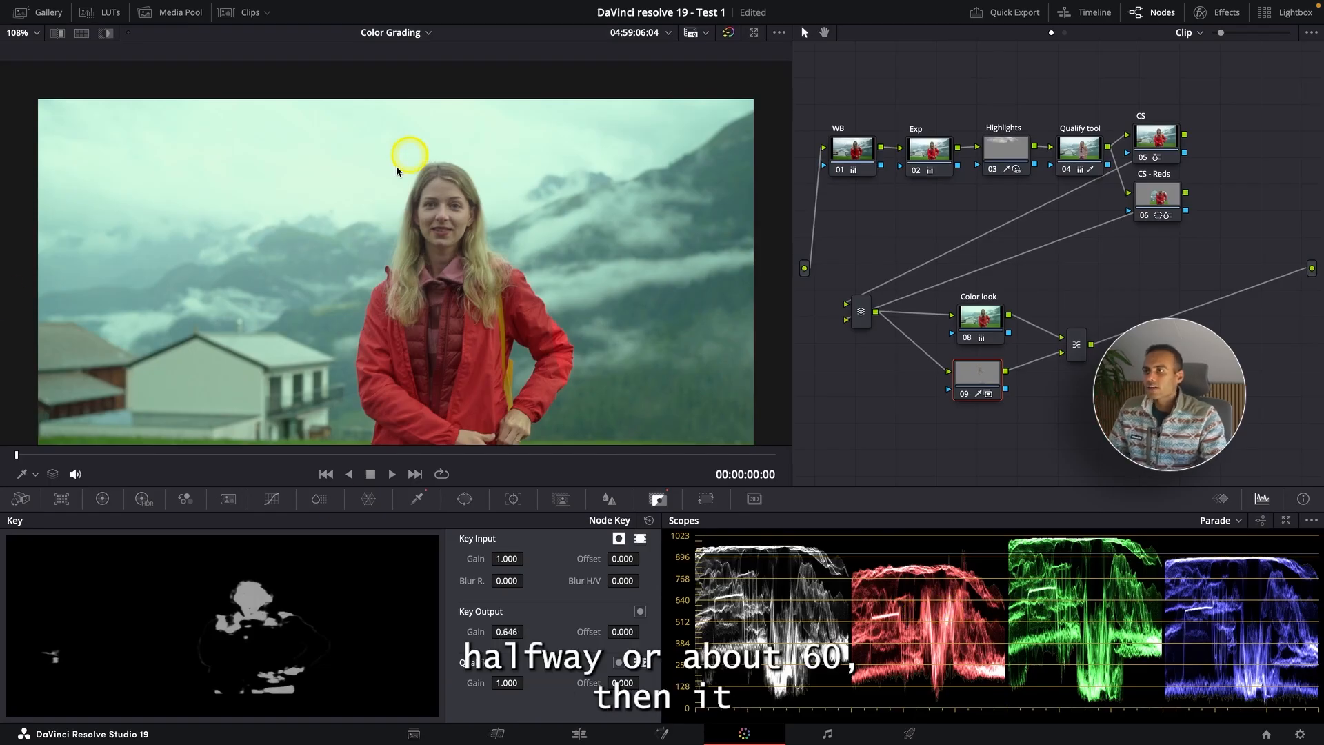
key(super+f)
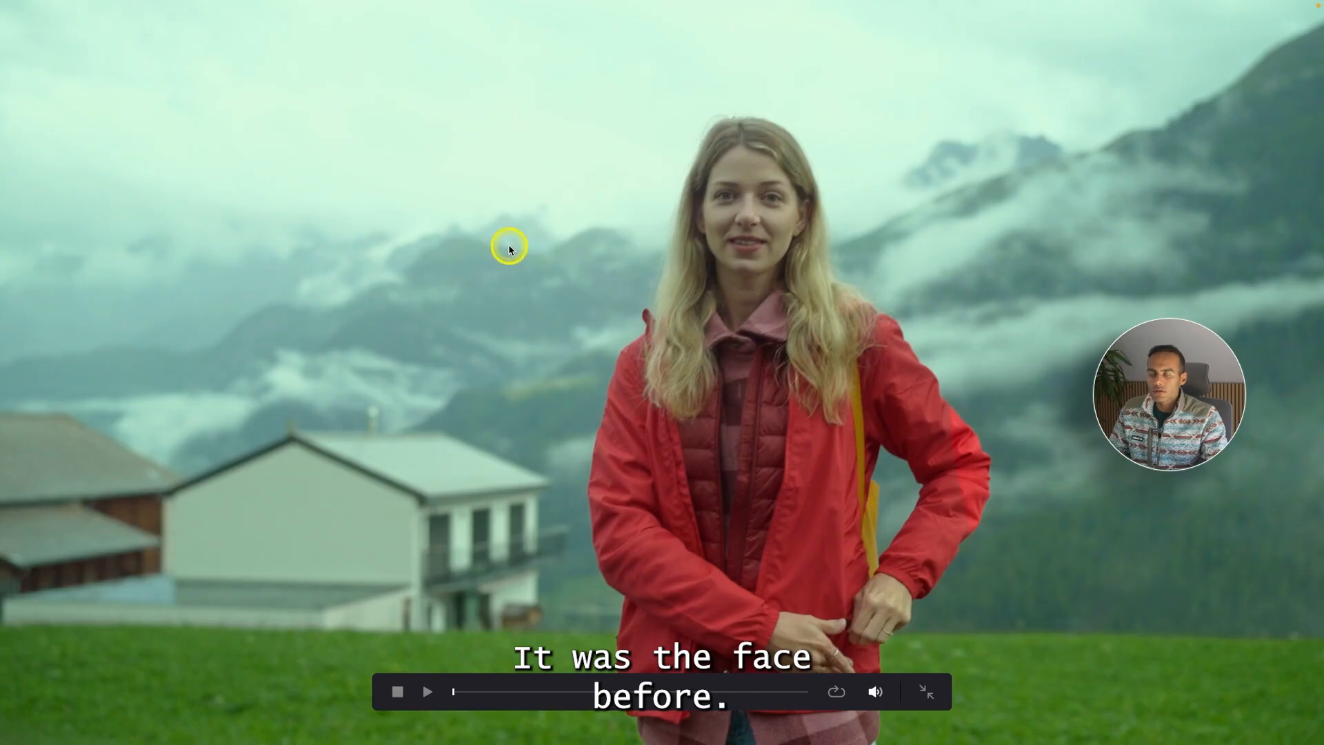
key(super+f)
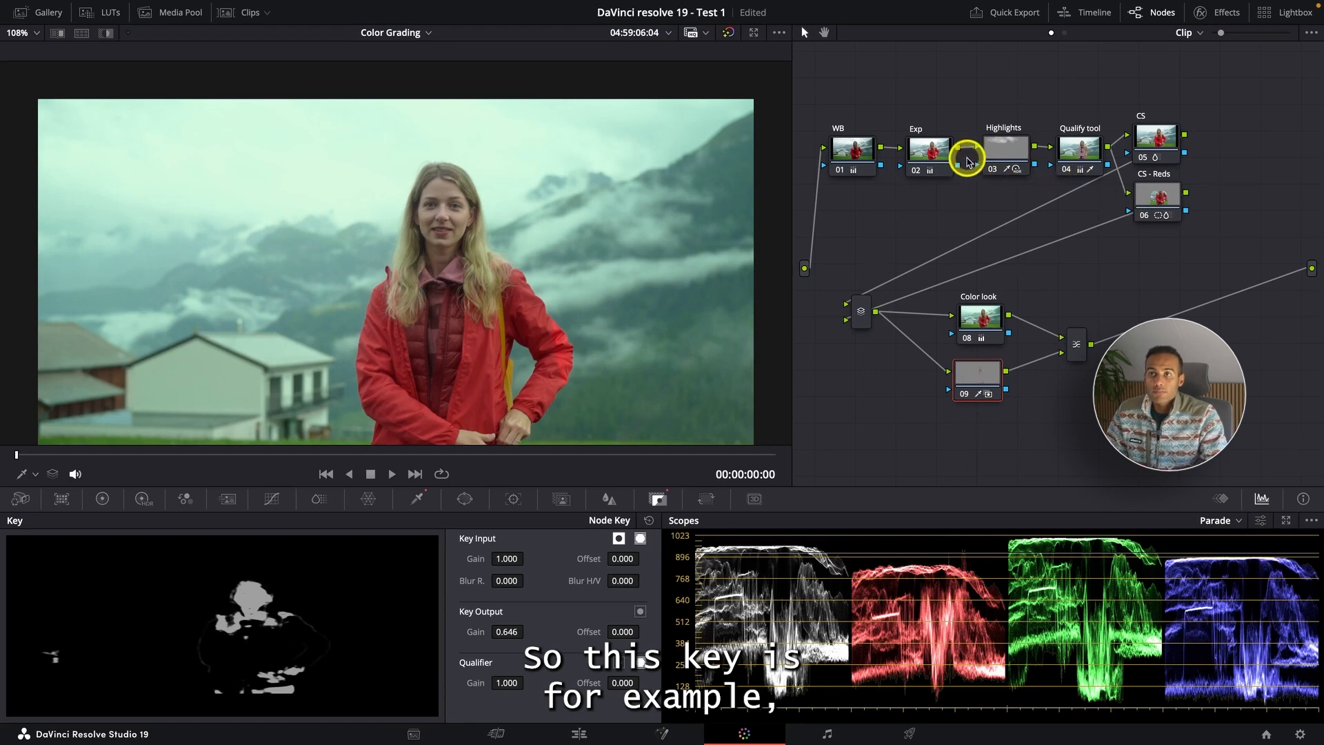
- Select the Exp node and toggle it off and on to compare
click(930, 148)
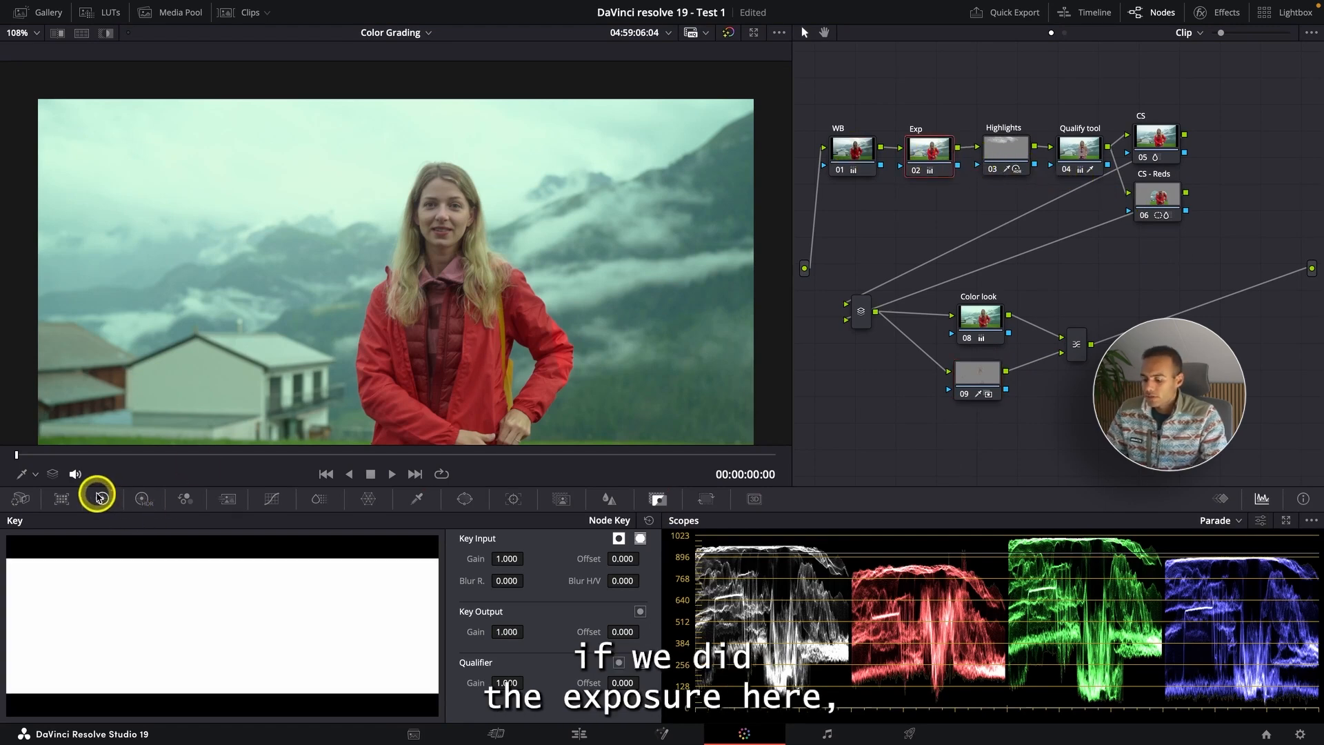
key(super+d)
key(super+d)
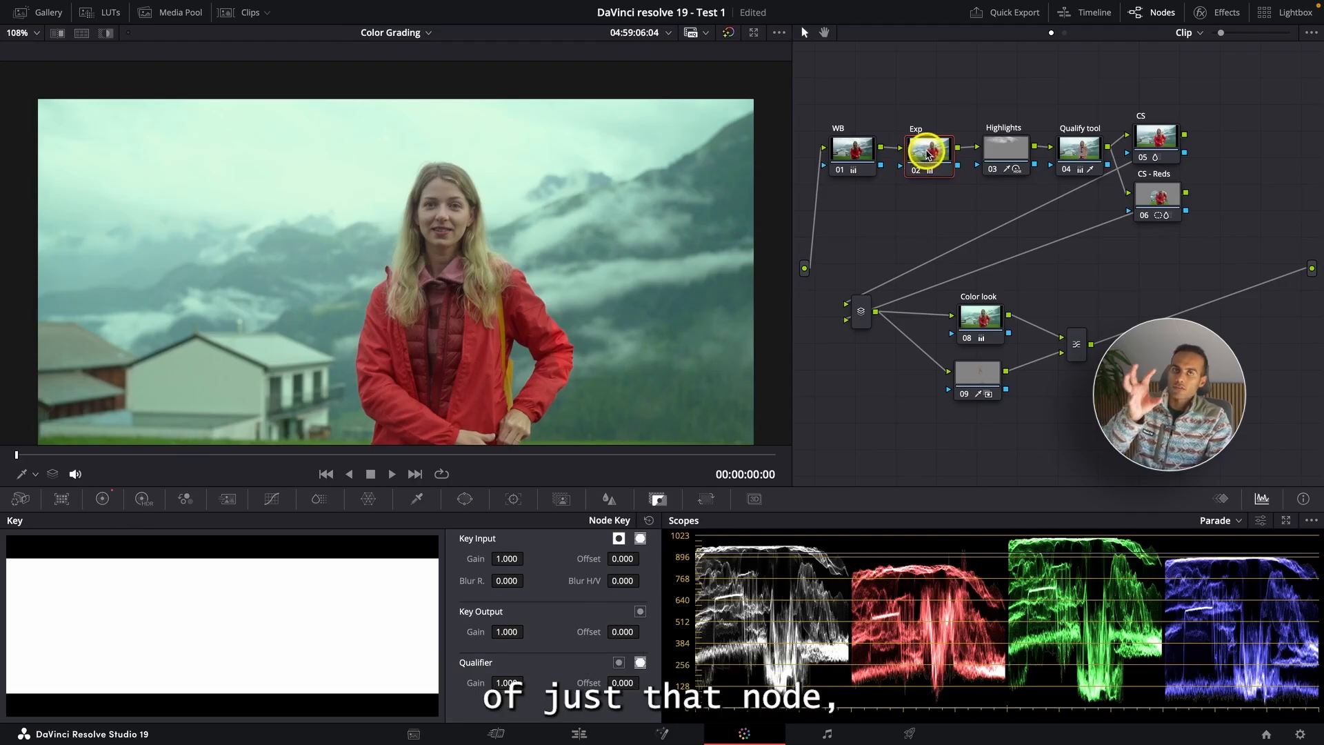
- Try lowering and raising the Exp node's Key Output gain, then reset its key
drag(514, 635, 227, 404)
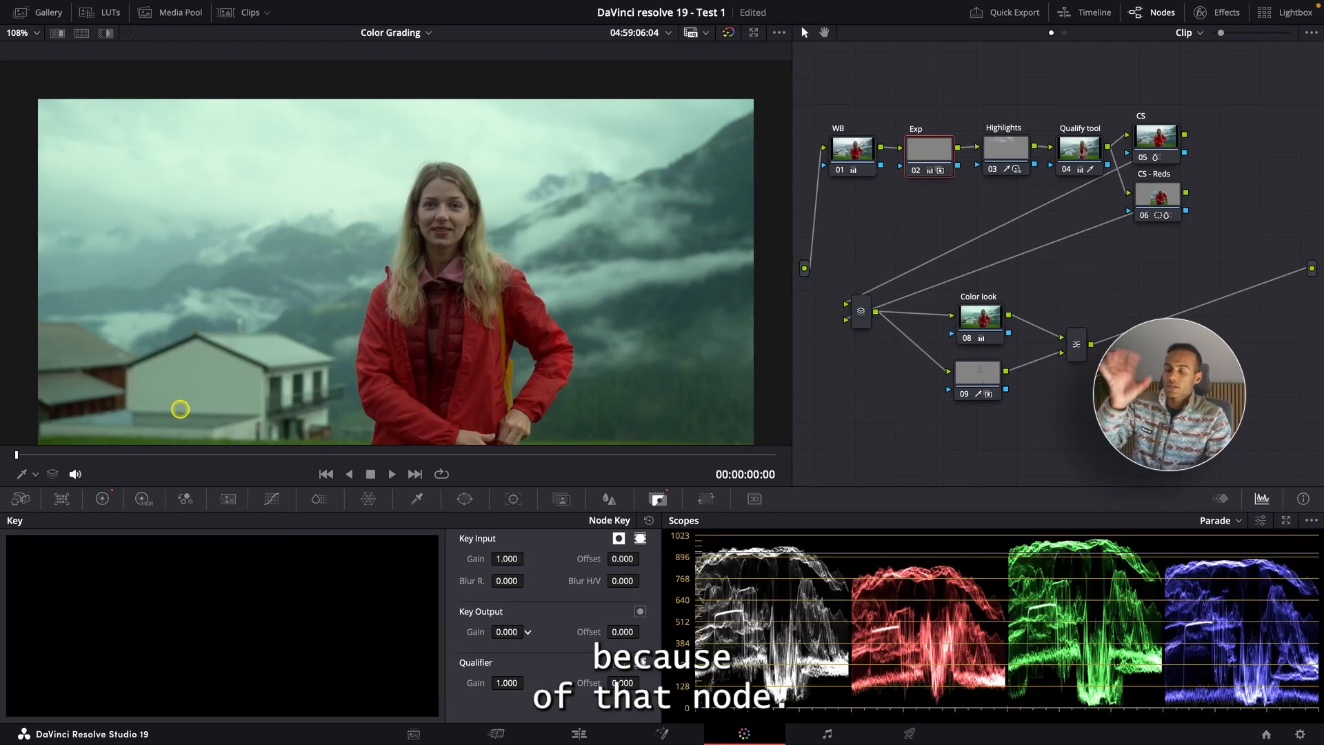
drag(198, 411, 788, 476)
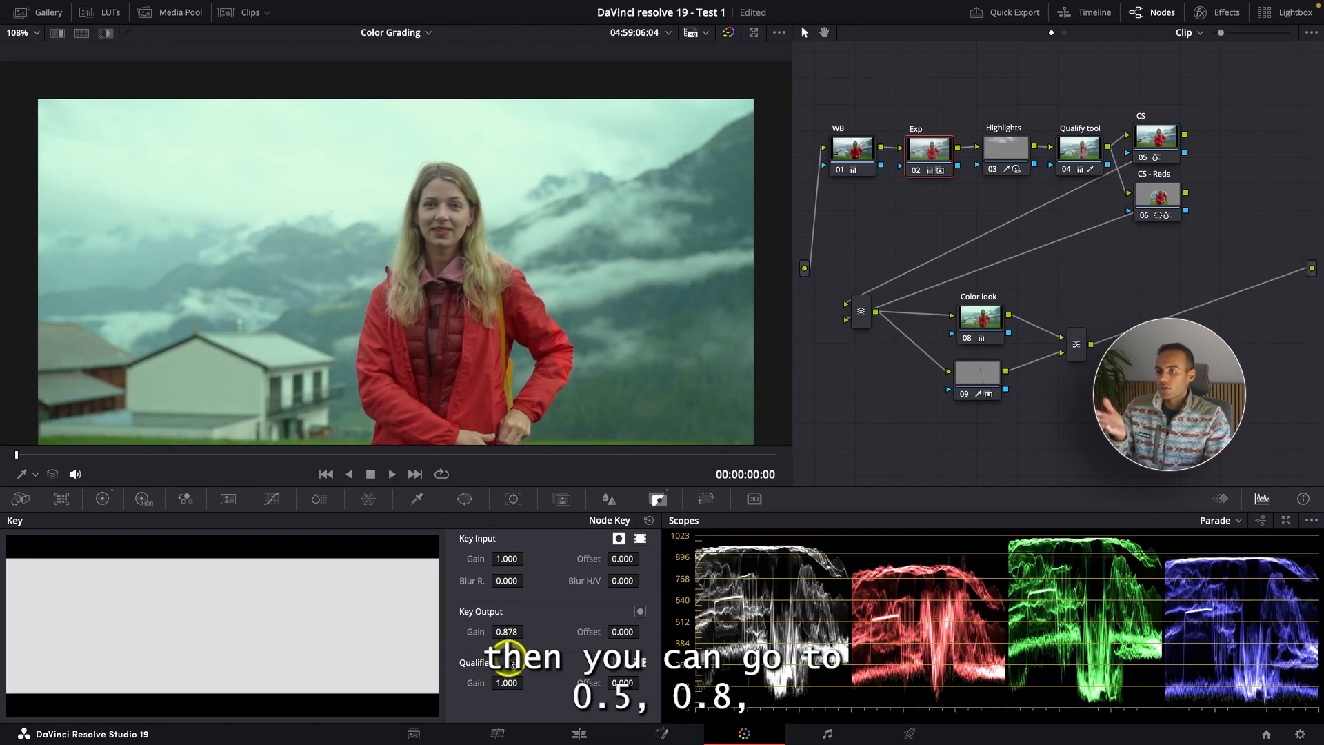
drag(495, 633, 462, 632)
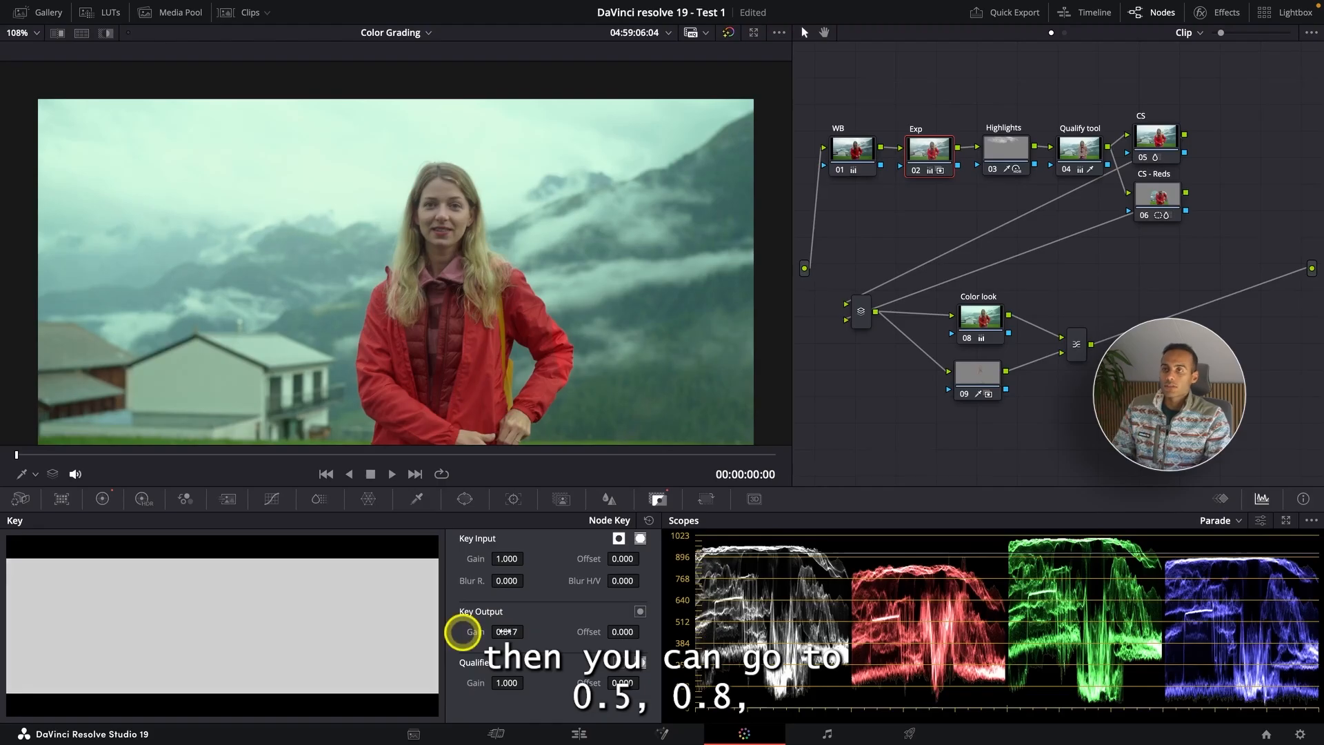
click(648, 521)
key(super+d)
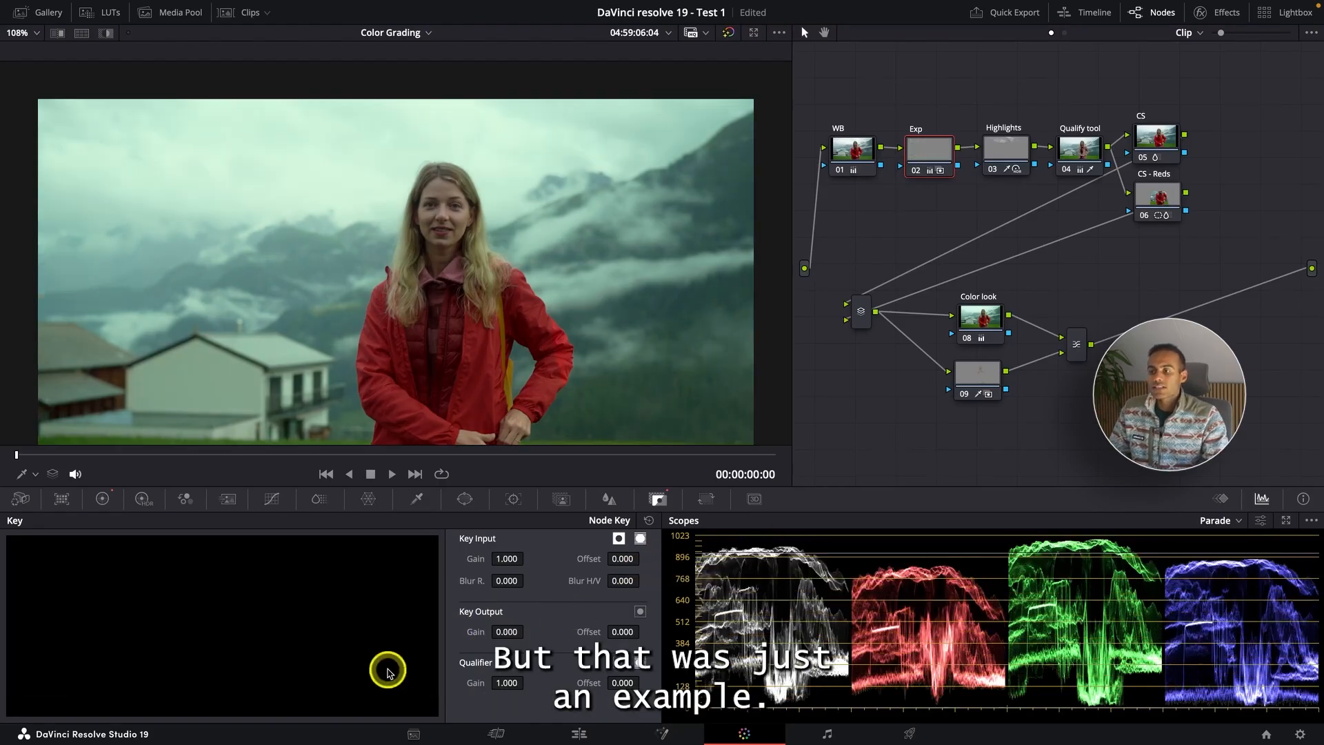
key(super+d)
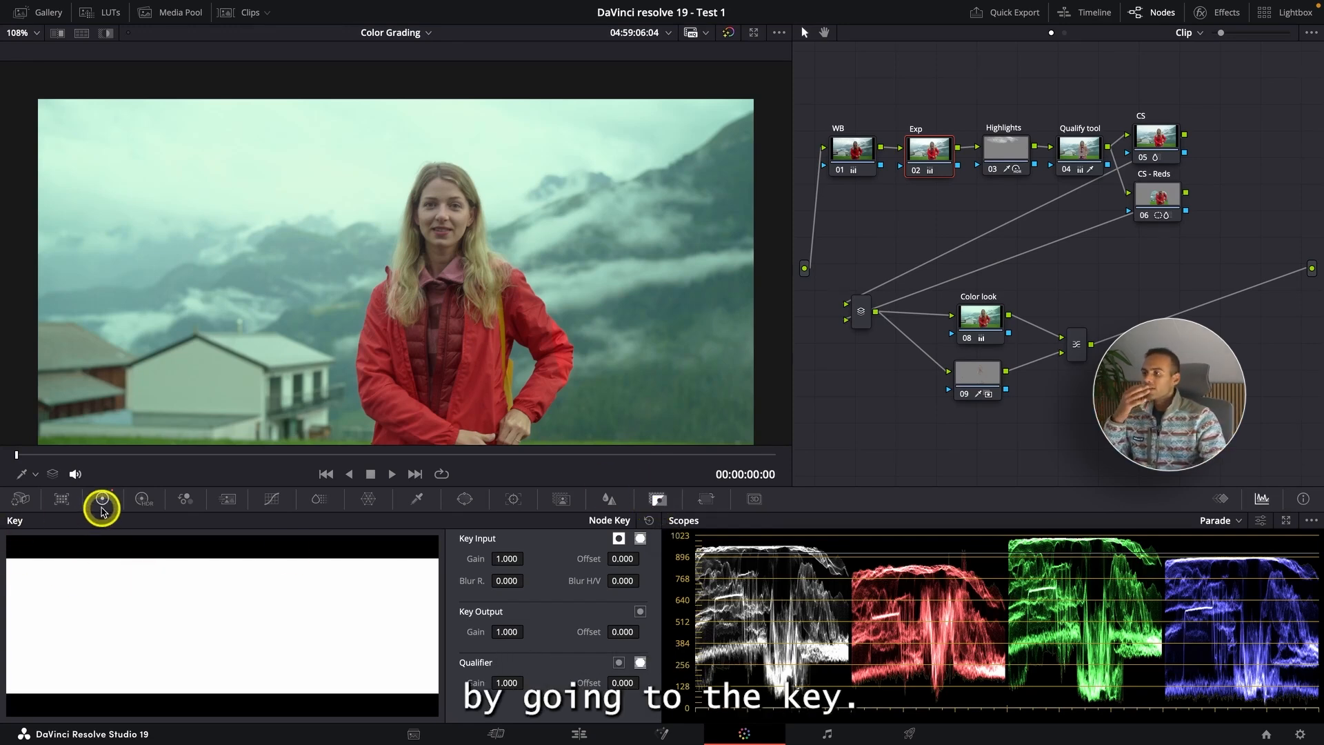
- Move the parallel mixer beside the CS nodes and reposition the CS and CS - Reds nodes
click(102, 500)
drag(985, 376, 987, 371)
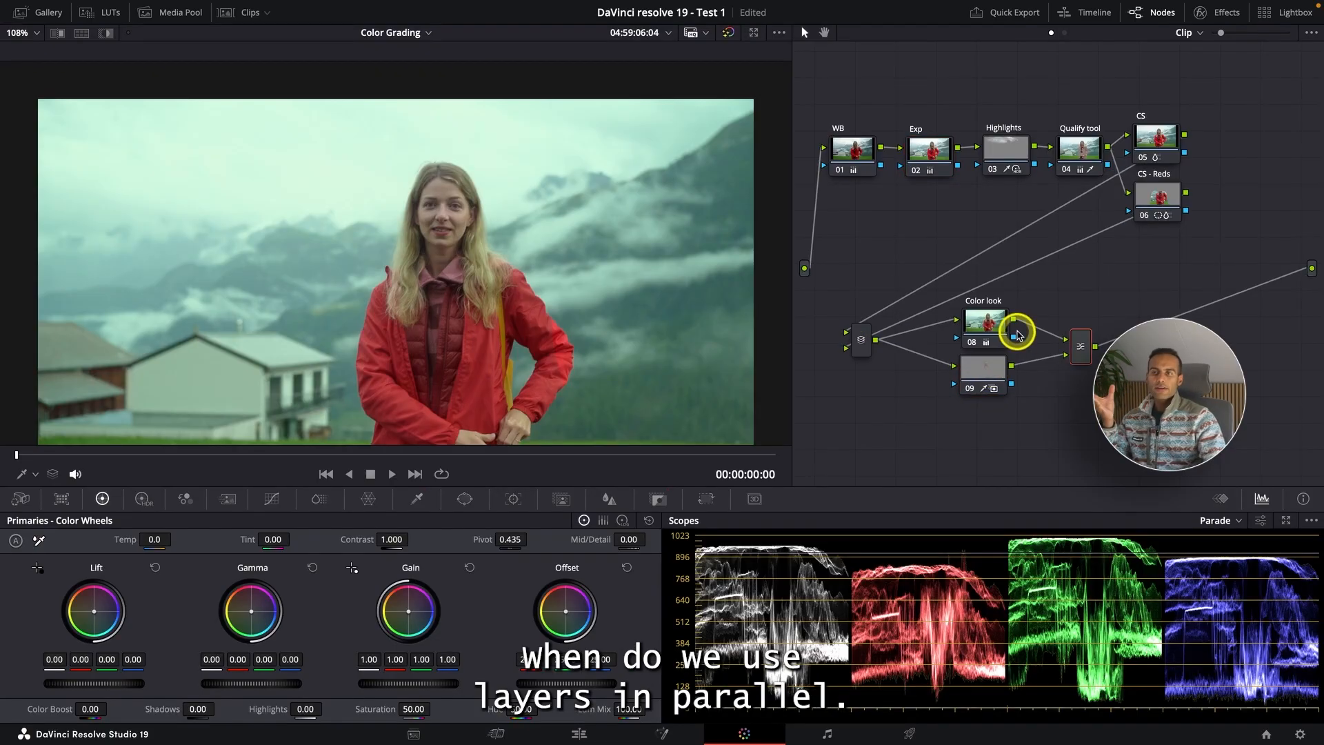
drag(861, 339, 1255, 186)
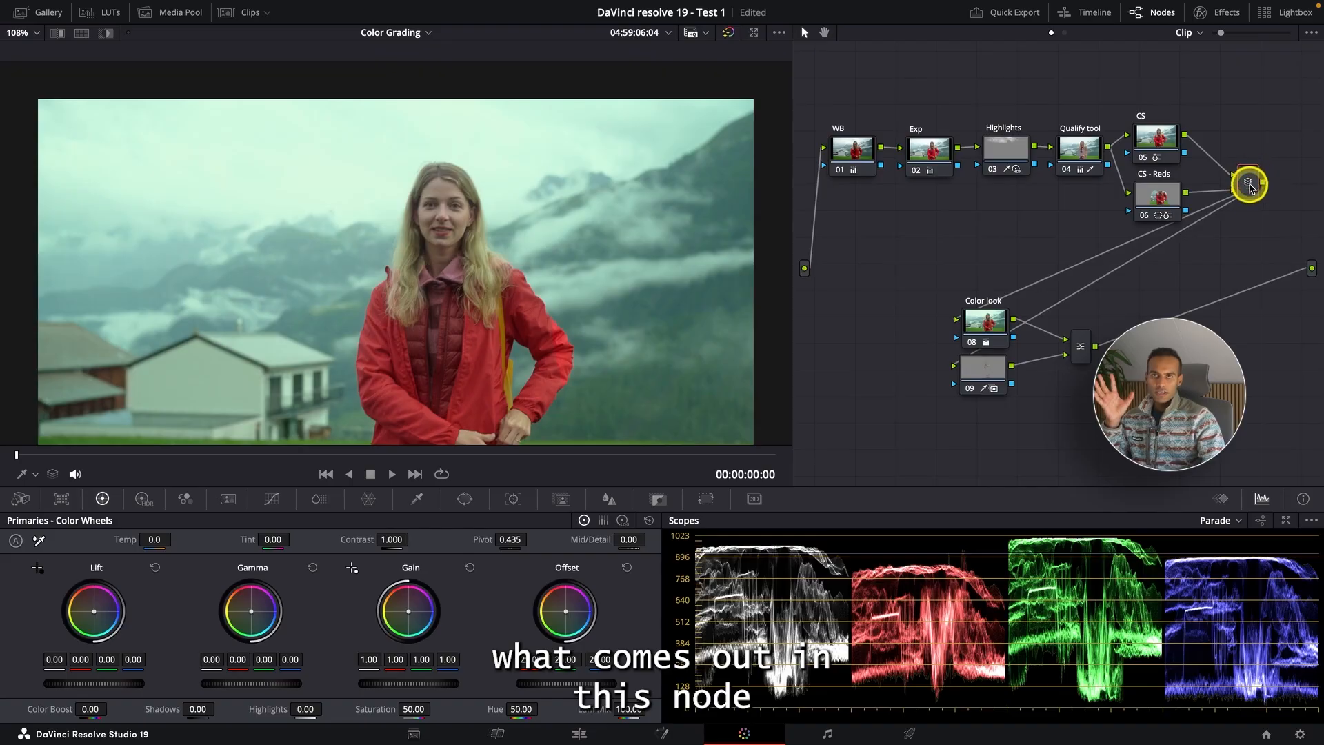
drag(1155, 139, 1153, 122)
drag(1155, 195, 1158, 186)
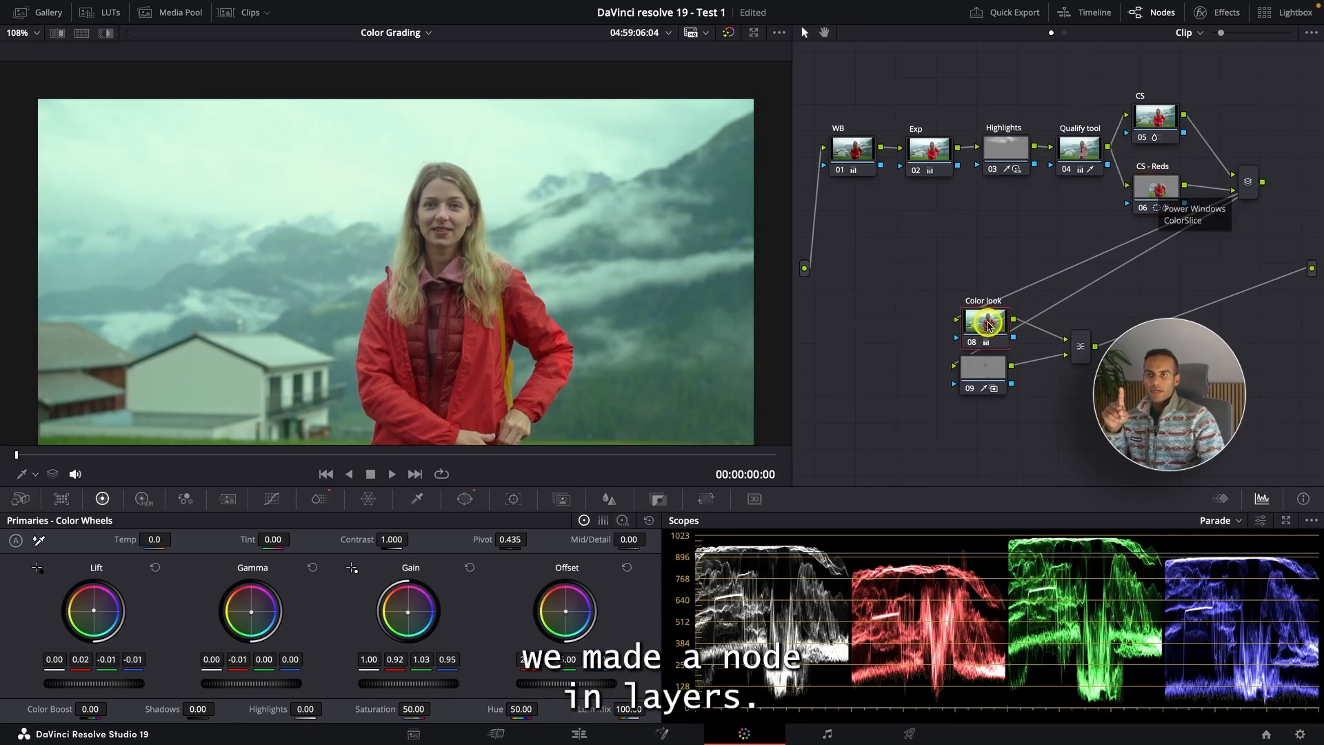
- Reposition the Color look node, node 09 and the layer mixer to tidy the layer branch
drag(988, 319, 900, 295)
drag(980, 377, 894, 372)
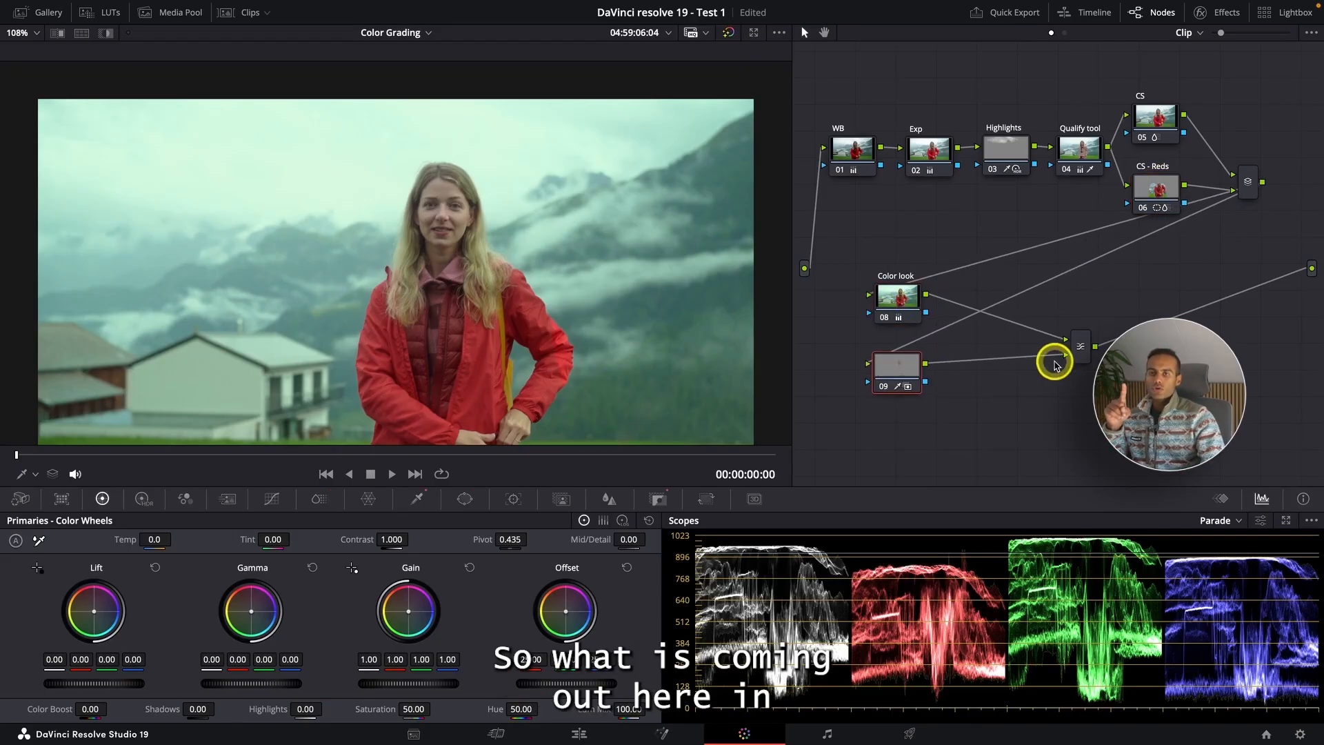
drag(1084, 352, 1077, 331)
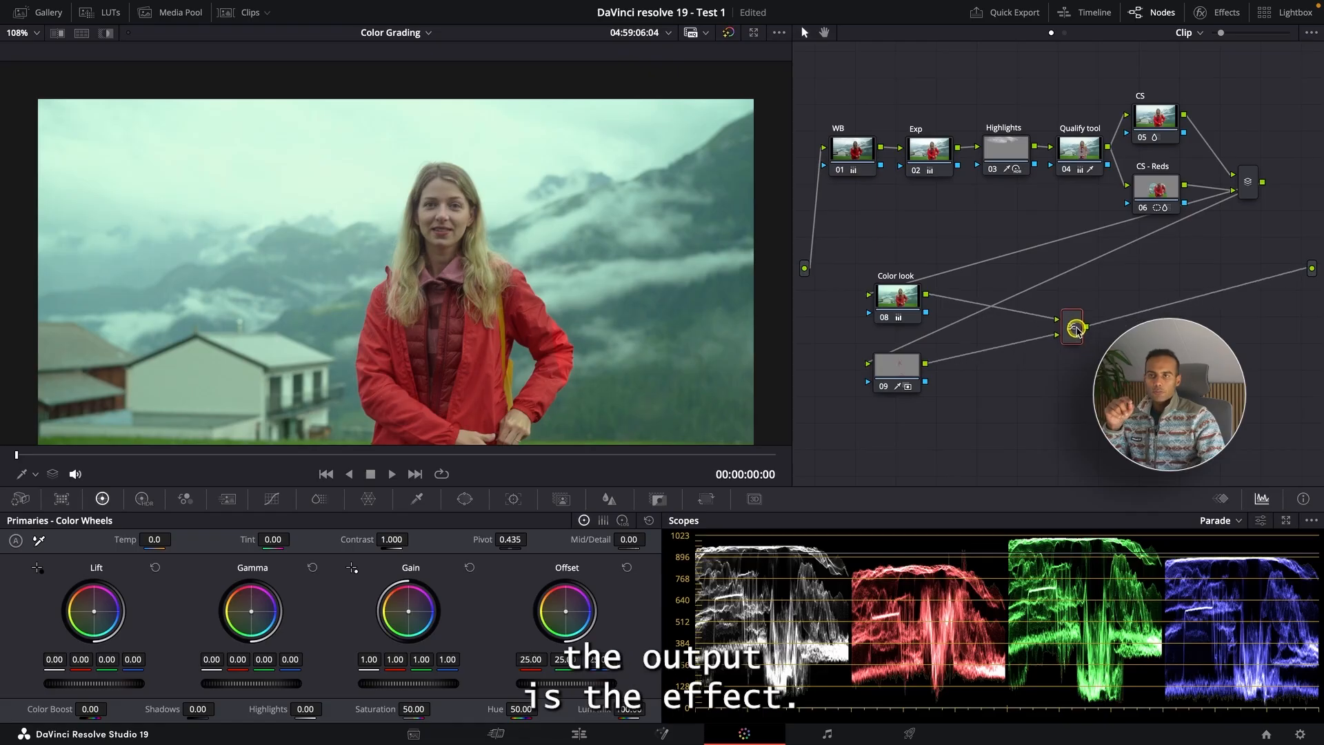
click(898, 296)
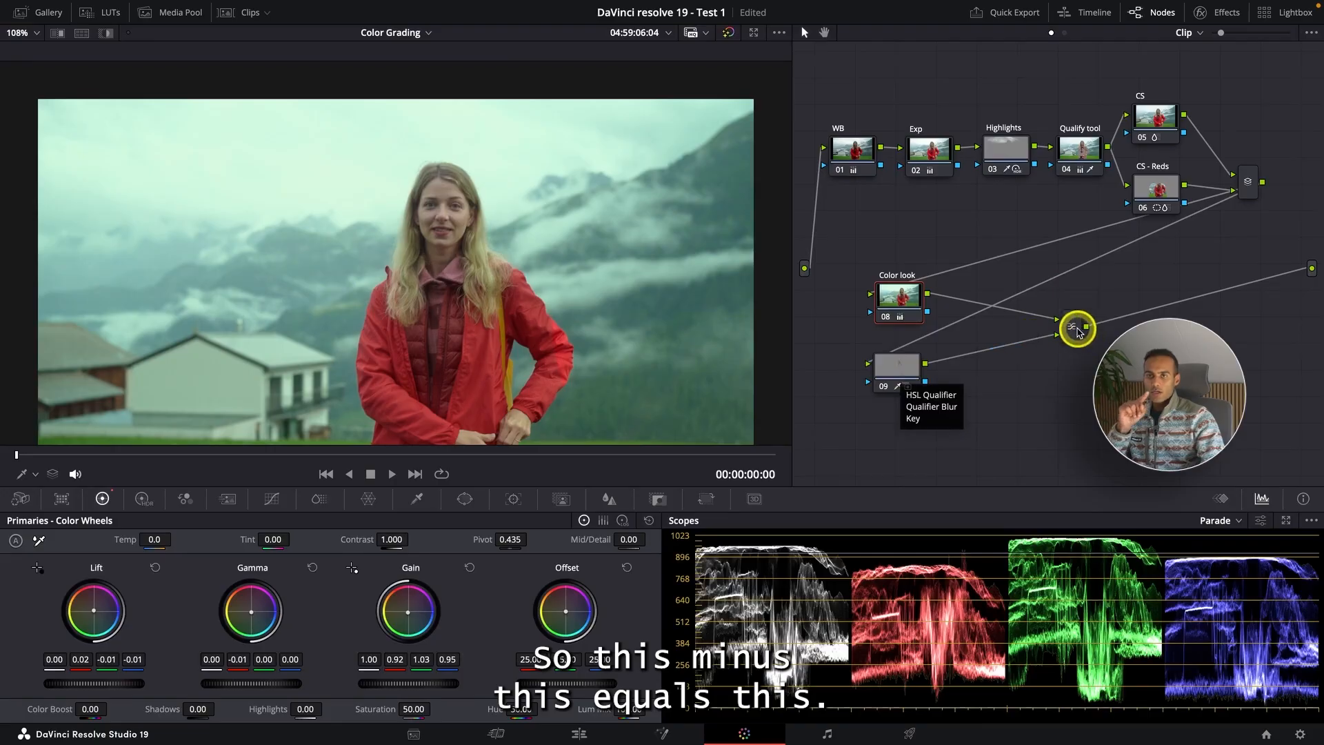
click(1152, 131)
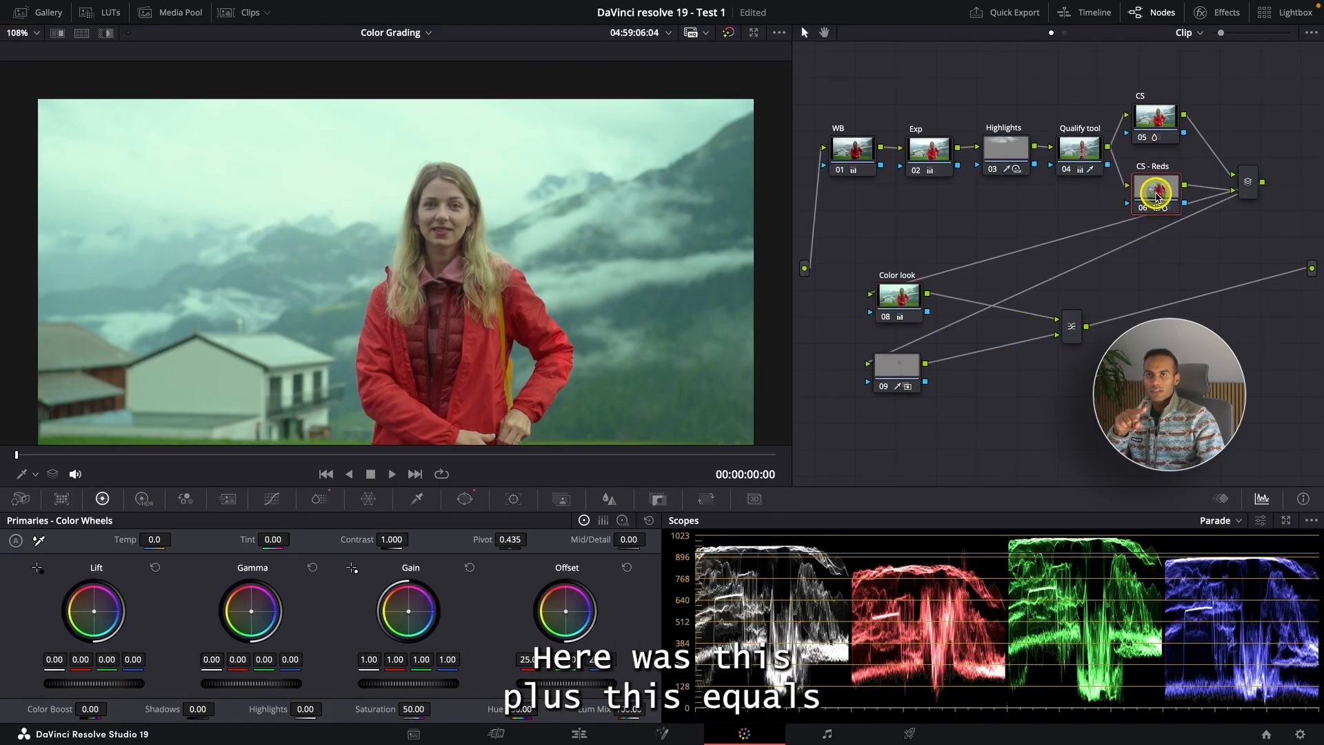
drag(1247, 184, 1248, 171)
drag(1074, 328, 1019, 330)
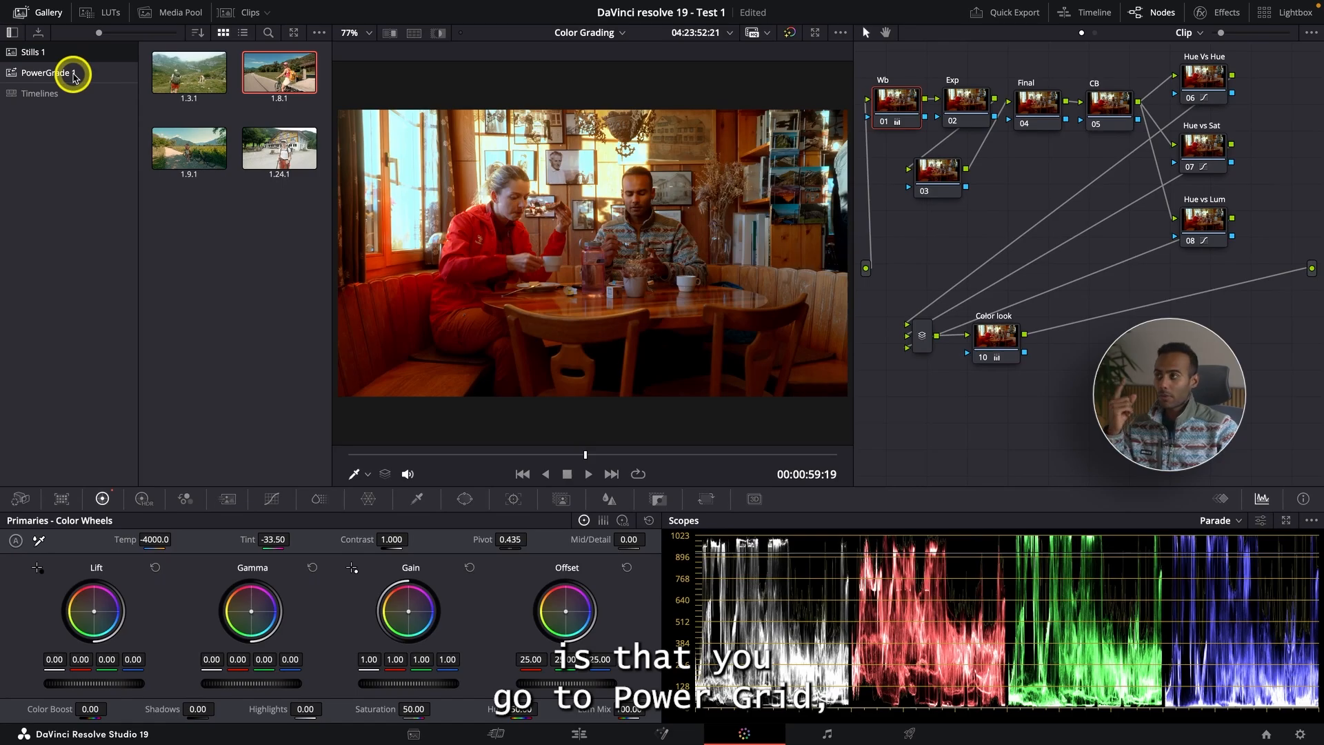
- Open the PowerGrade 1 album and grab a still of the current frame into it
click(73, 75)
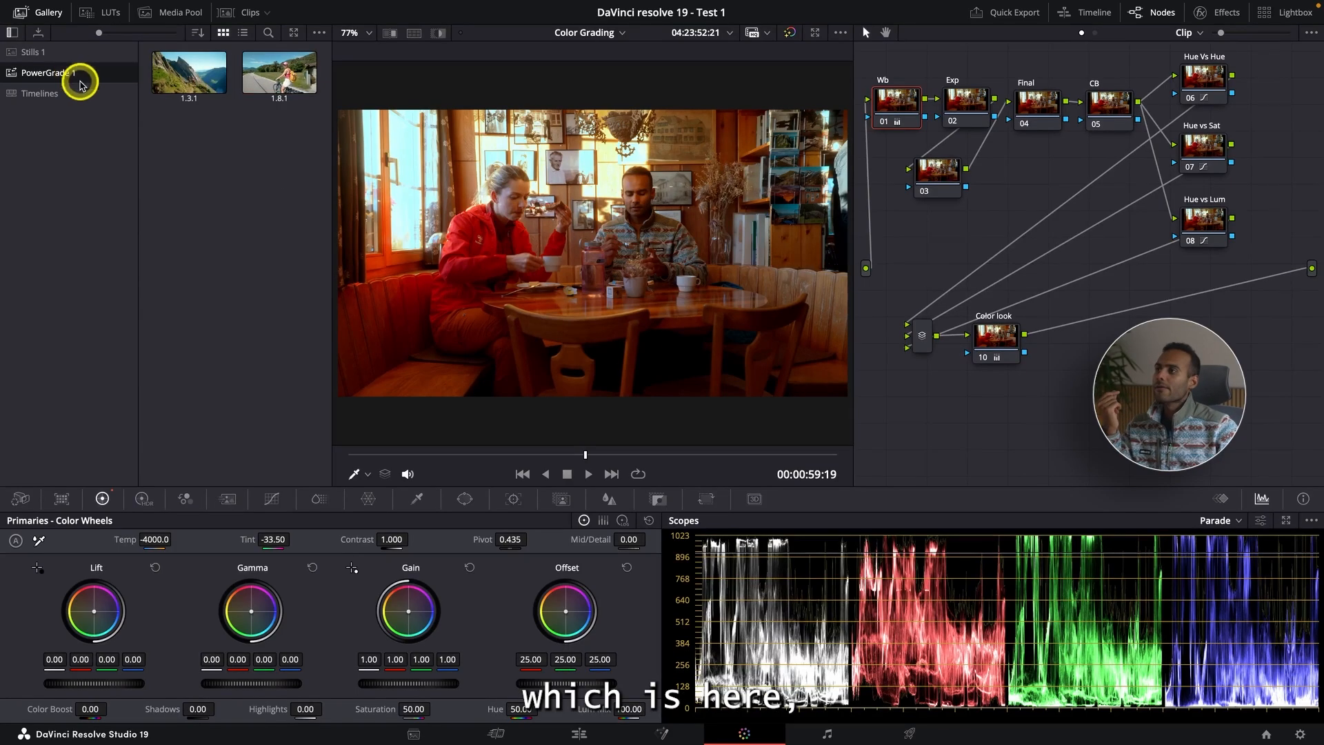
right_click(597, 216)
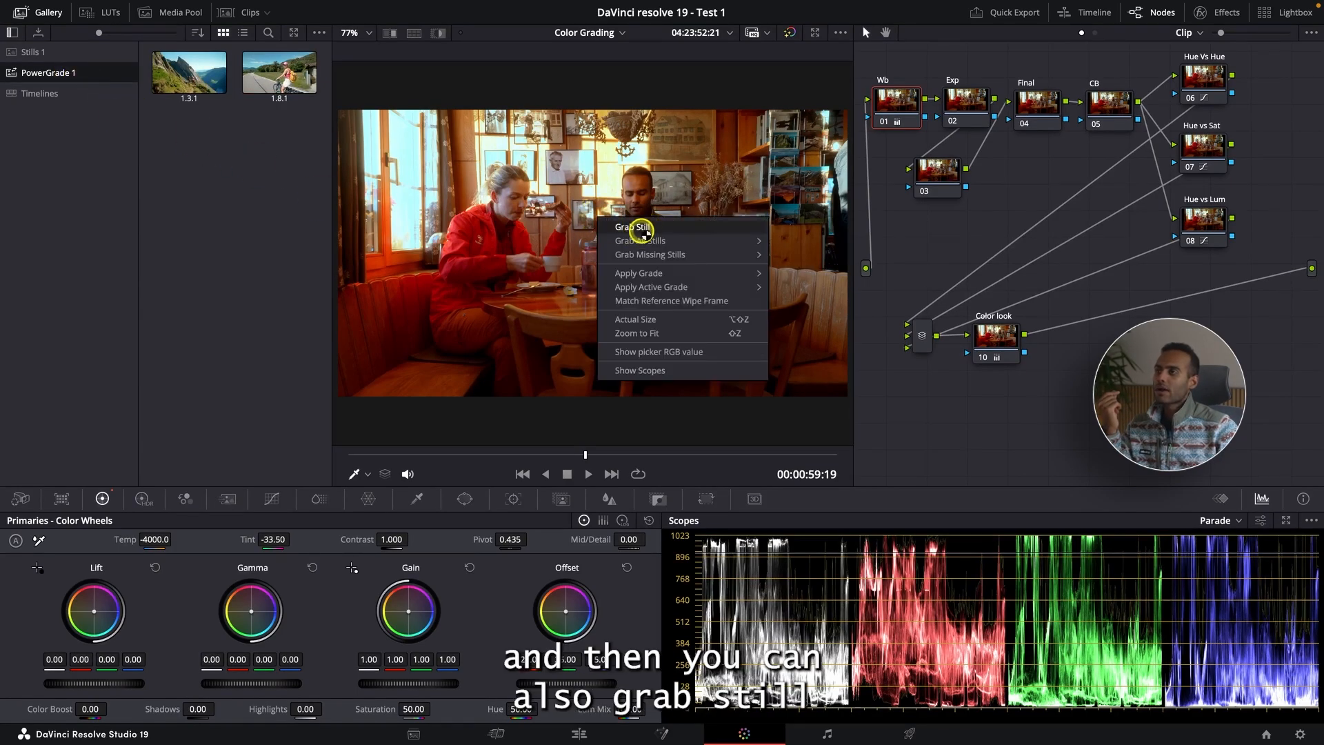
click(633, 227)
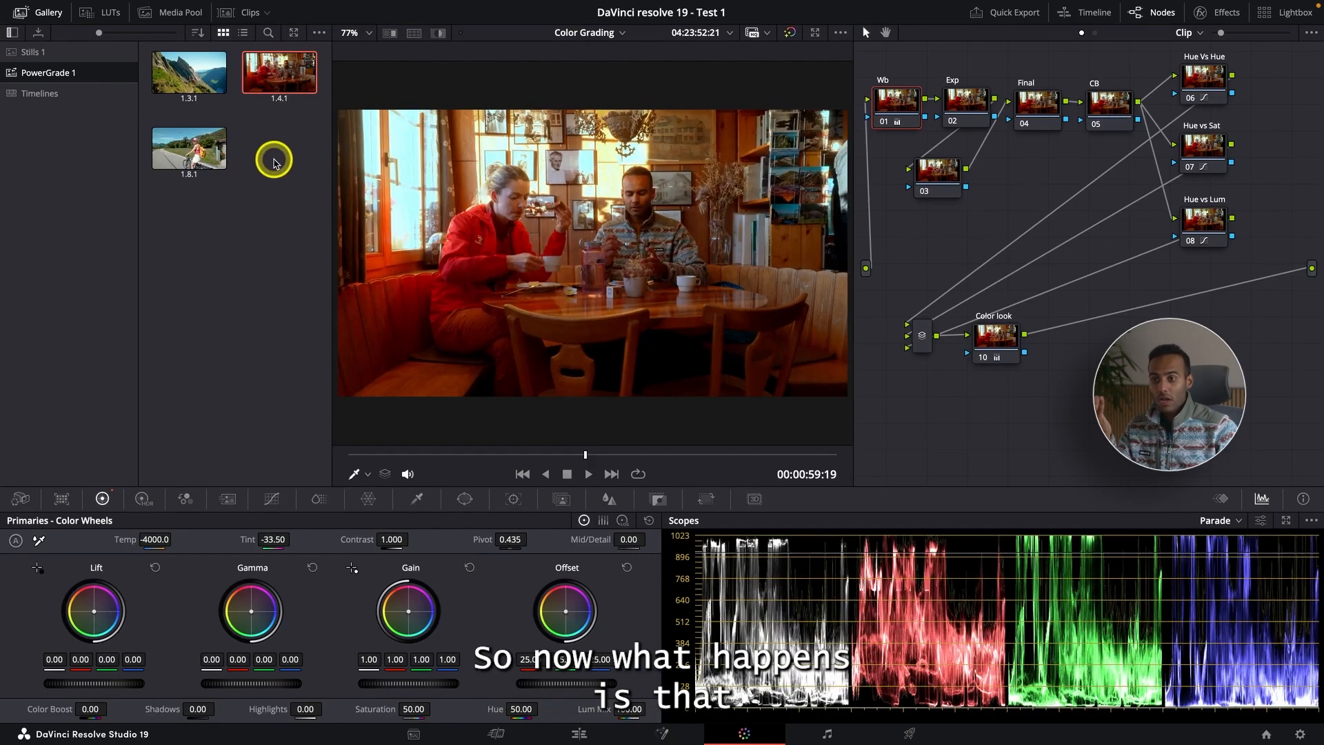
- Open the Lagho Maggior SAwiss project from the Project Manager
click(1269, 735)
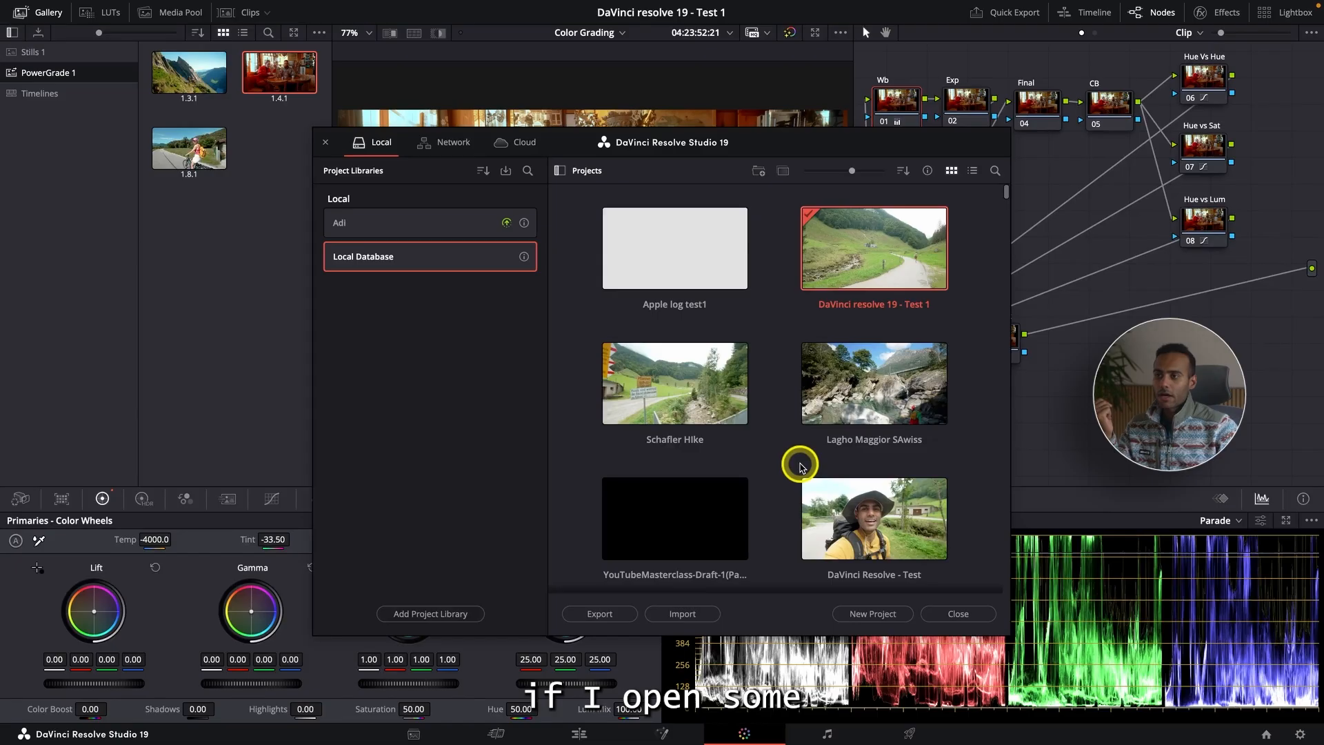
scroll(798, 463, down, 4)
scroll(765, 442, up, 4)
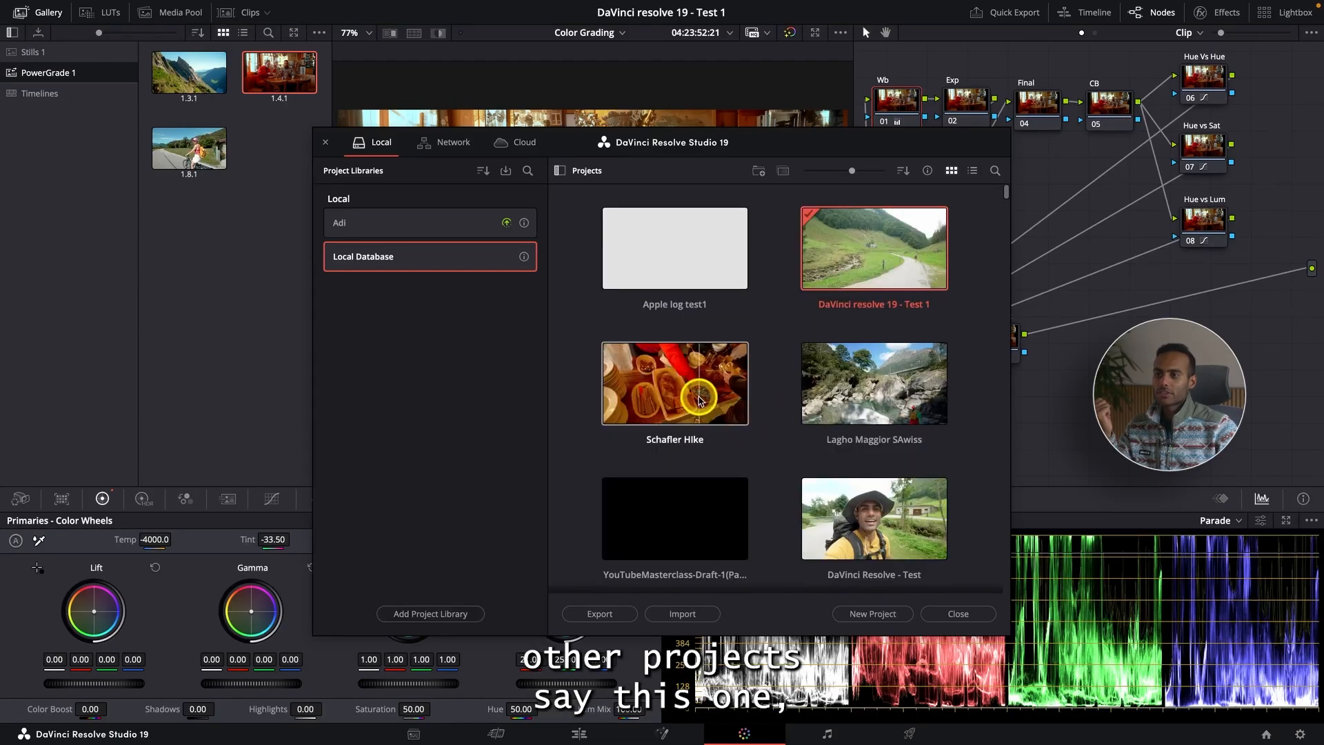
double_click(831, 376)
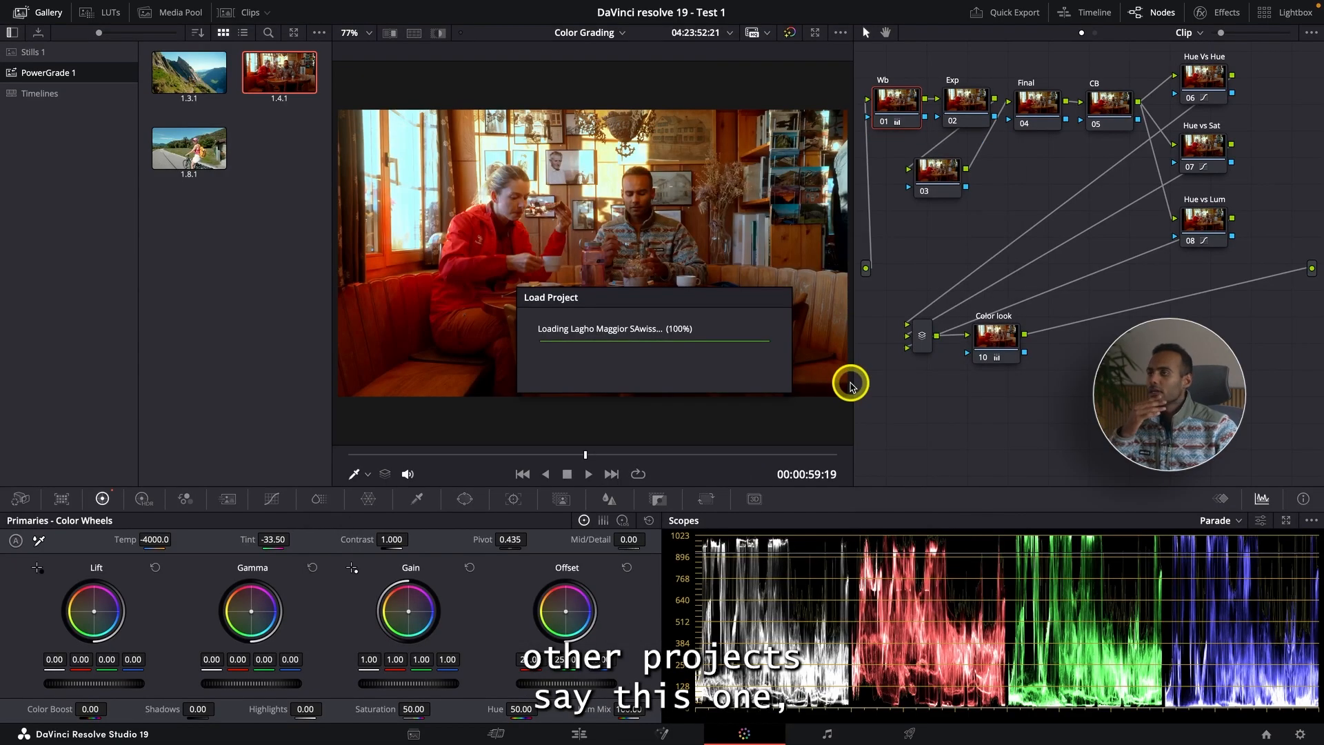
click(545, 473)
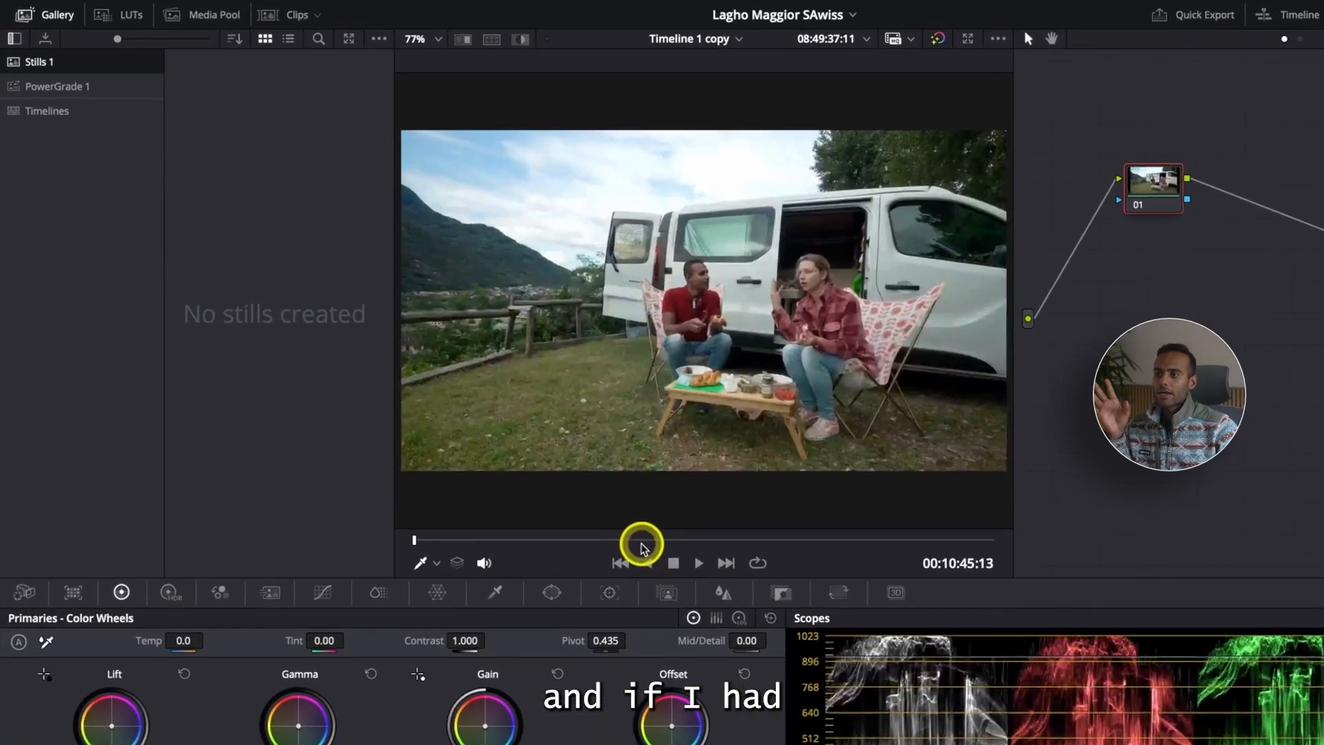
click(643, 541)
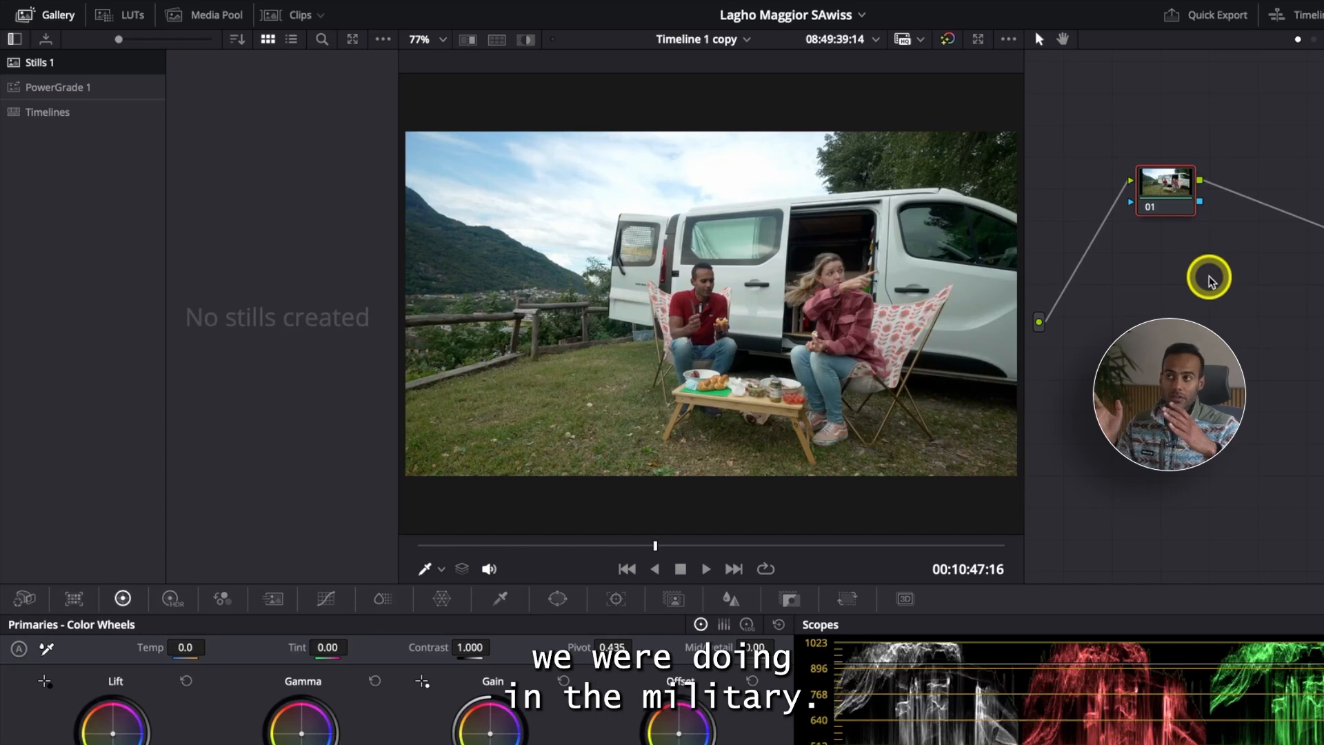
- Apply the grade of still 1.8.1 from PowerGrade 1 to the current clip
click(81, 88)
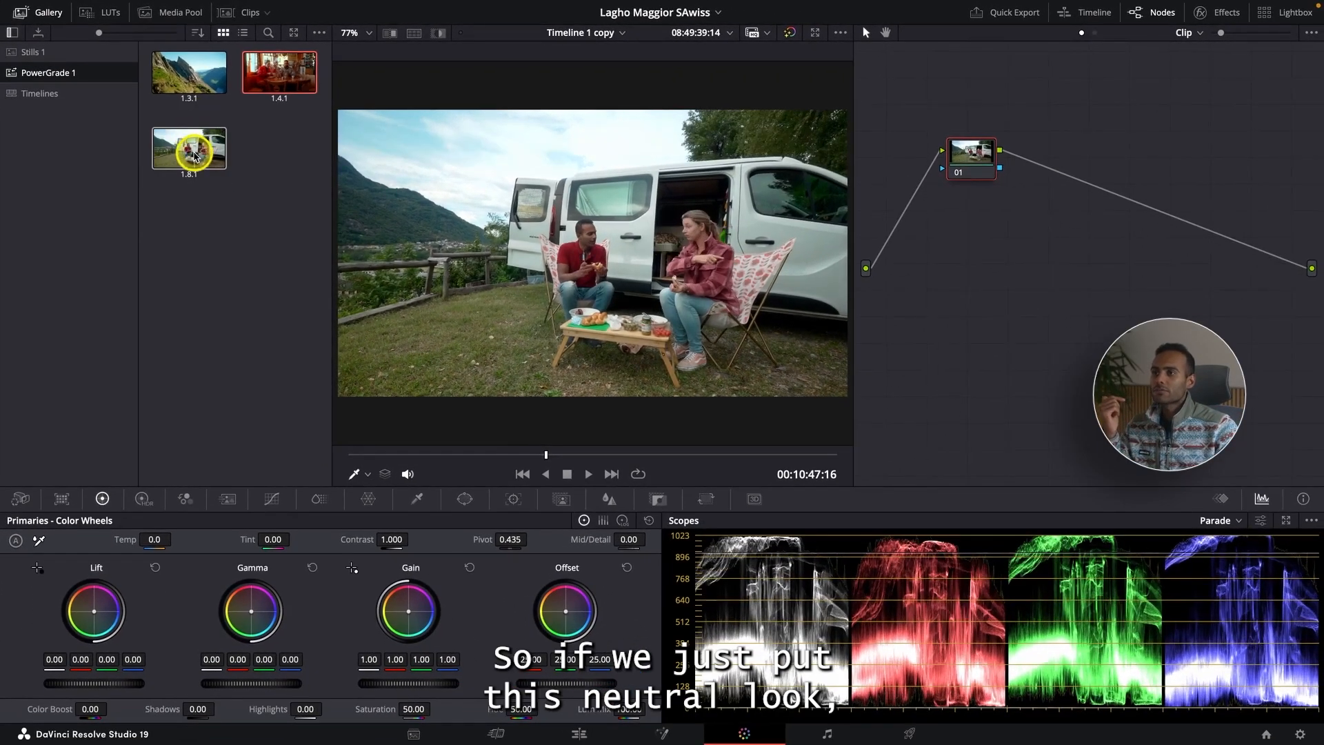
right_click(189, 153)
click(253, 194)
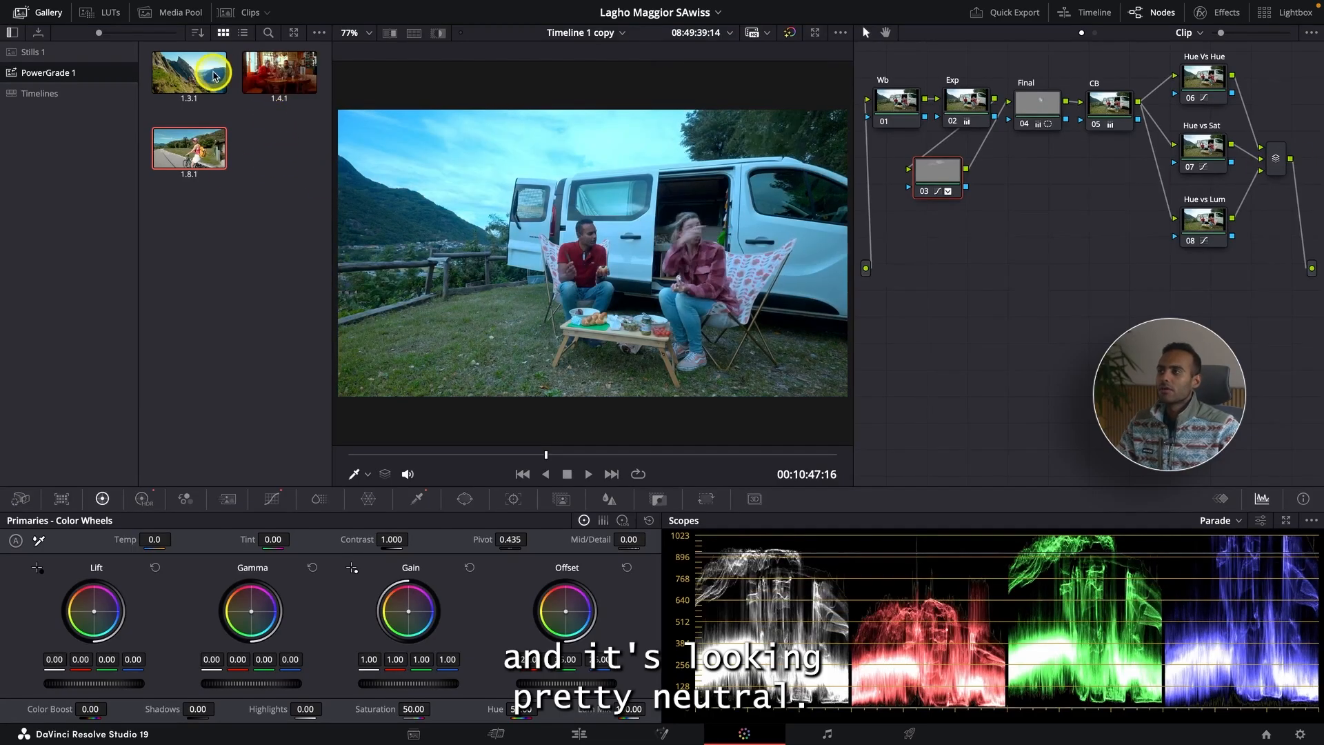
- Apply the grade of still 1.3.1 to the clip and preview it in the full-screen viewer
right_click(210, 72)
click(249, 116)
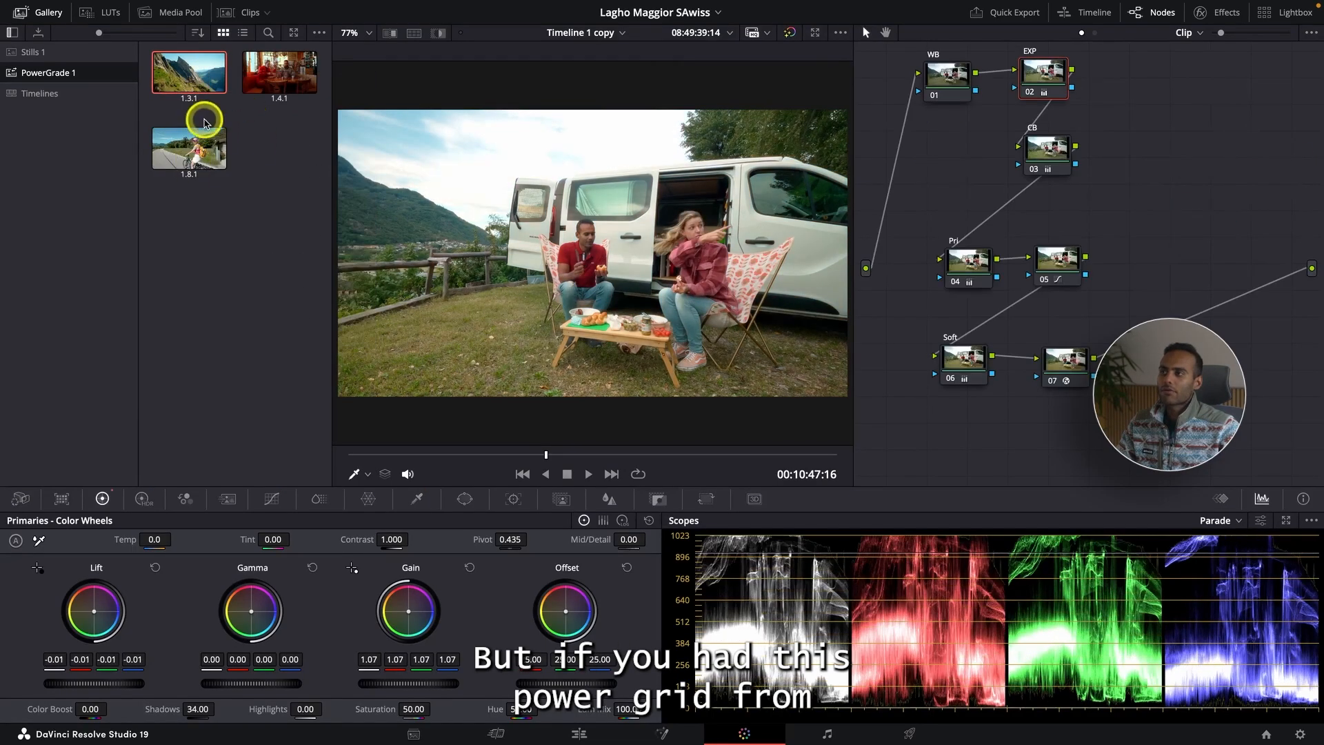
key(ctrl+f)
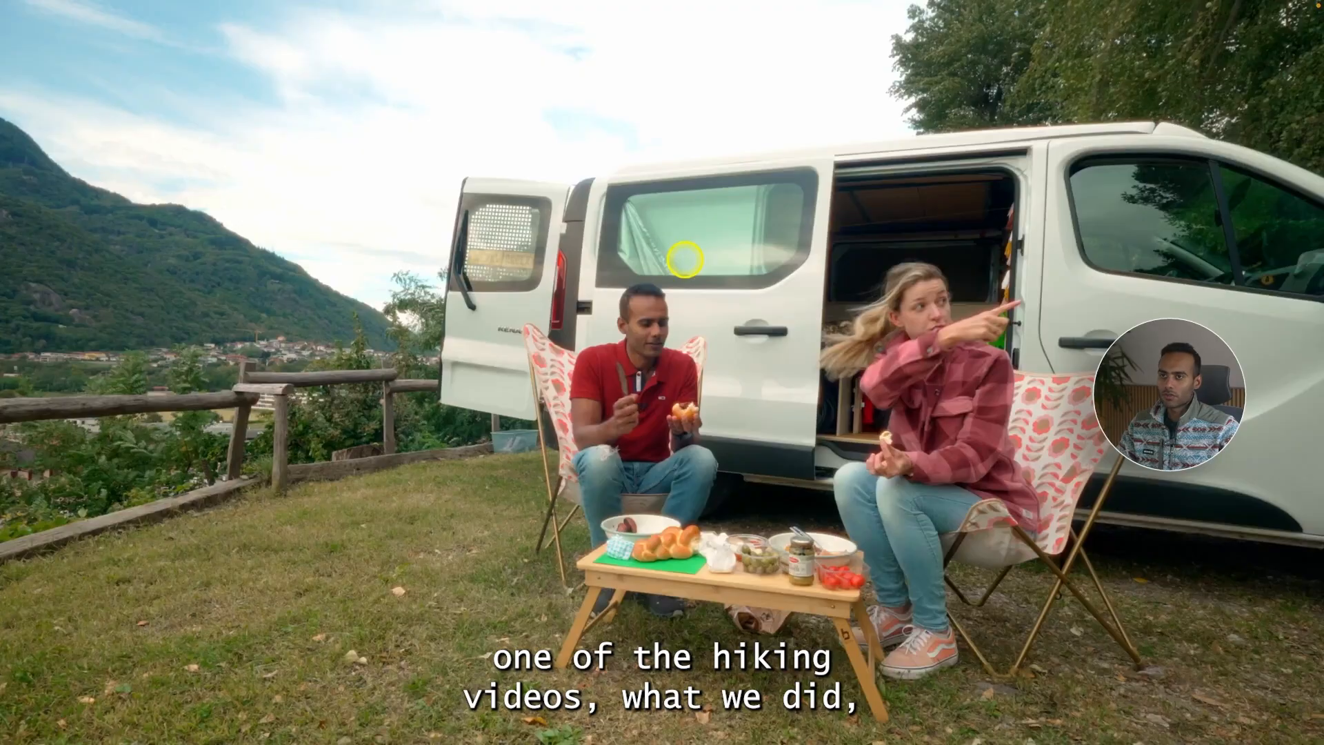
click(670, 693)
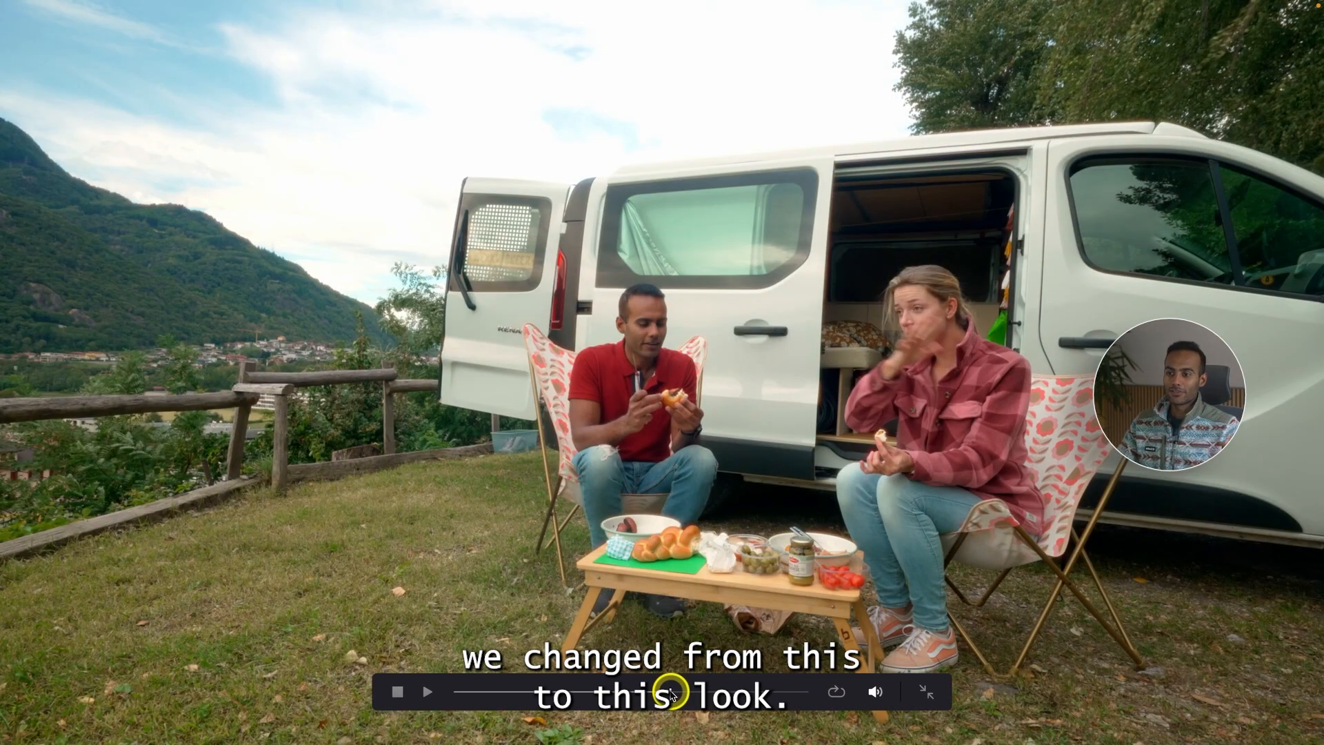
key(ctrl+f)
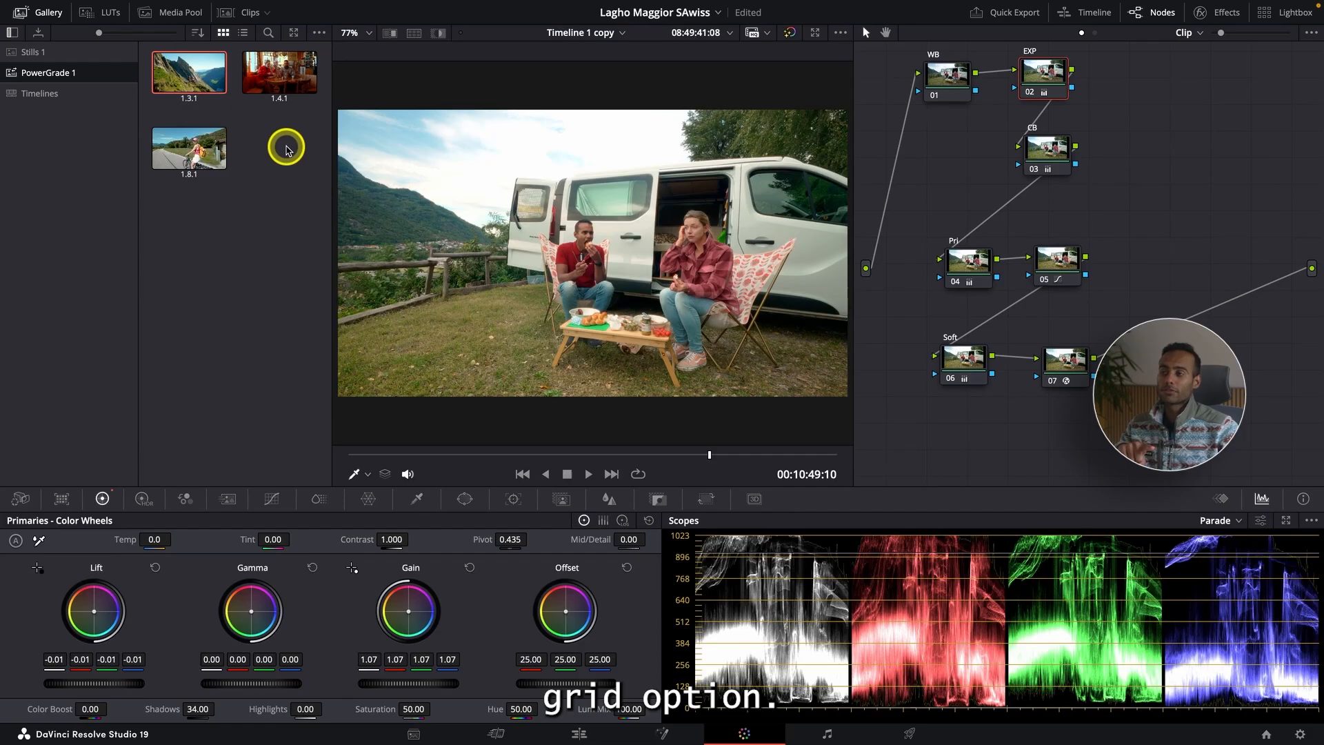
- Browse the Timelines album and switch back to the DaVinci resolve 19 - Test 1 project
click(52, 92)
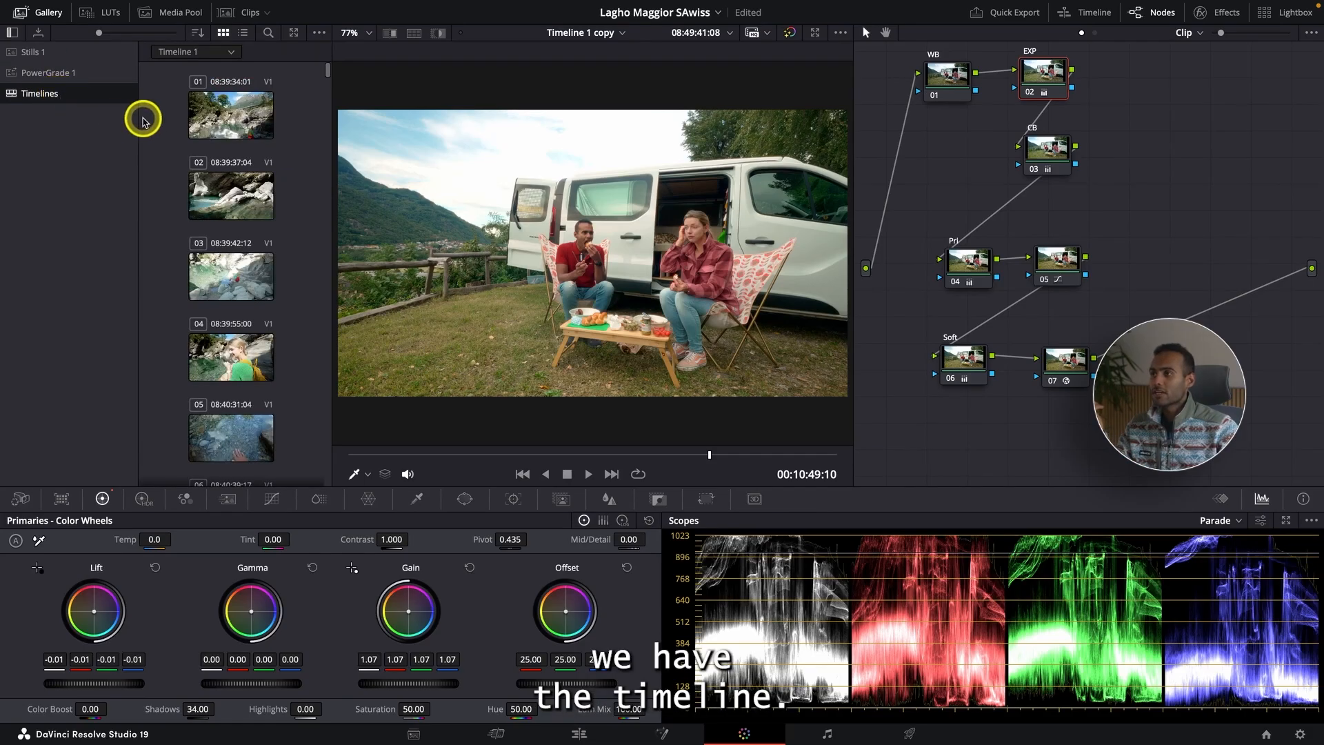
scroll(232, 200, down, 10)
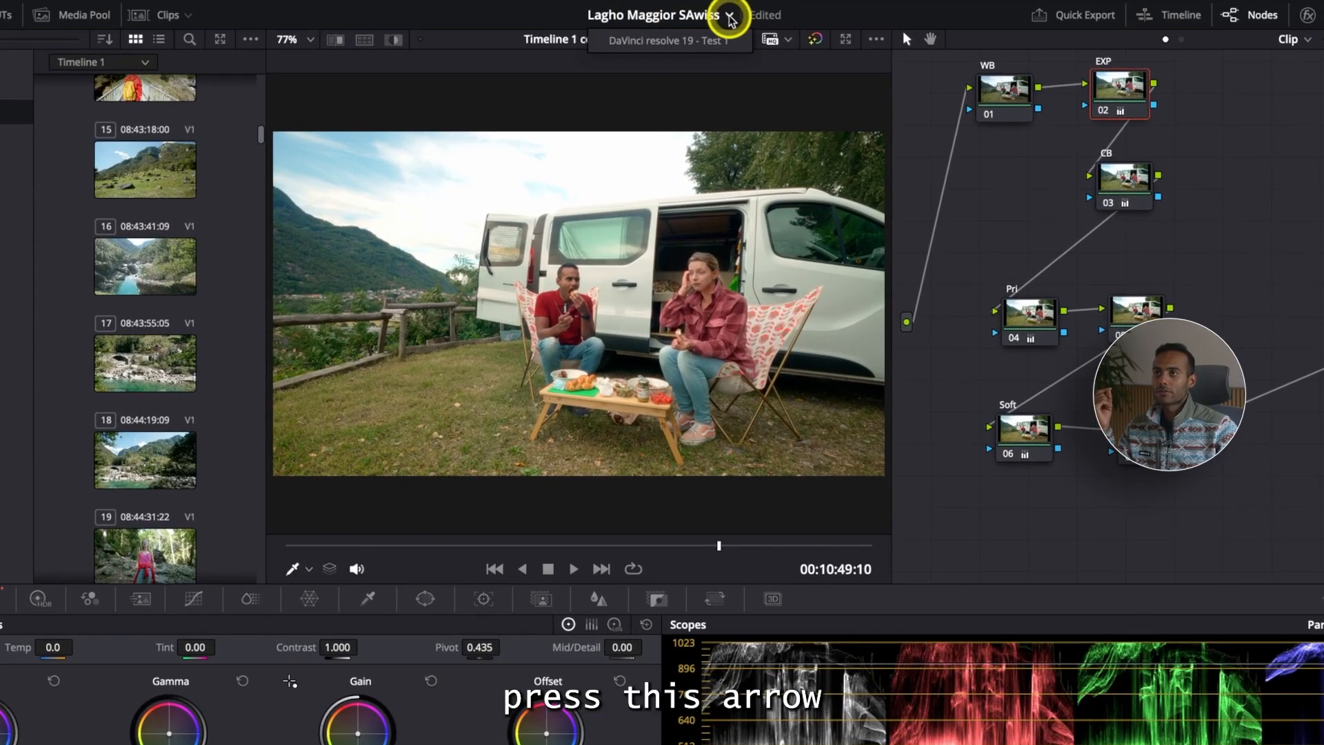
click(729, 15)
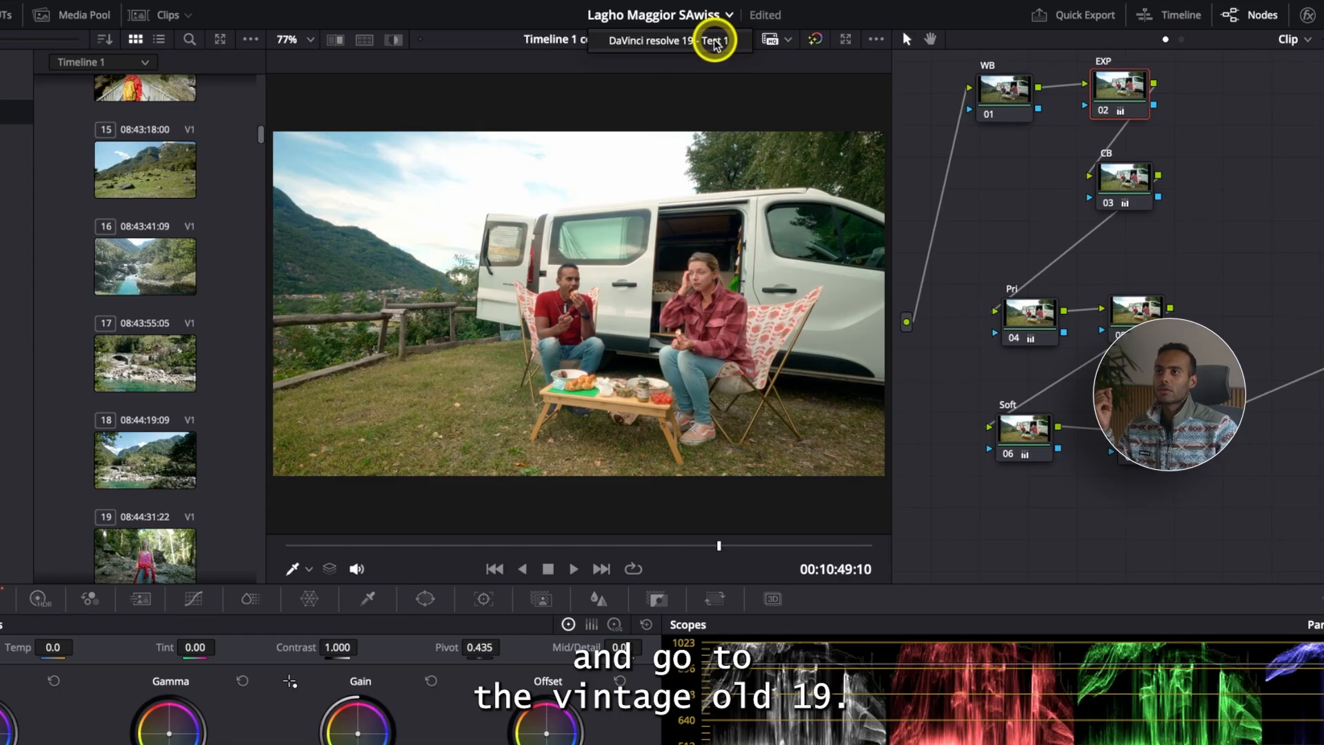
click(715, 43)
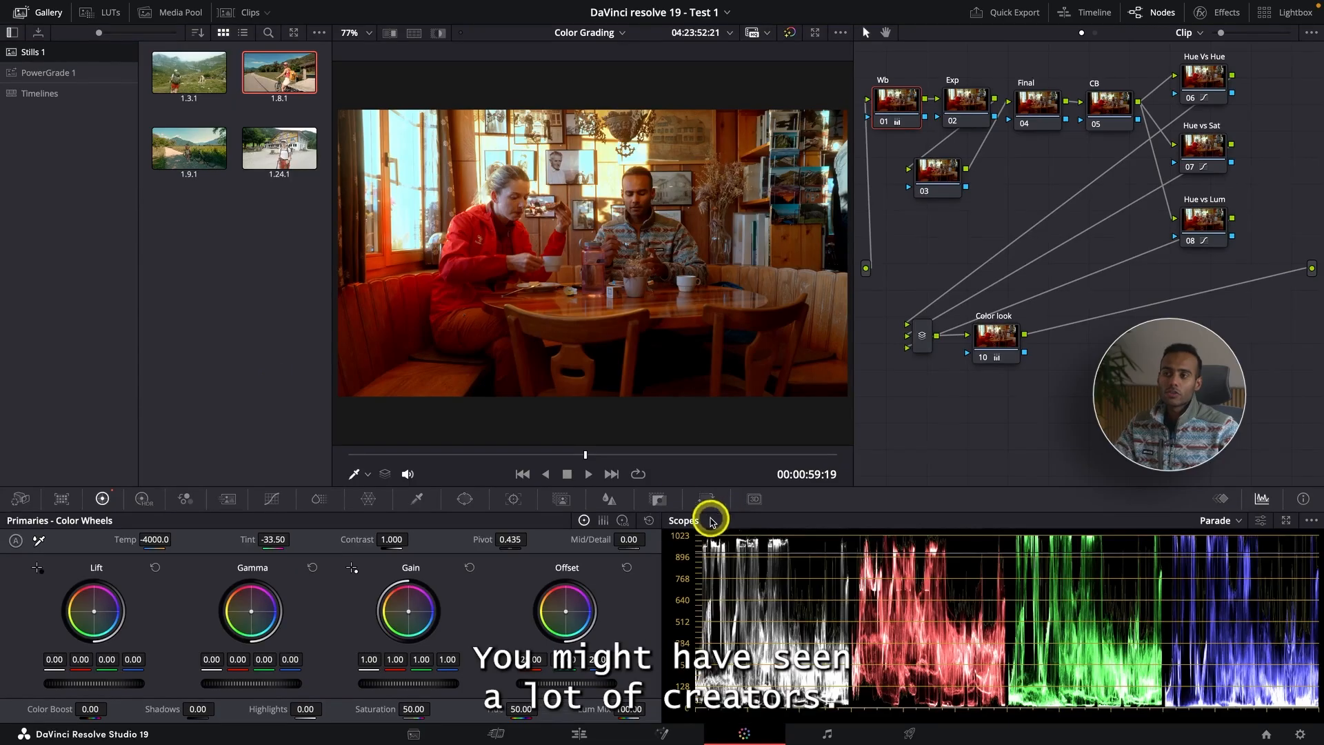
- Move the playhead to the cycling clip and grab a still of its frame into Stills 1
click(581, 731)
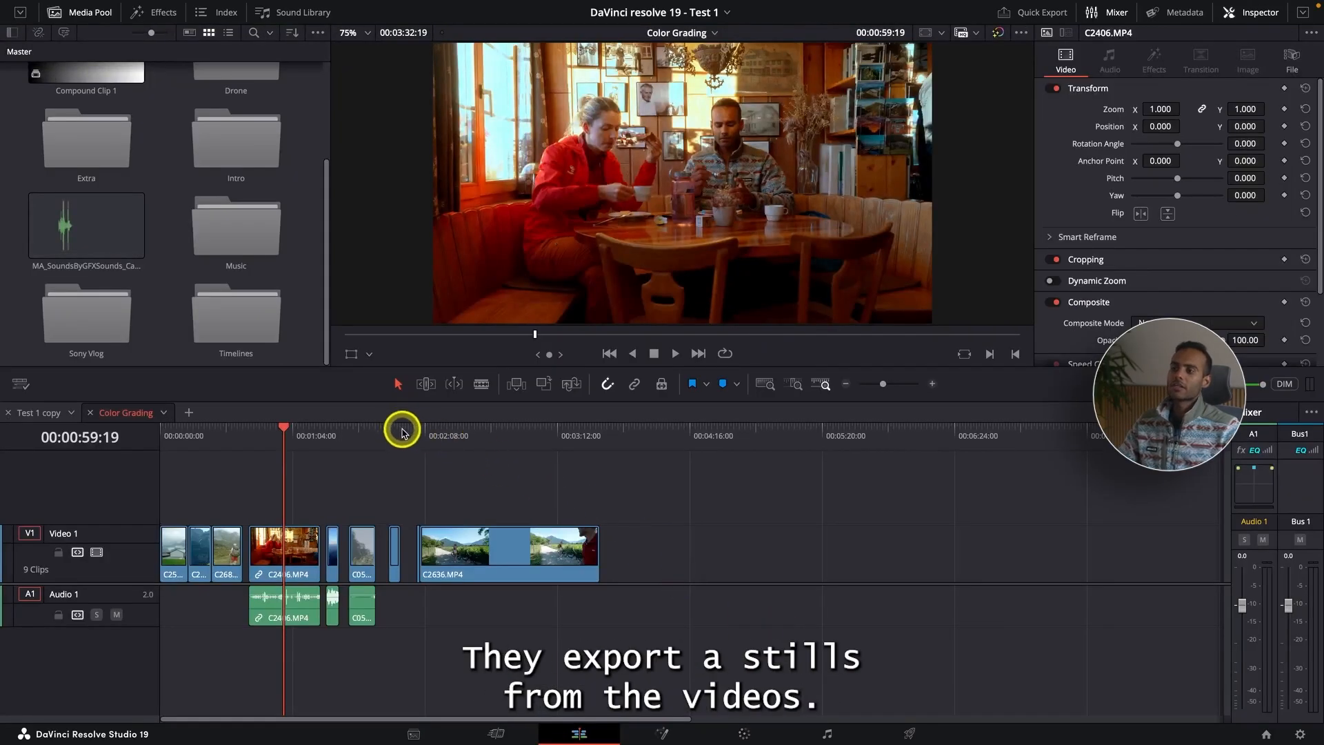
drag(514, 436, 526, 436)
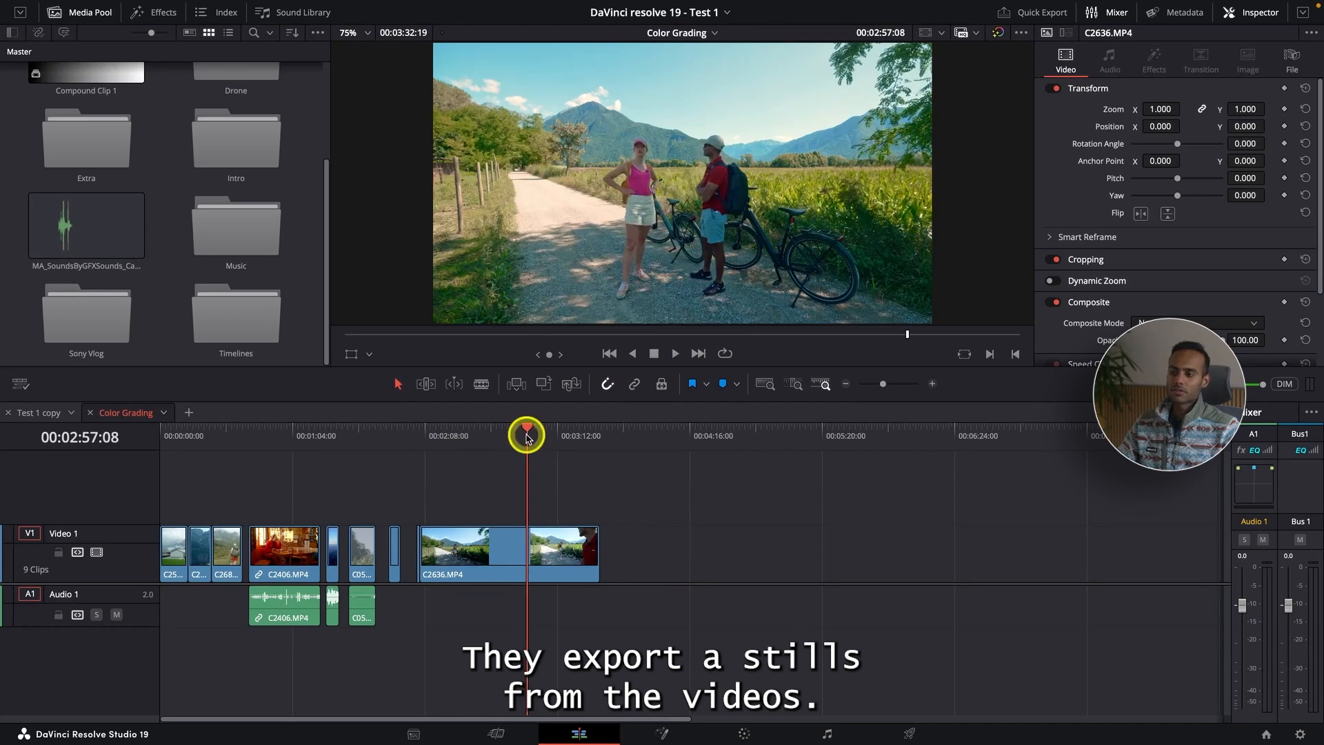
click(743, 733)
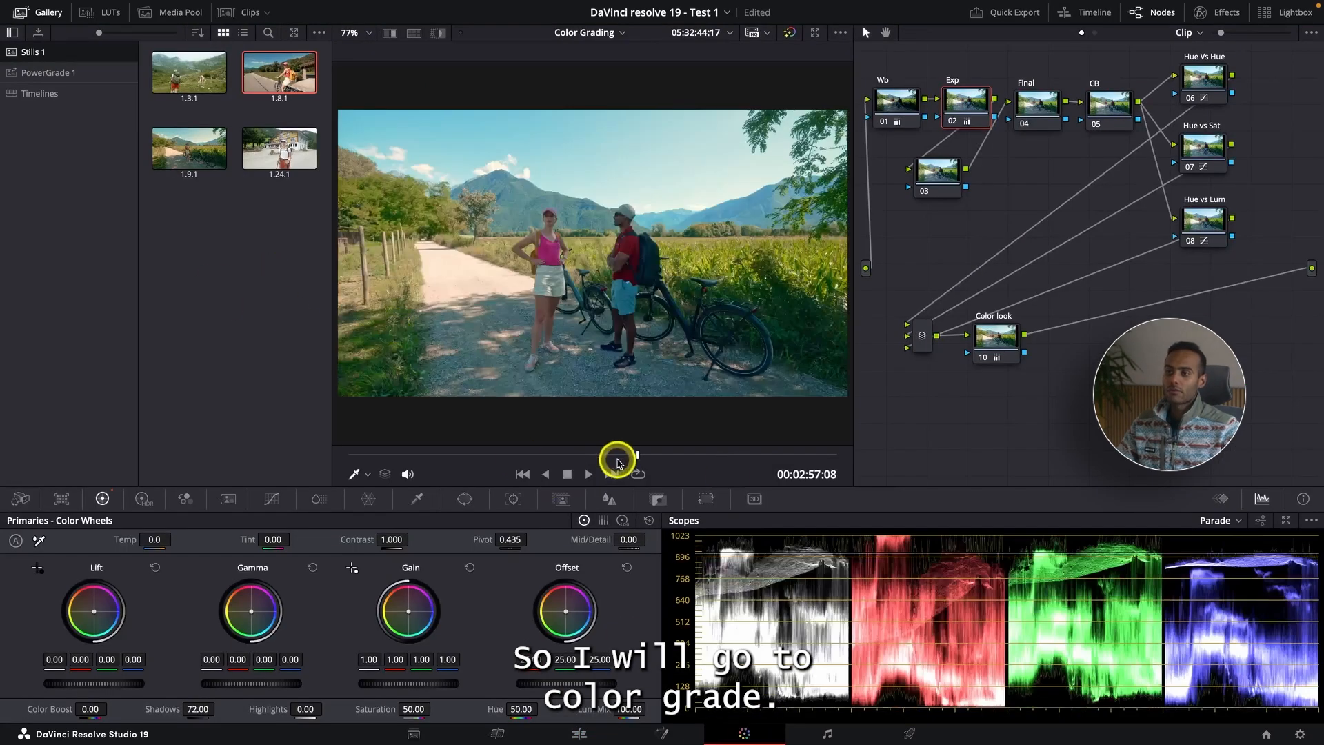
drag(638, 455, 747, 452)
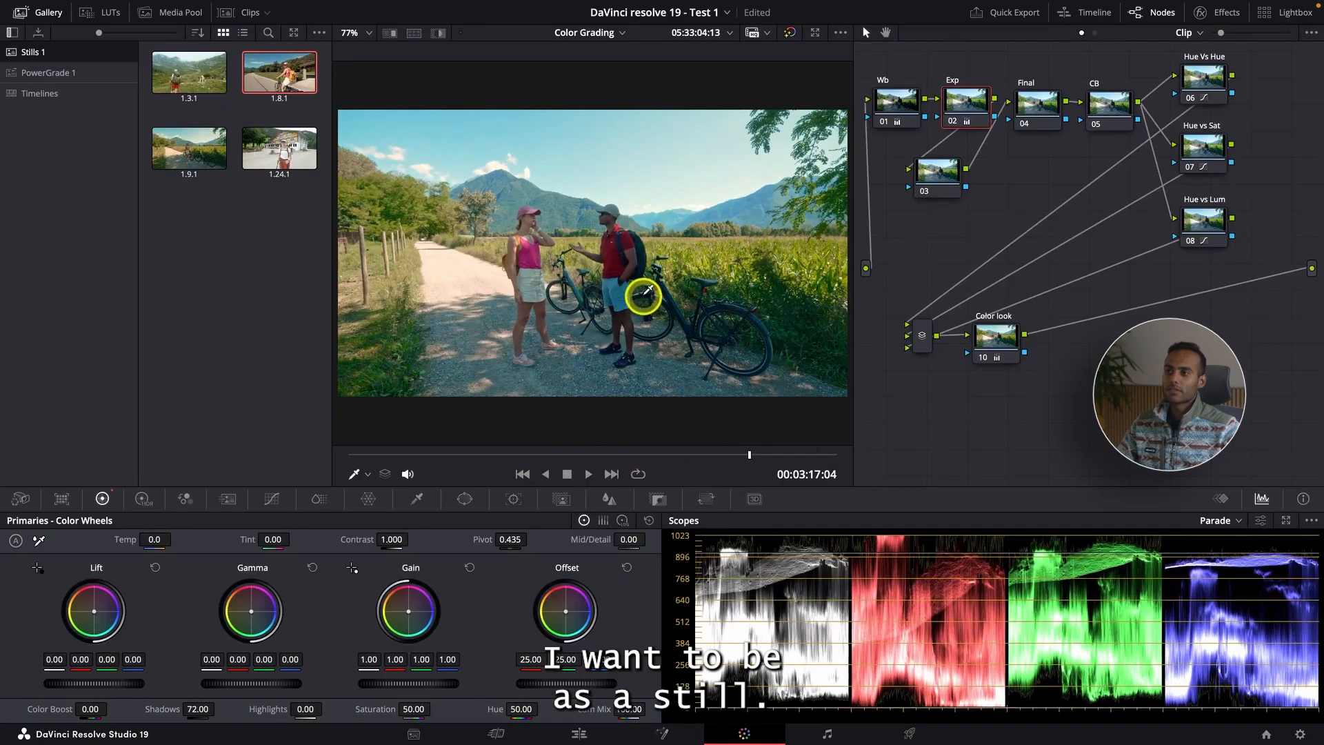
right_click(662, 306)
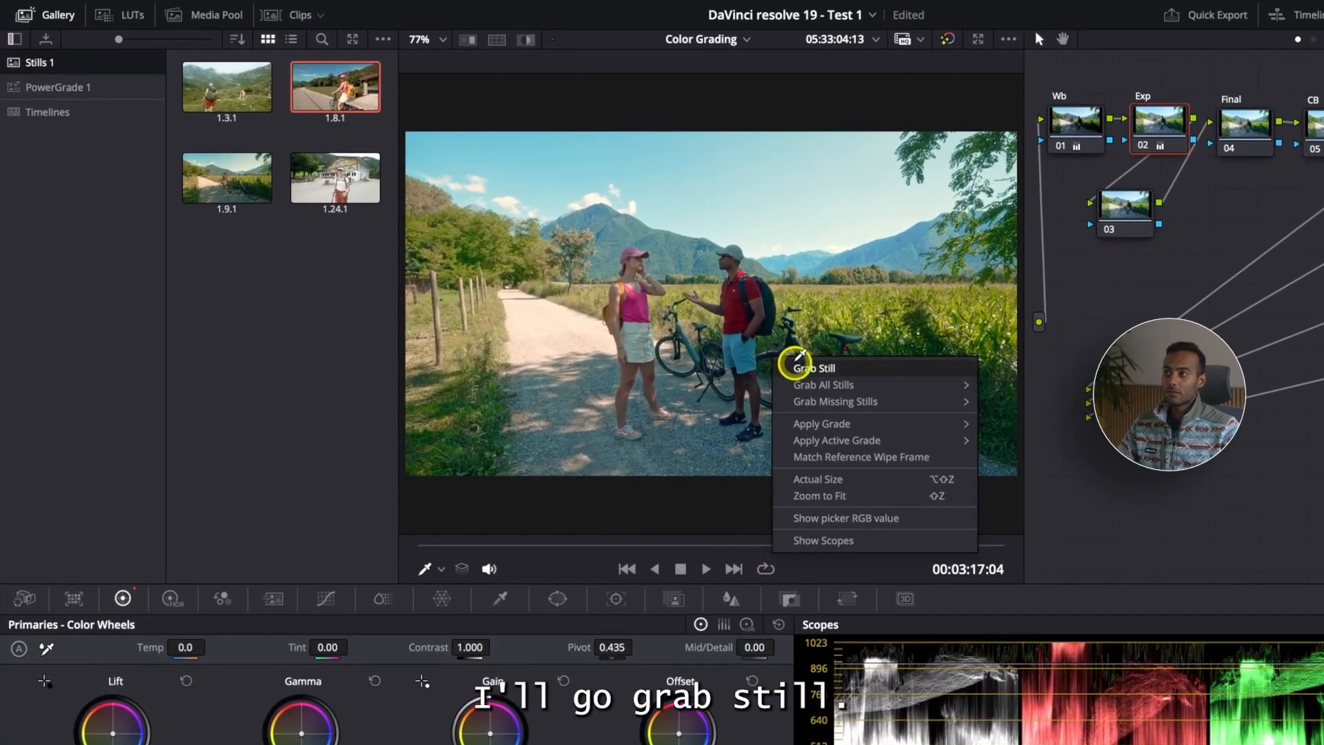
click(664, 306)
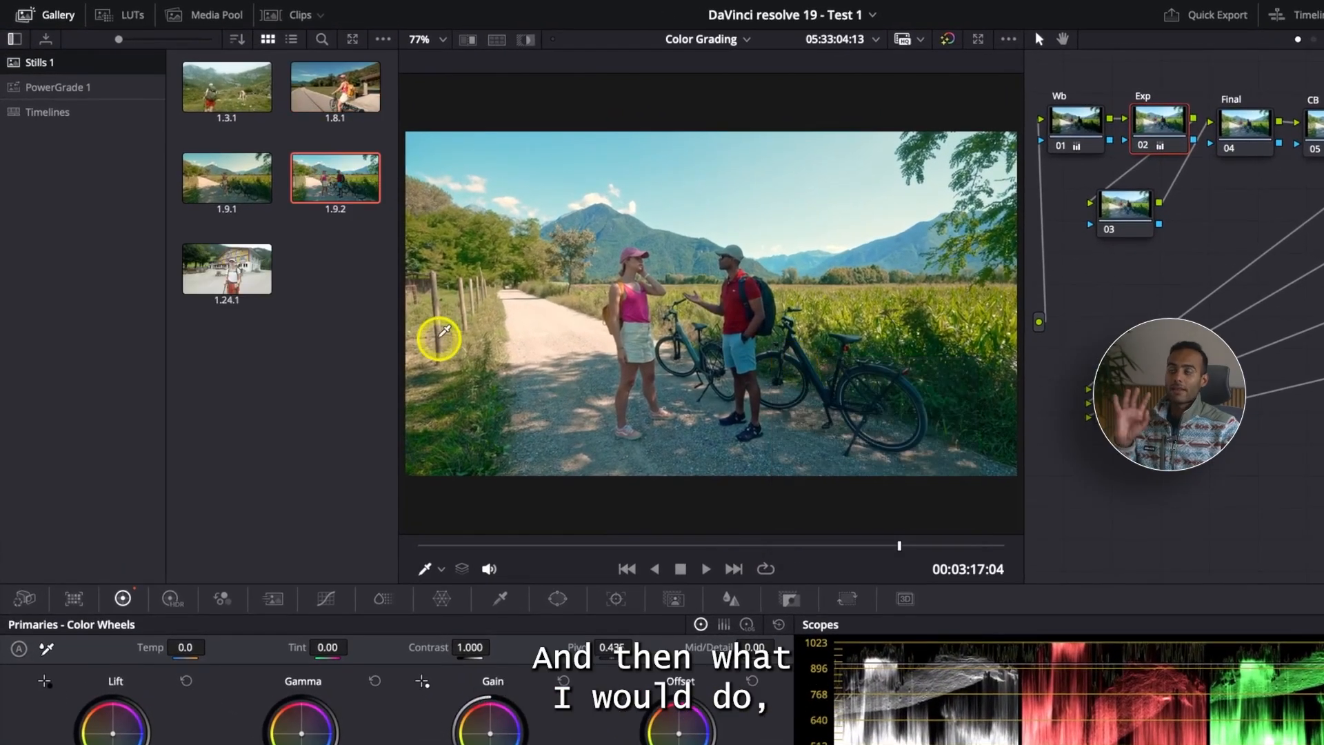
- Export still 1.9.2 as a JPEG file to the Desktop
right_click(336, 180)
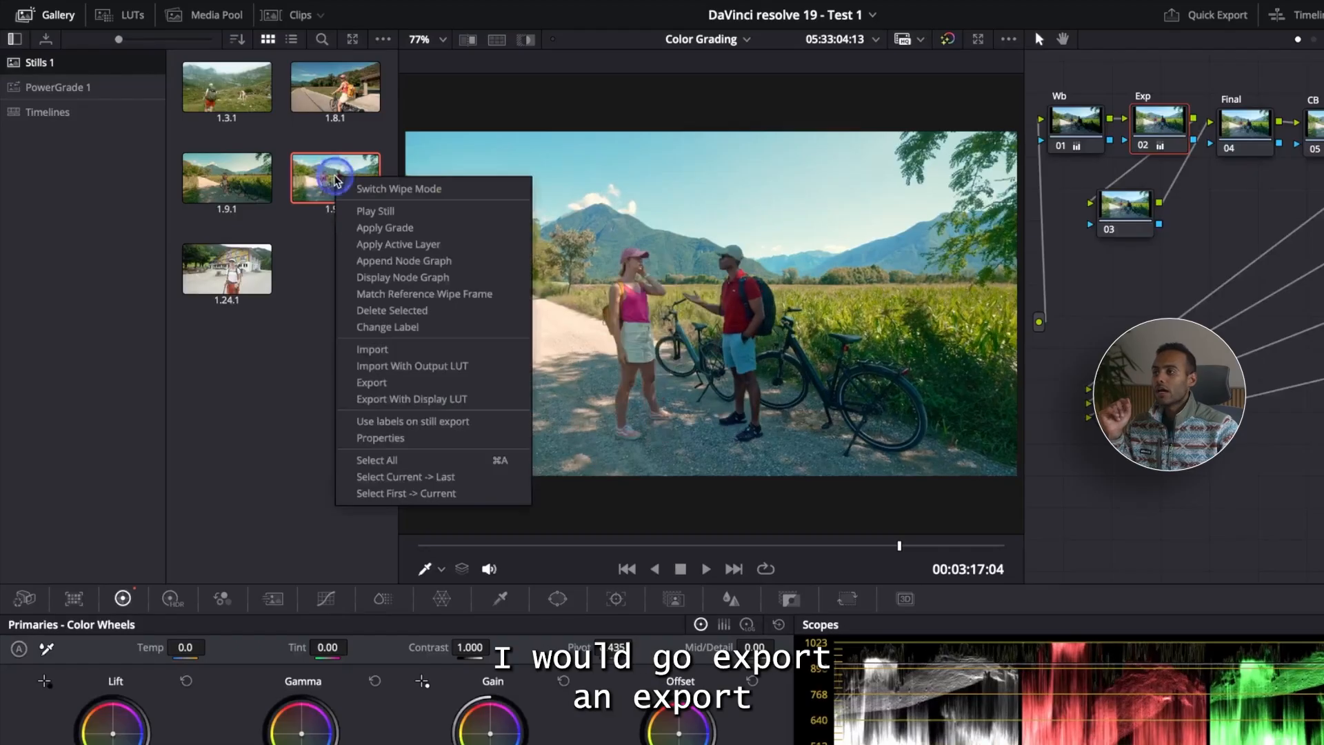
click(434, 382)
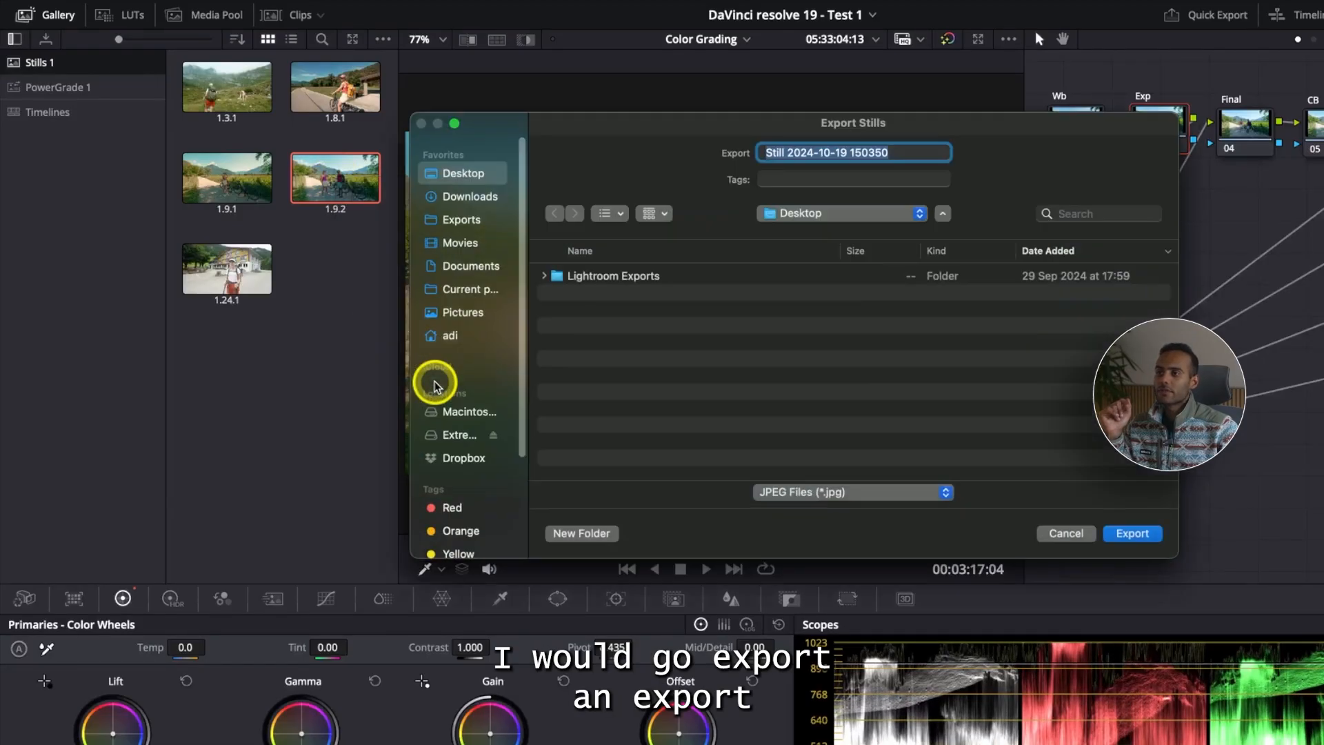
click(824, 495)
click(1131, 534)
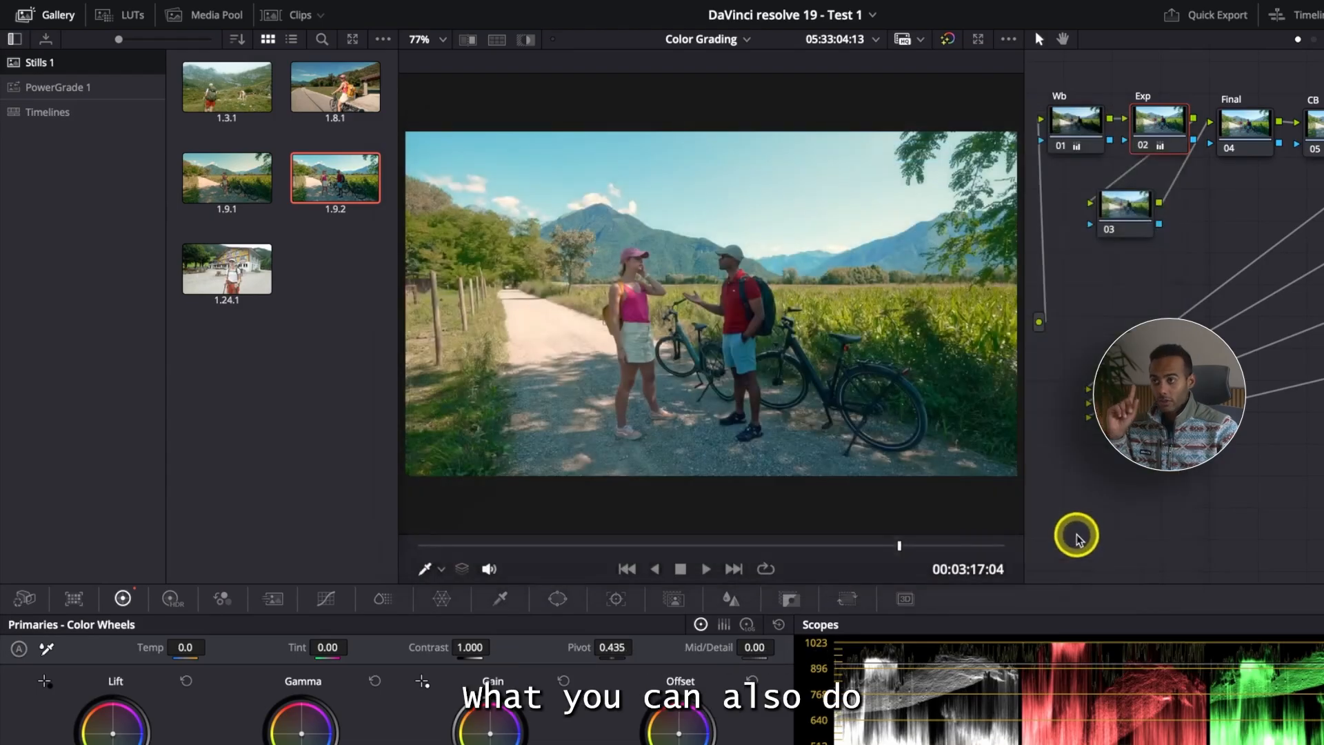
- Move the playhead and open the current-frame still export, checking its image file formats before closing it
click(527, 545)
mouse_move(107, 20)
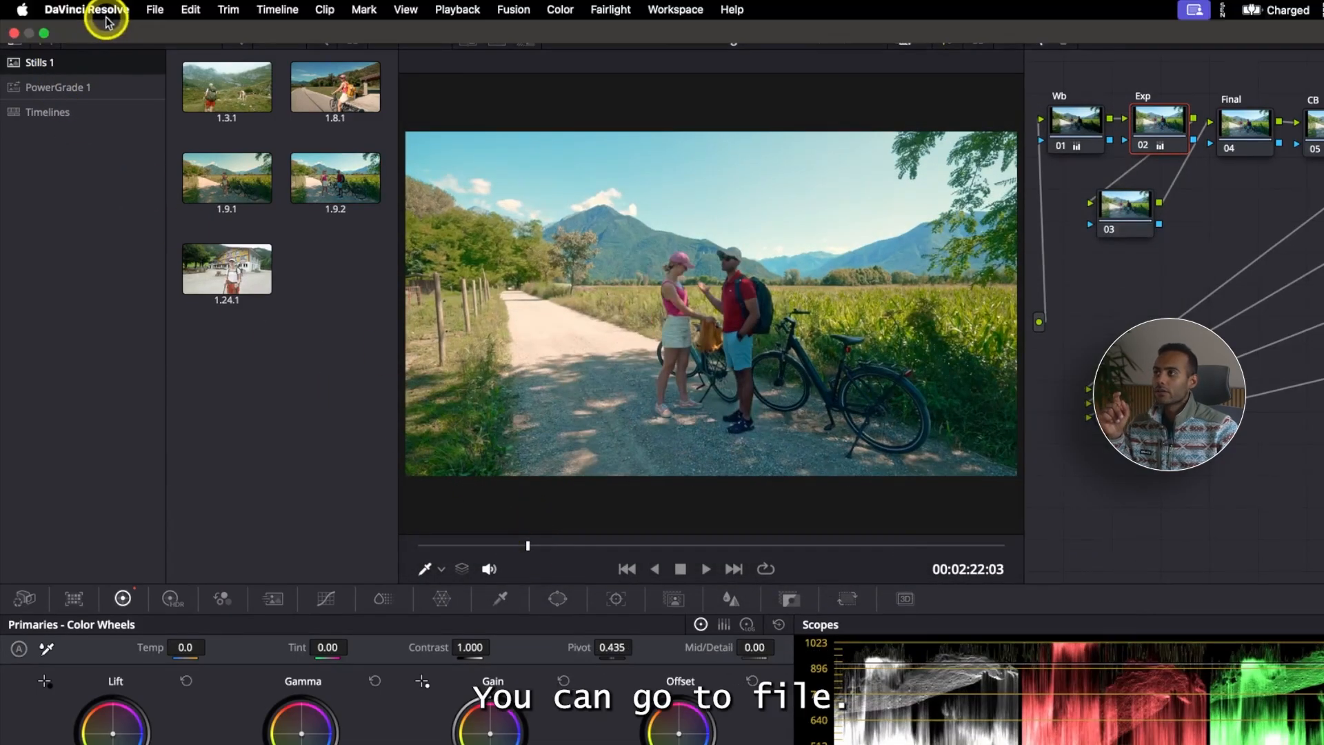
click(166, 11)
mouse_move(310, 325)
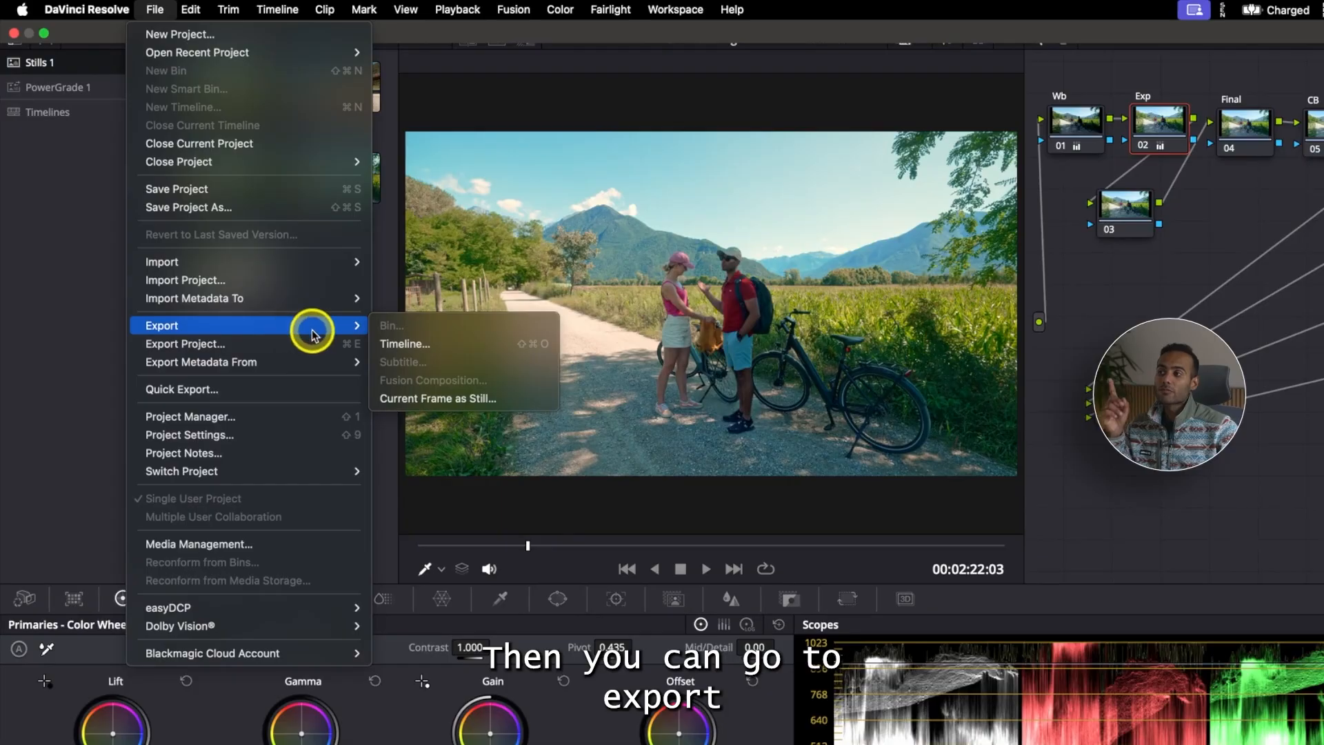
click(426, 397)
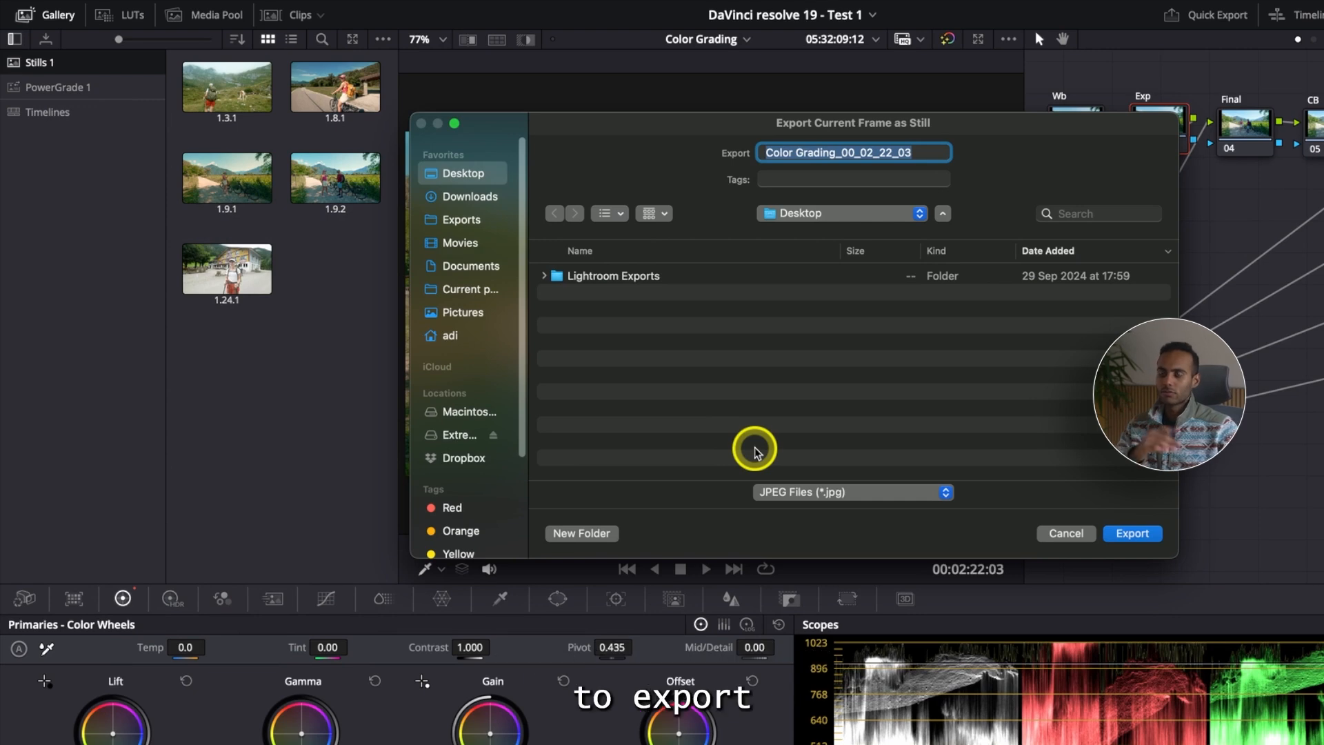
click(915, 492)
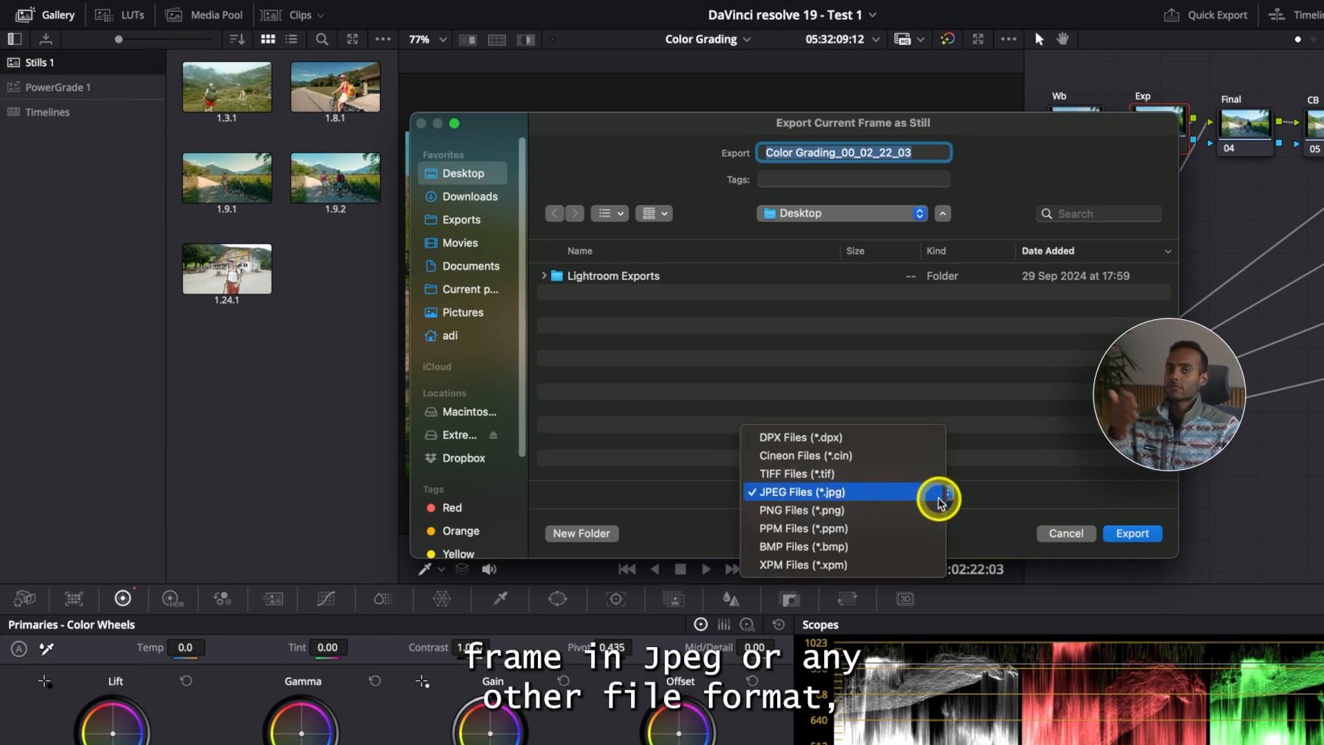
click(1082, 537)
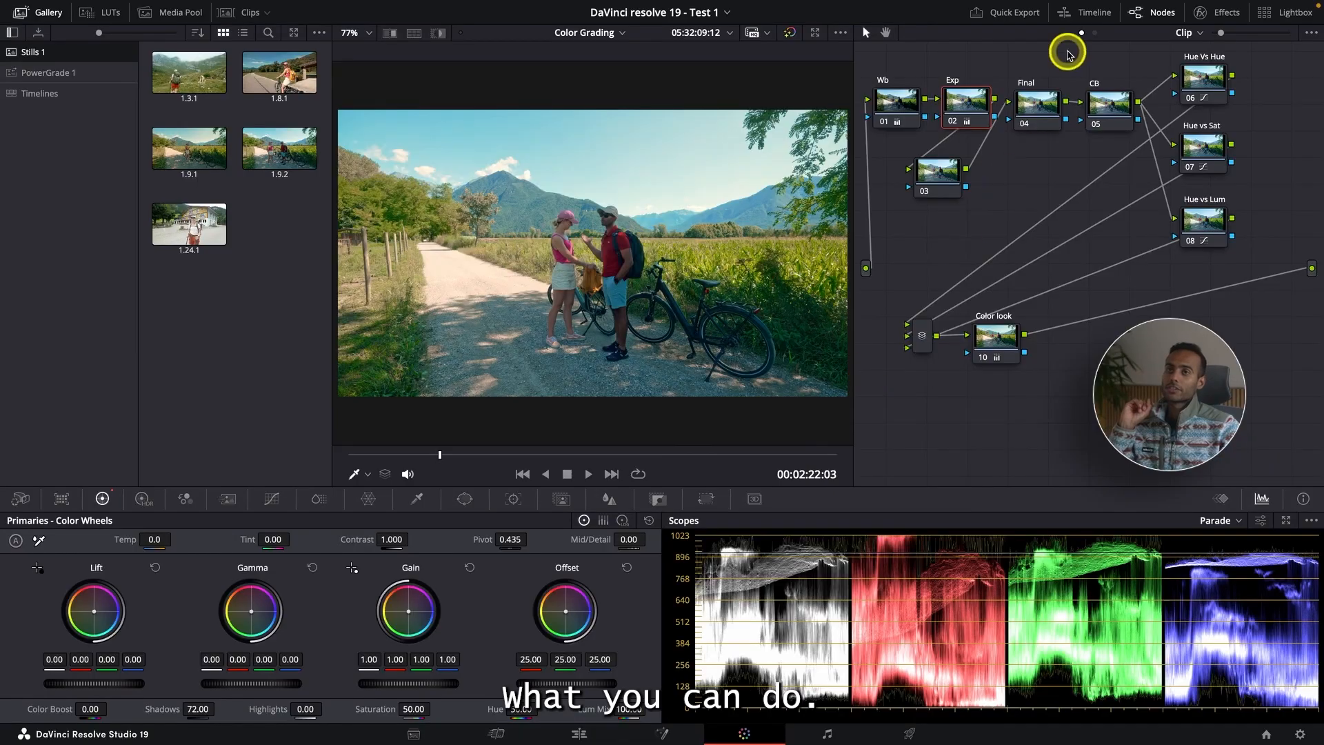
- Switch the node graph to Timeline mode and add a serial node to the timeline grade
click(1095, 34)
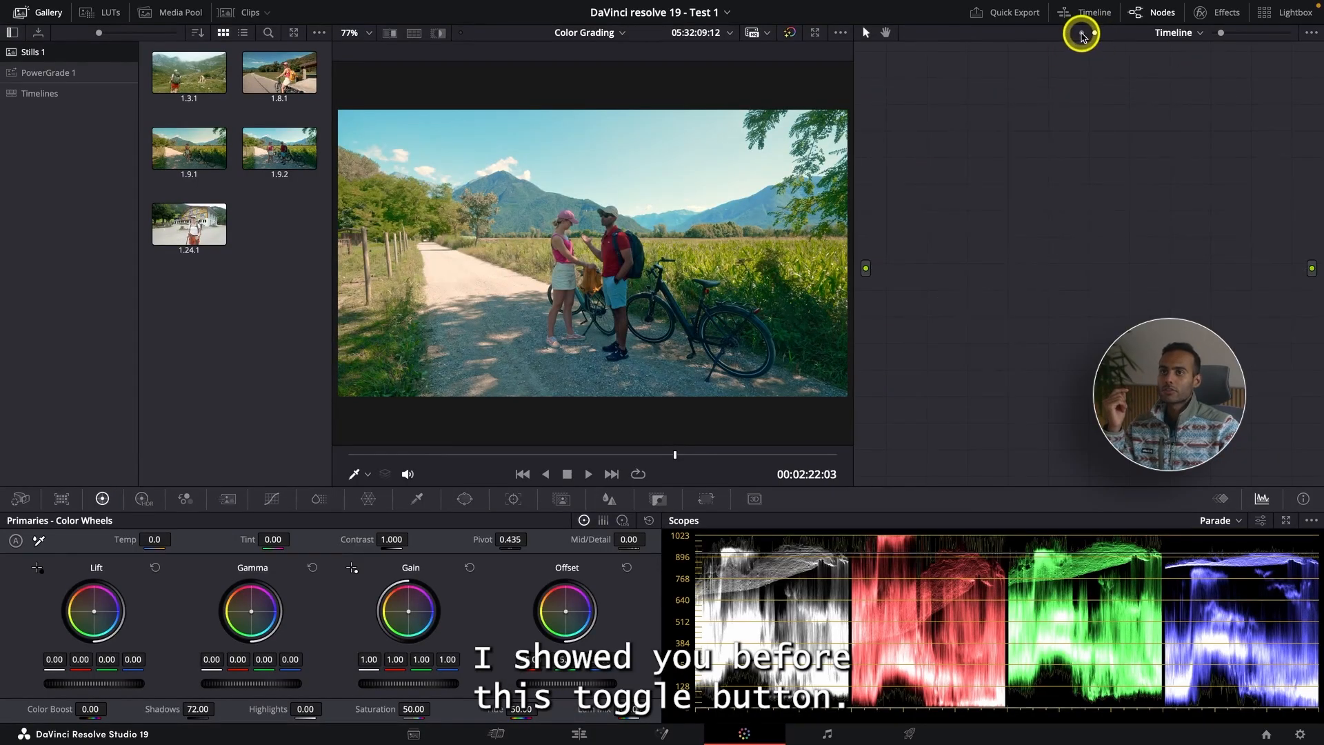
click(1081, 34)
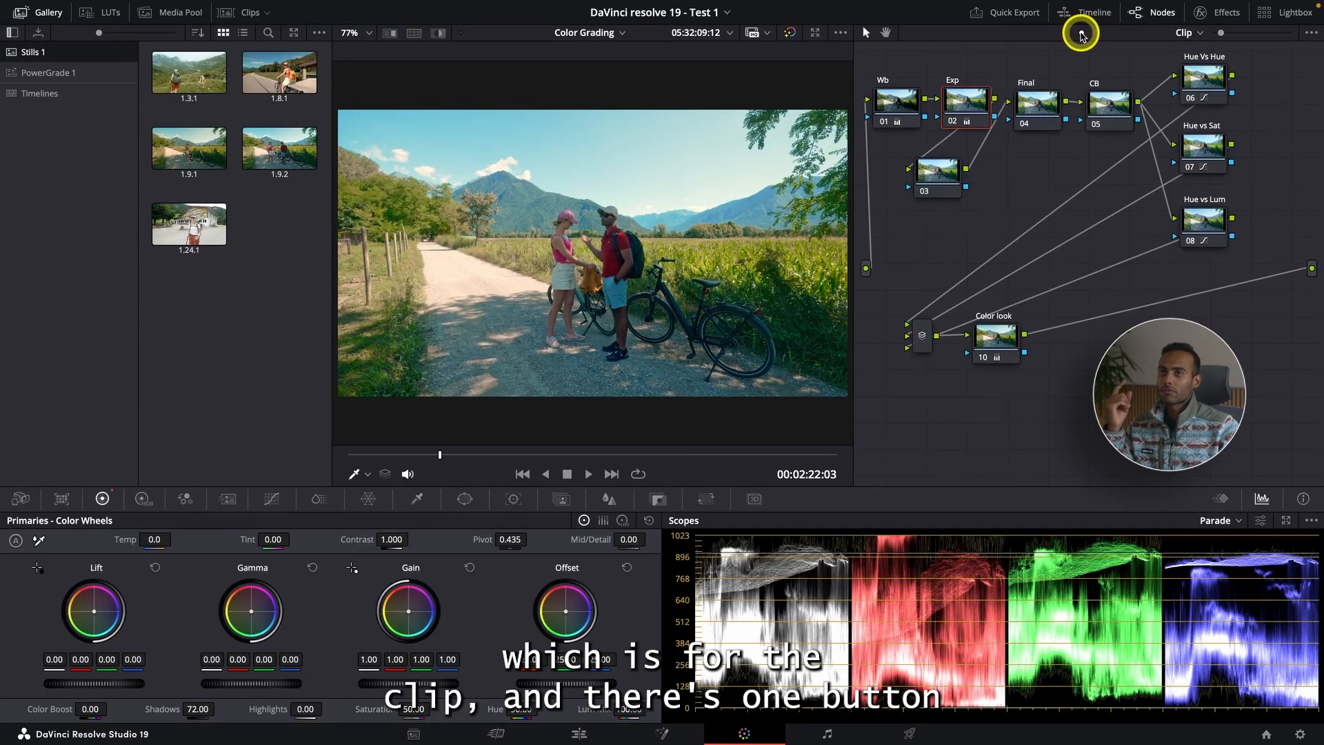
click(1095, 32)
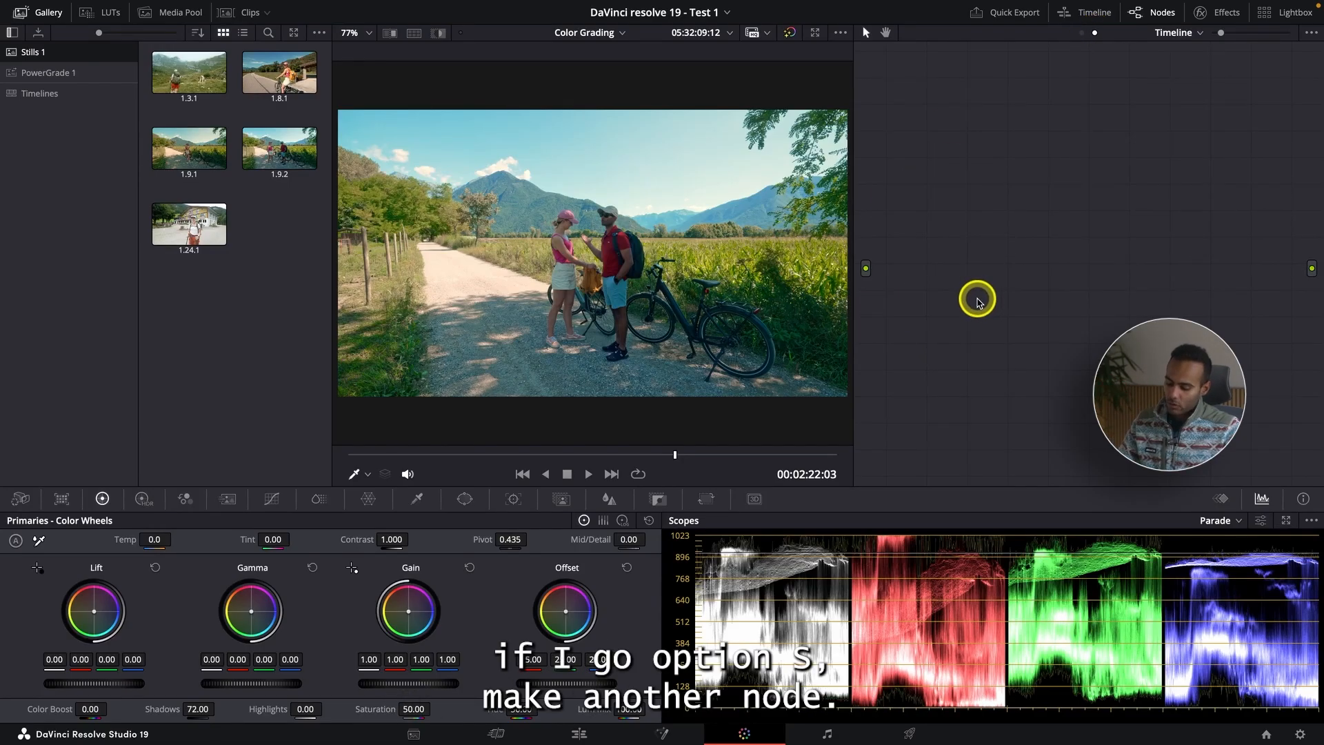
key(alt+s)
drag(991, 158, 1016, 160)
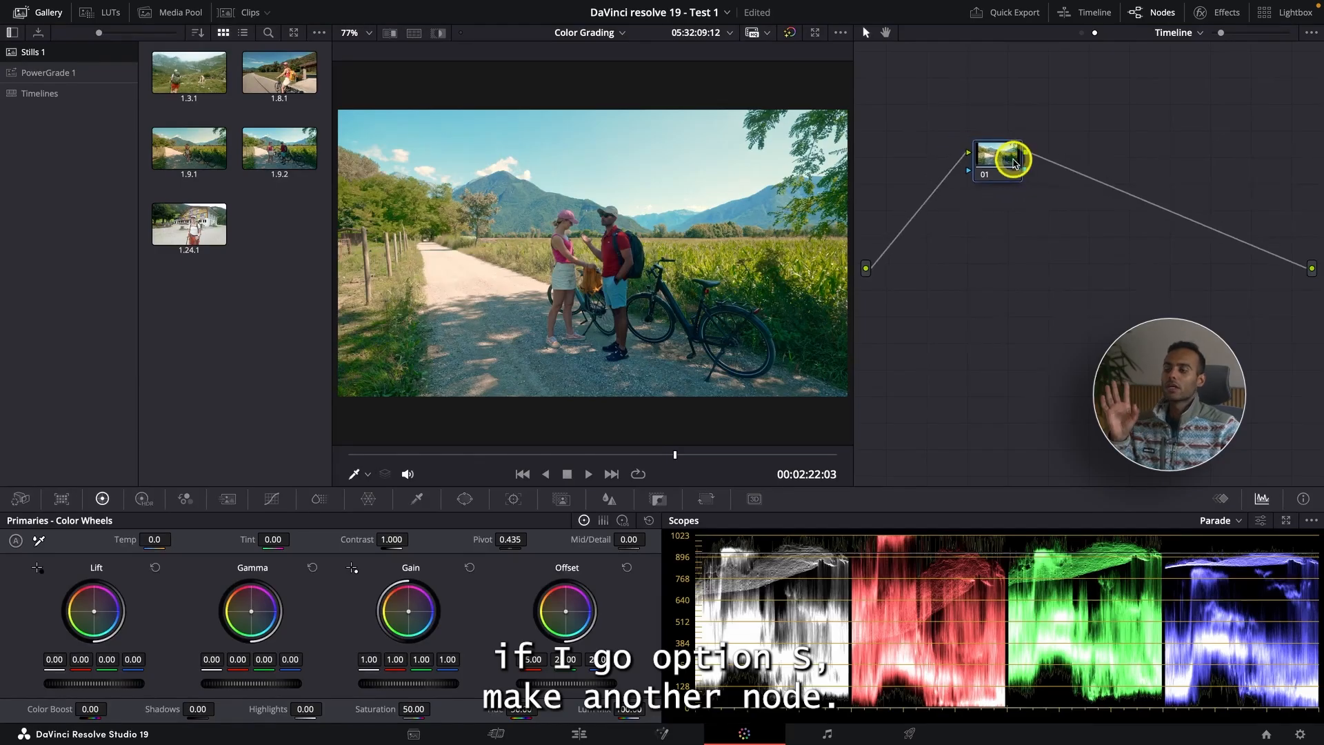
- Lower the timeline node's Mid/Detail to -74 to soften the whole timeline
drag(629, 541, 526, 534)
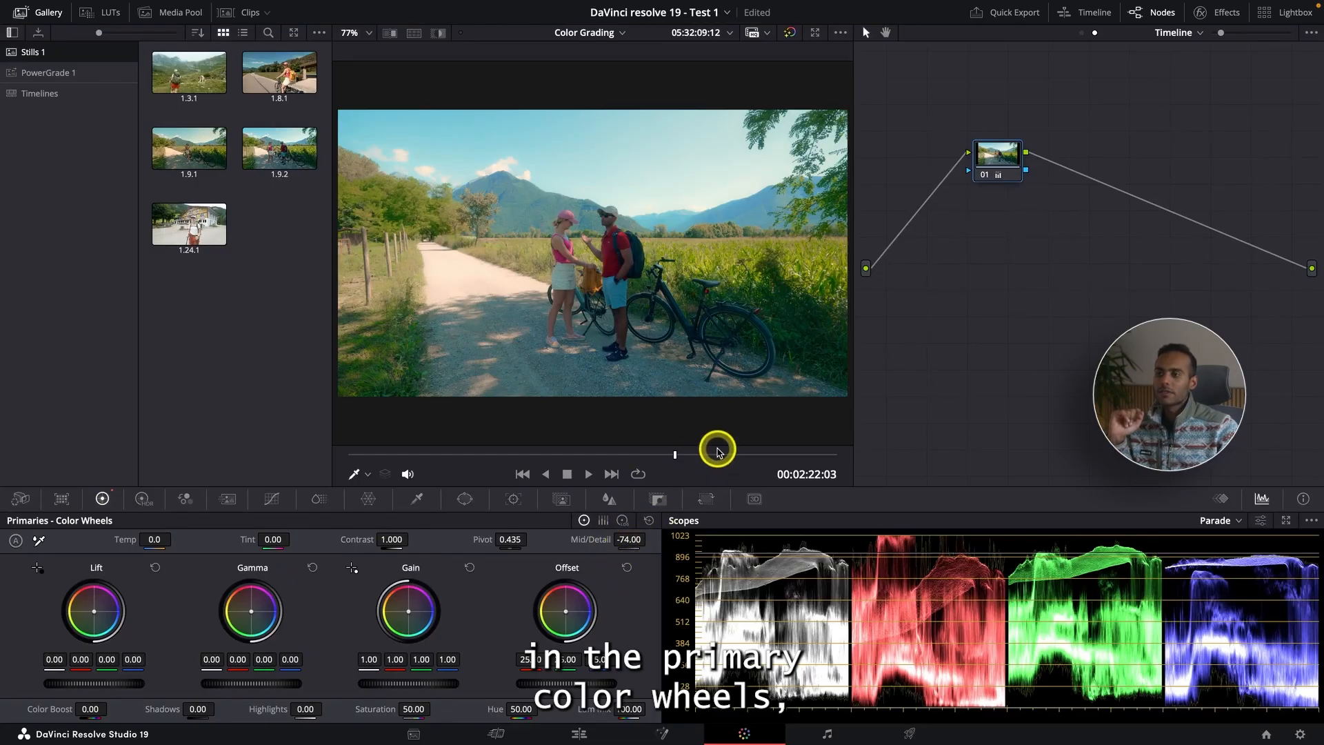
drag(716, 453, 746, 453)
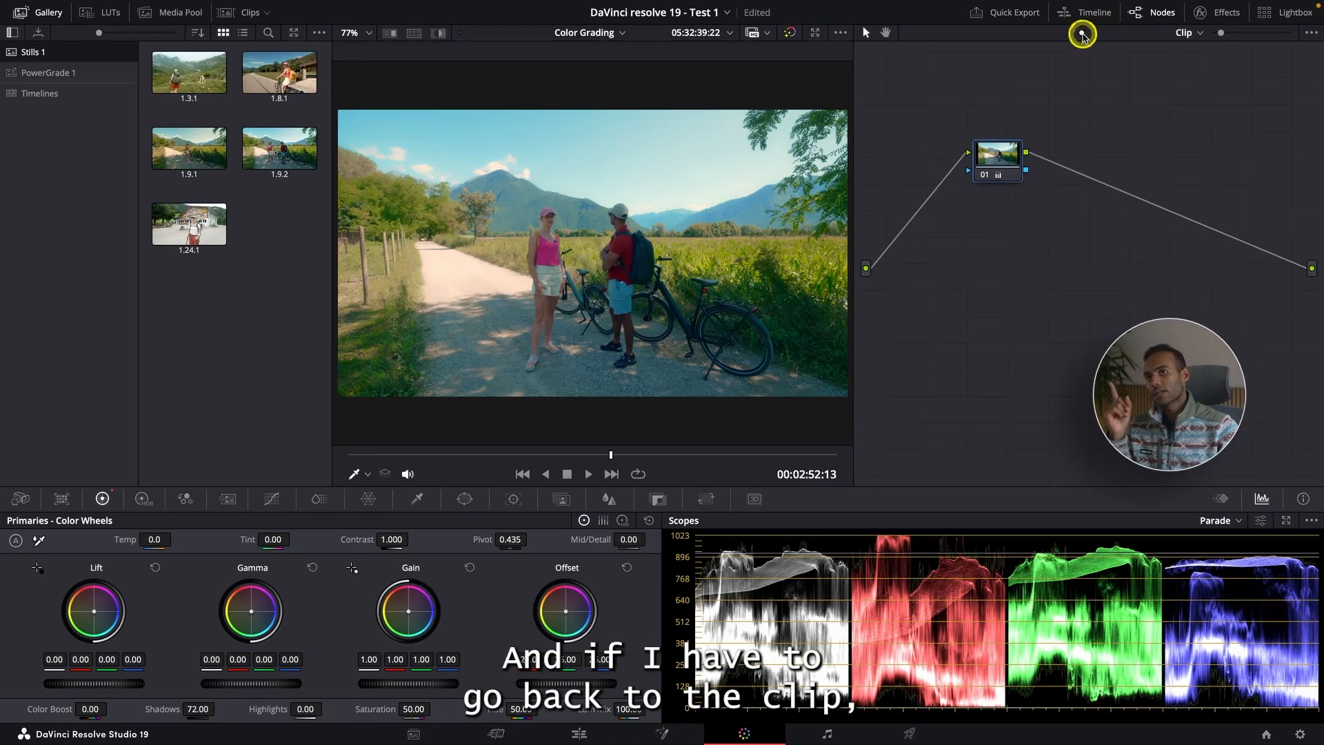
- Switch the node graph between Clip and Timeline views while stepping through several clips to review the timeline grade
click(1082, 35)
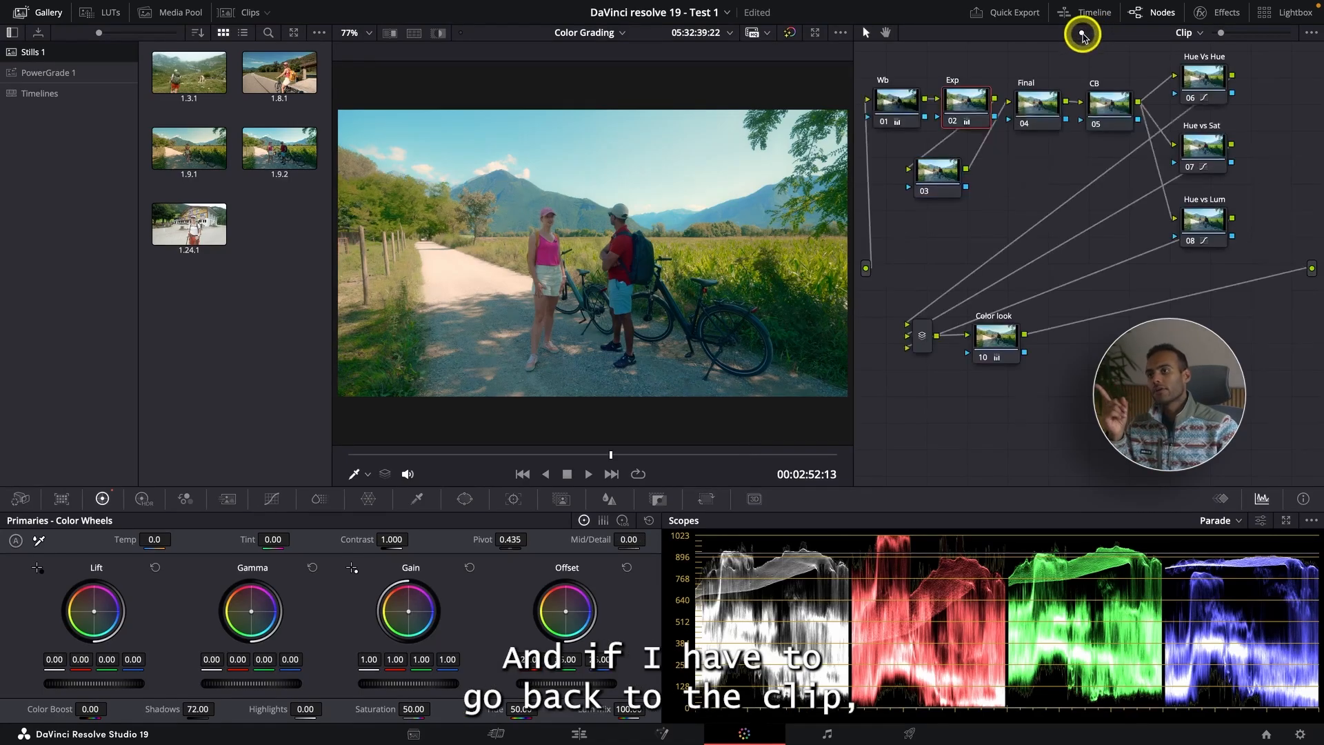
click(522, 474)
click(522, 474)
click(523, 475)
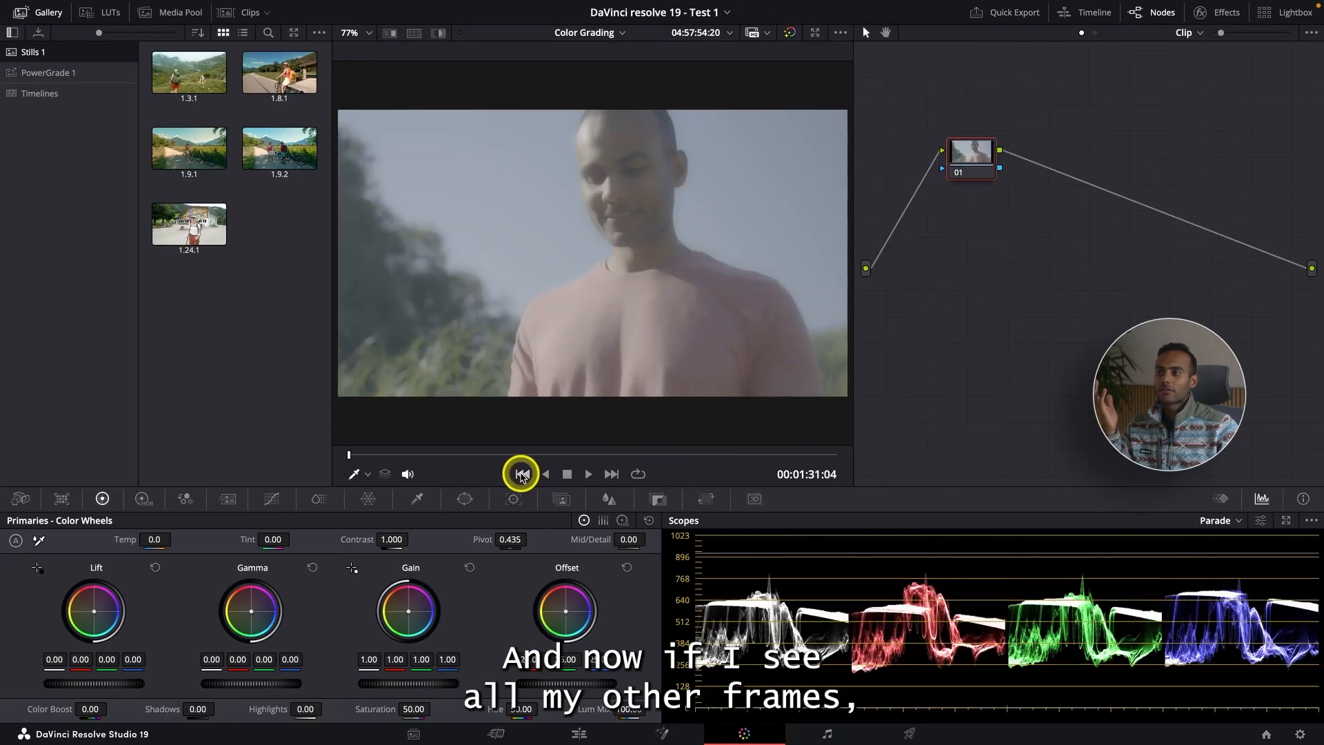
click(522, 475)
drag(614, 456, 647, 455)
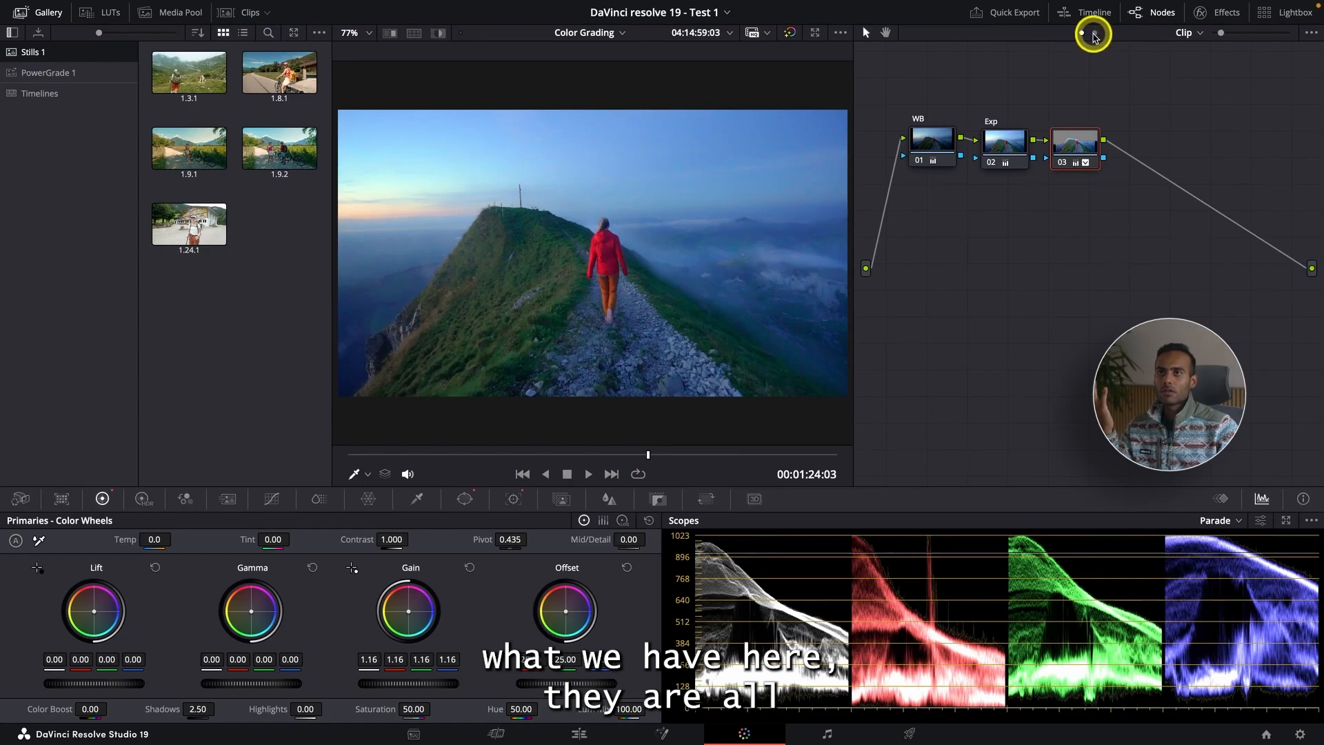
click(1095, 33)
- Preview the graded timeline fullscreen, scrubbing to another clip, and exit fullscreen
key(p)
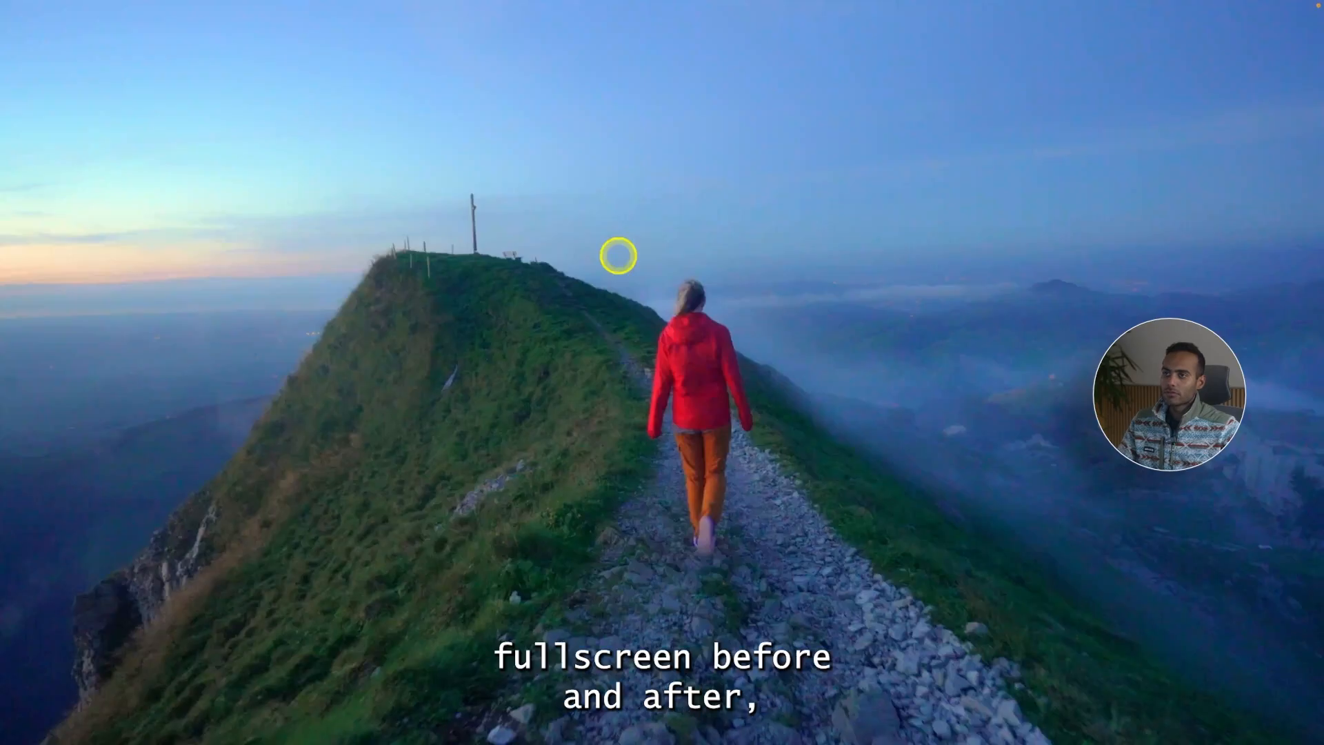
mouse_move(653, 452)
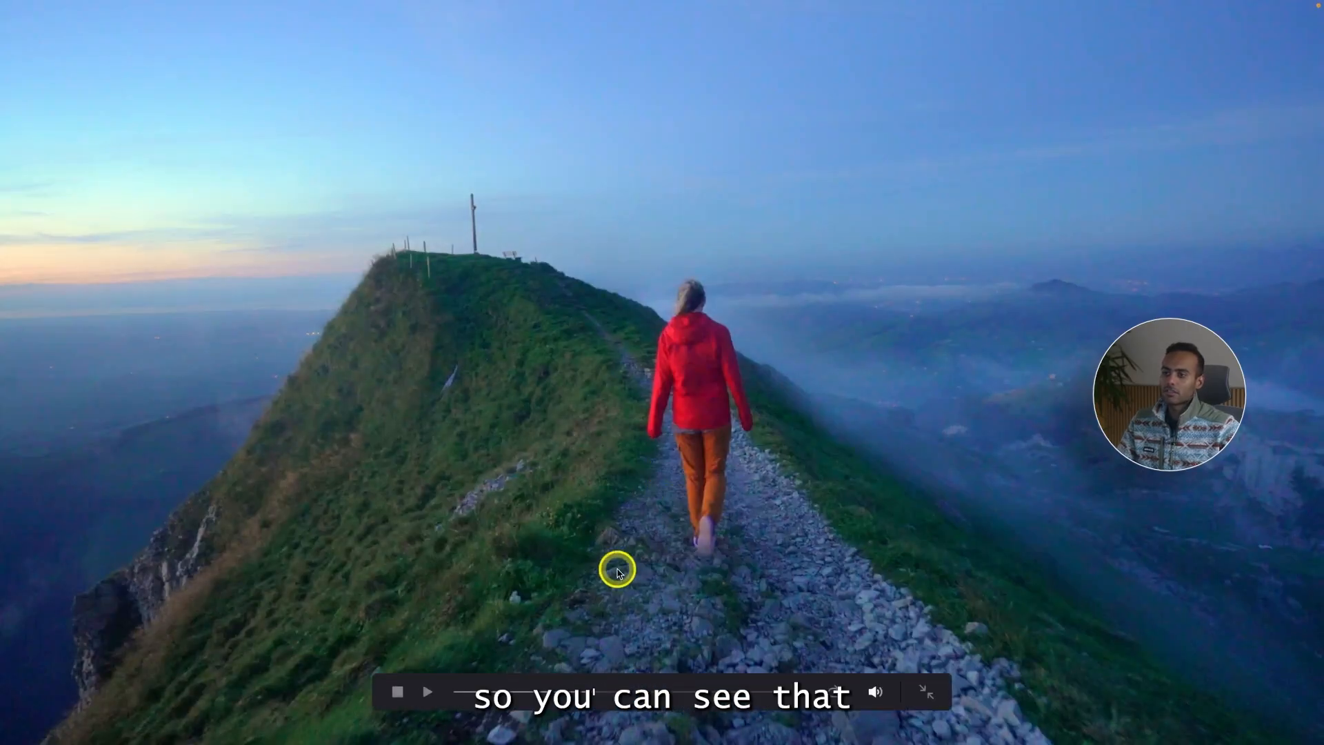
click(485, 693)
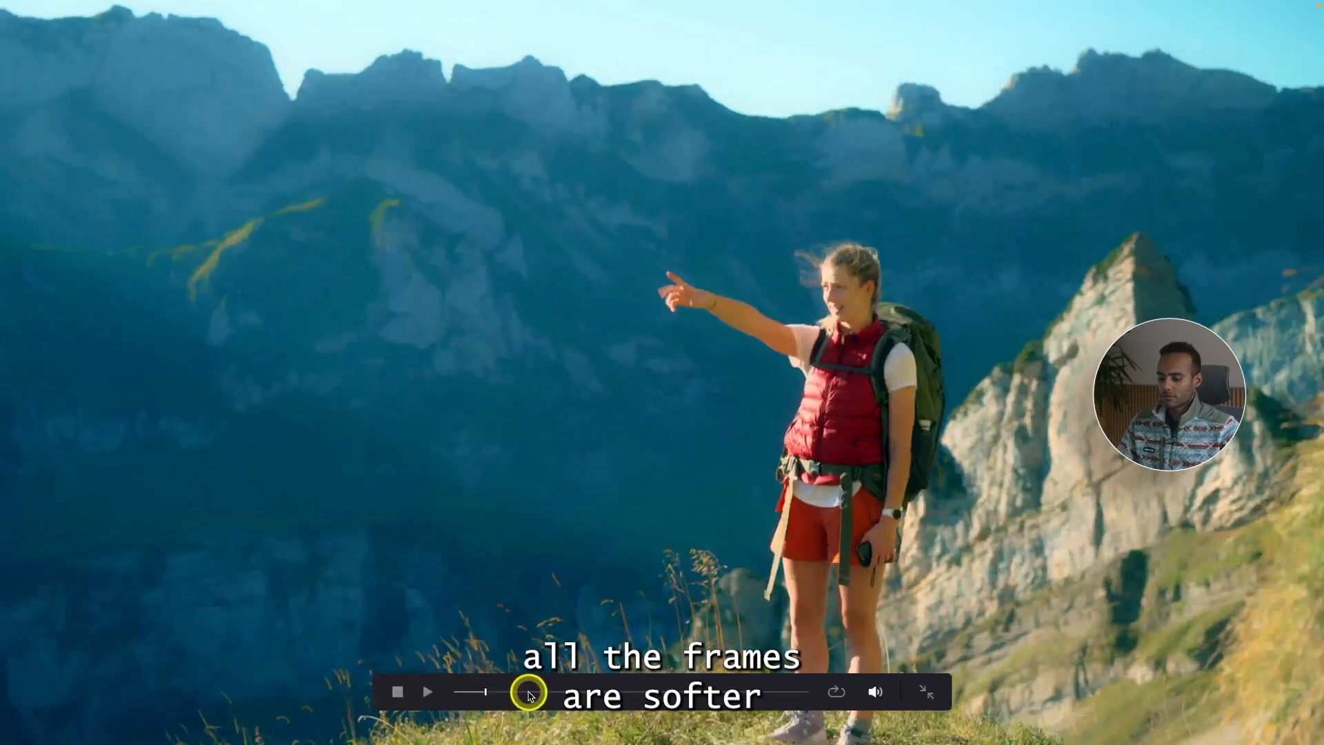
key(p)
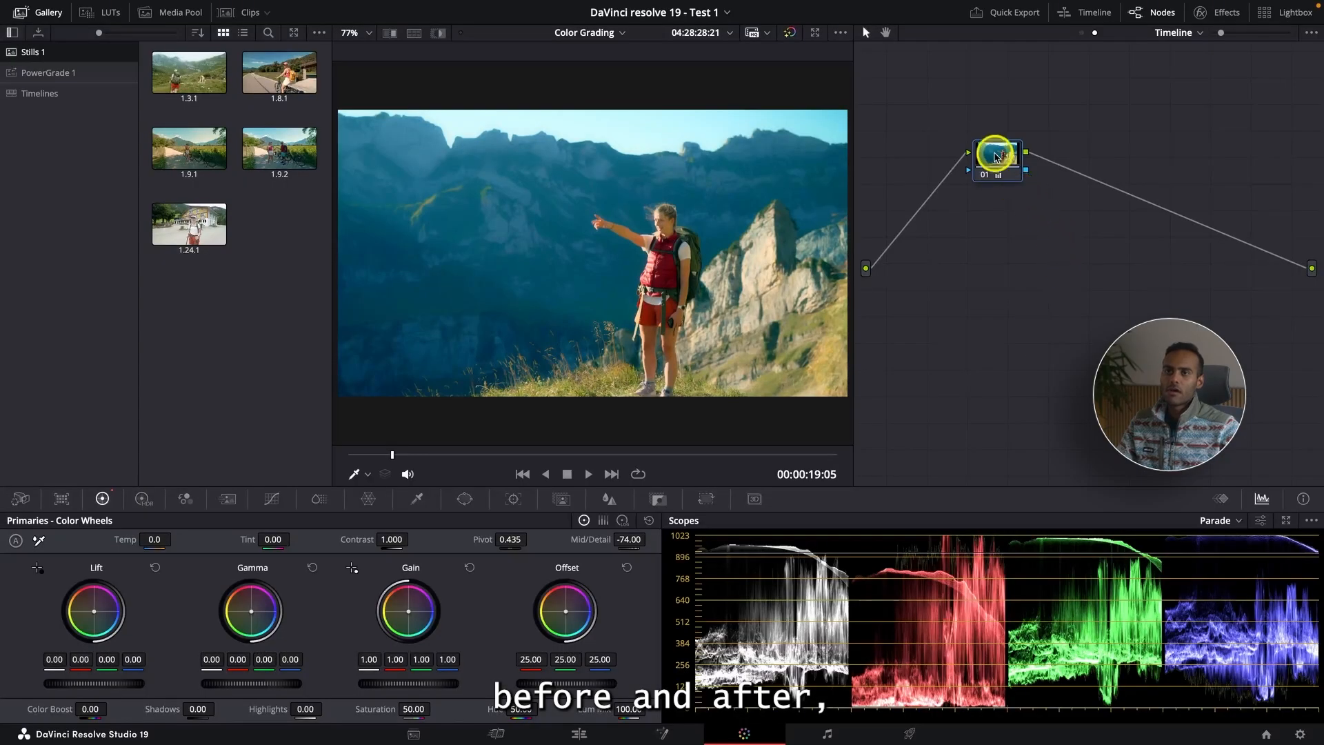
- Disable the timeline node to compare before and after, and switch the node graph back to Clip view
right_click(1021, 162)
click(1027, 168)
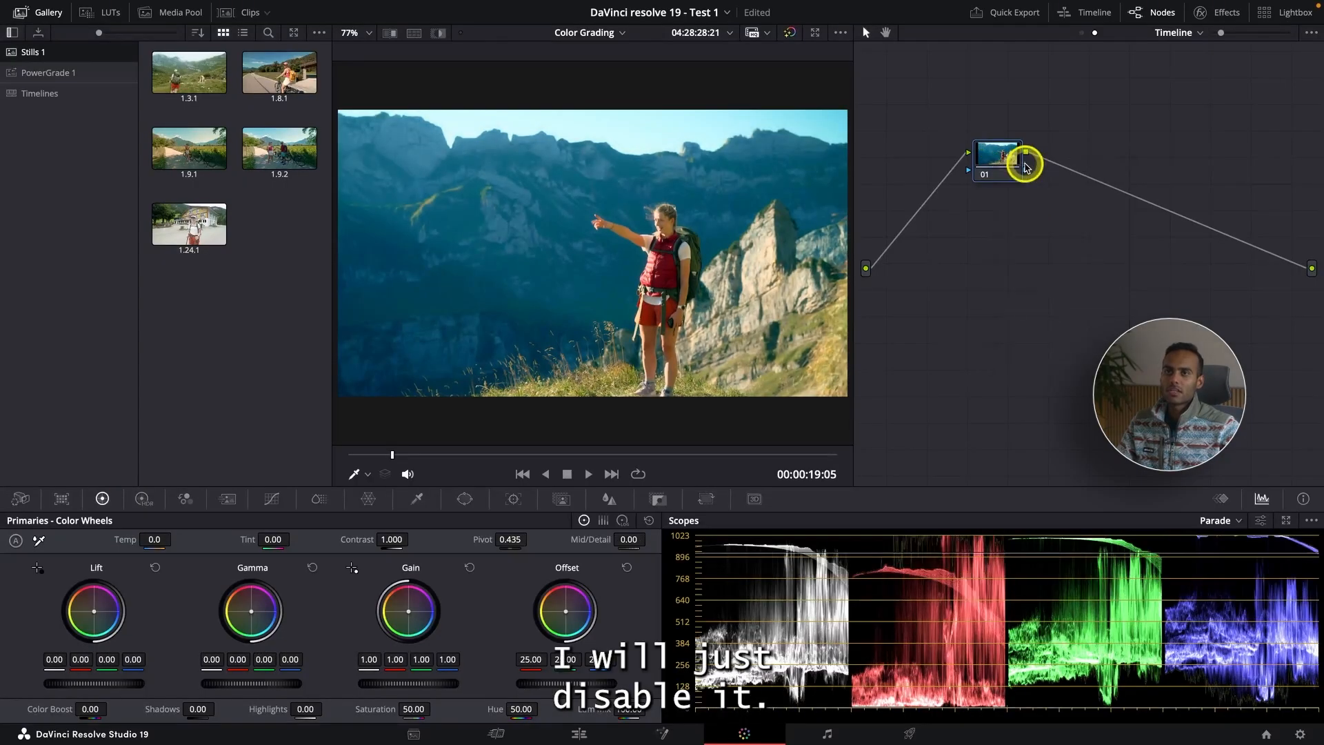
click(1082, 35)
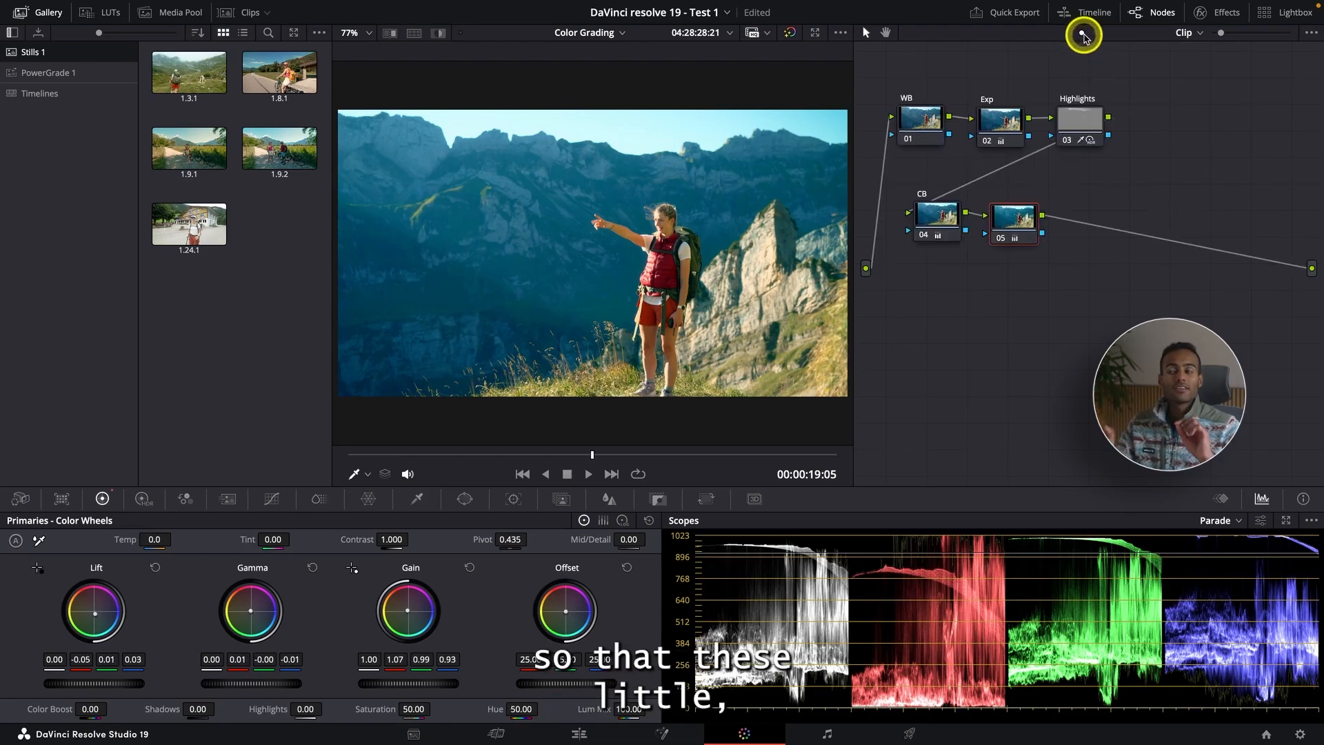